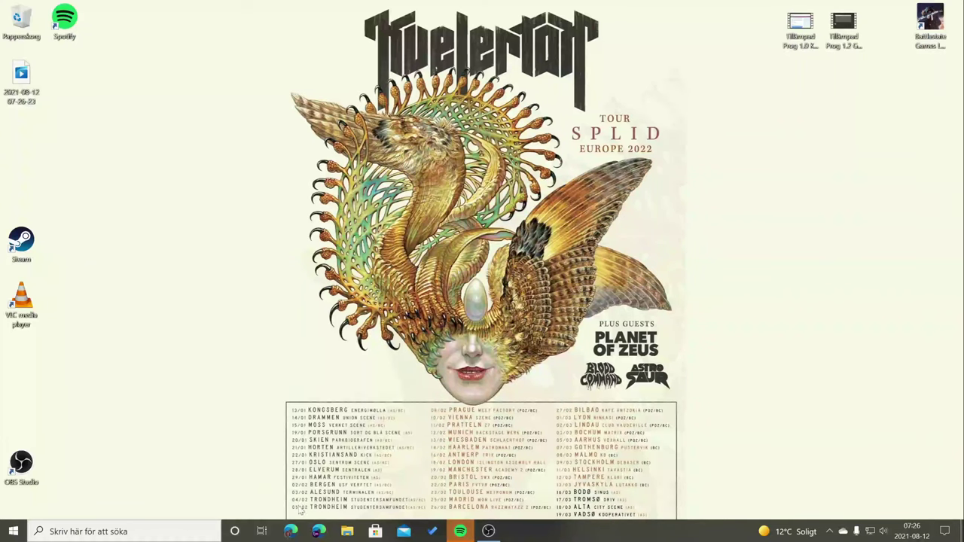
- Search for 'unity 3d' from Microsoft Edge's address bar
left_click(294, 532)
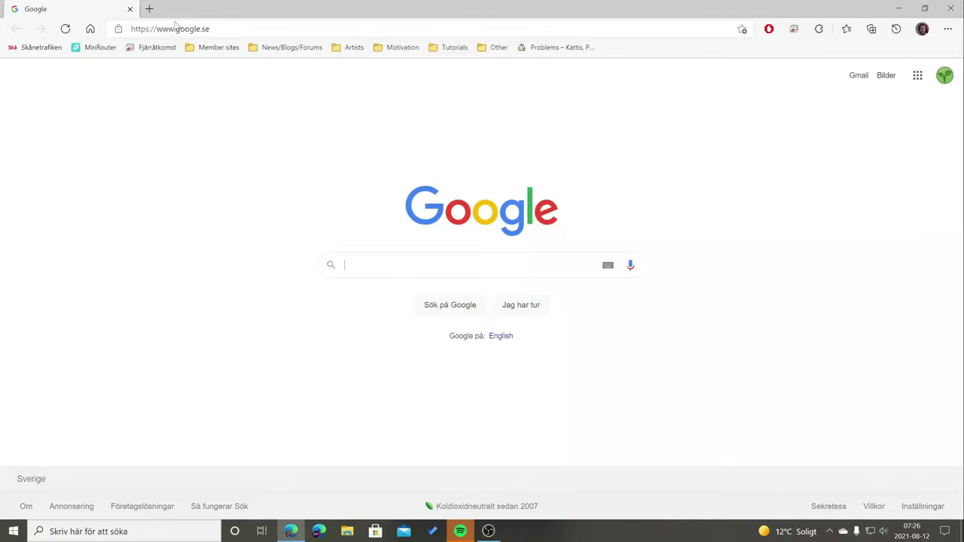
left_click(169, 29)
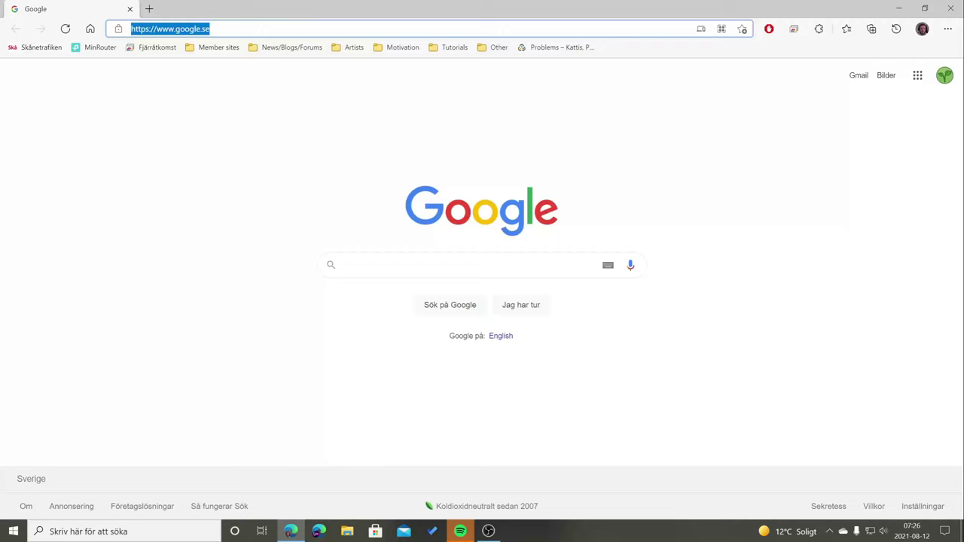
type("unity ")
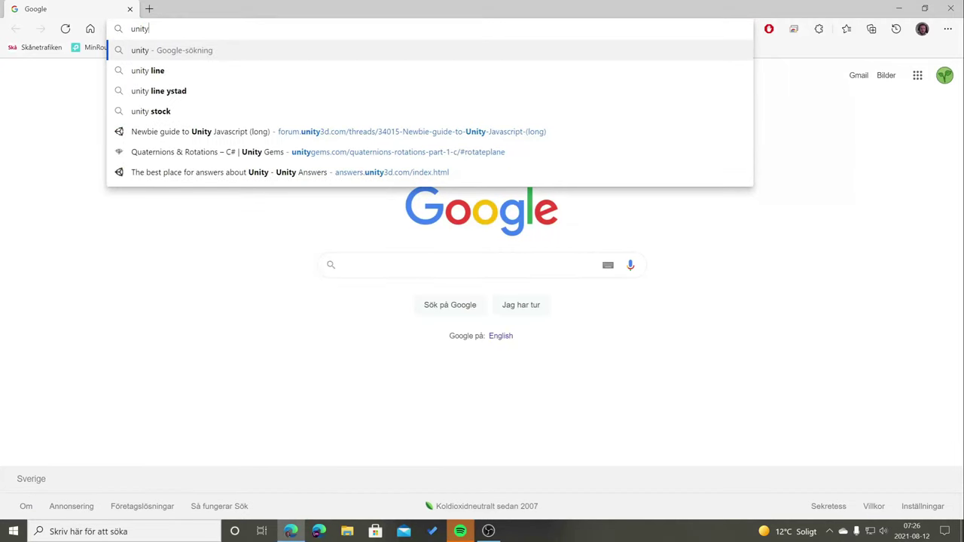
type("3d")
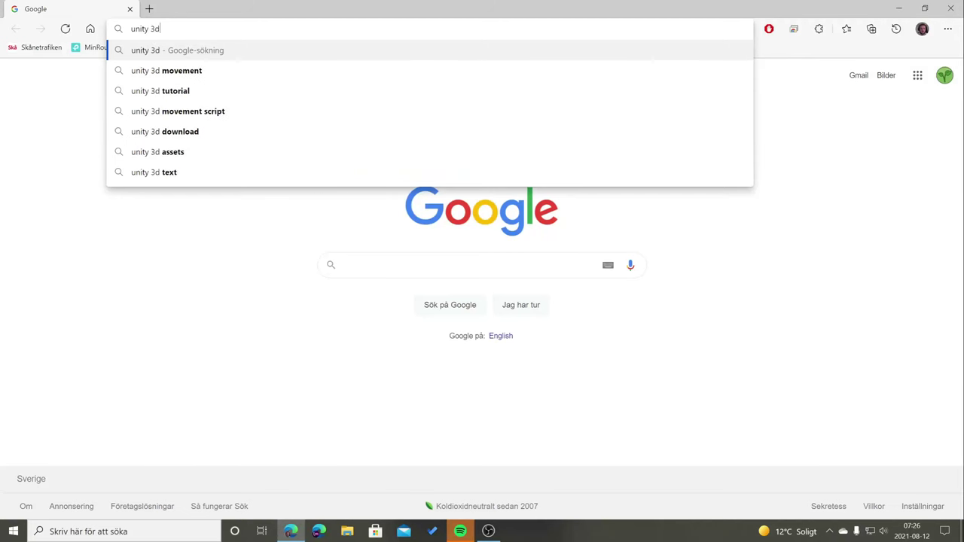
key("Return")
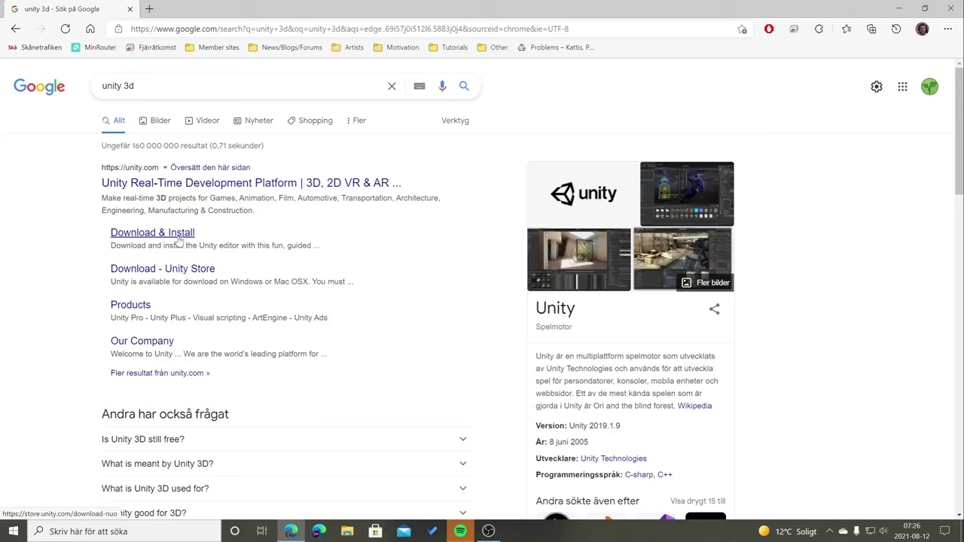
- Open Unity's Download & Install page and accept all cookies
left_click(178, 240)
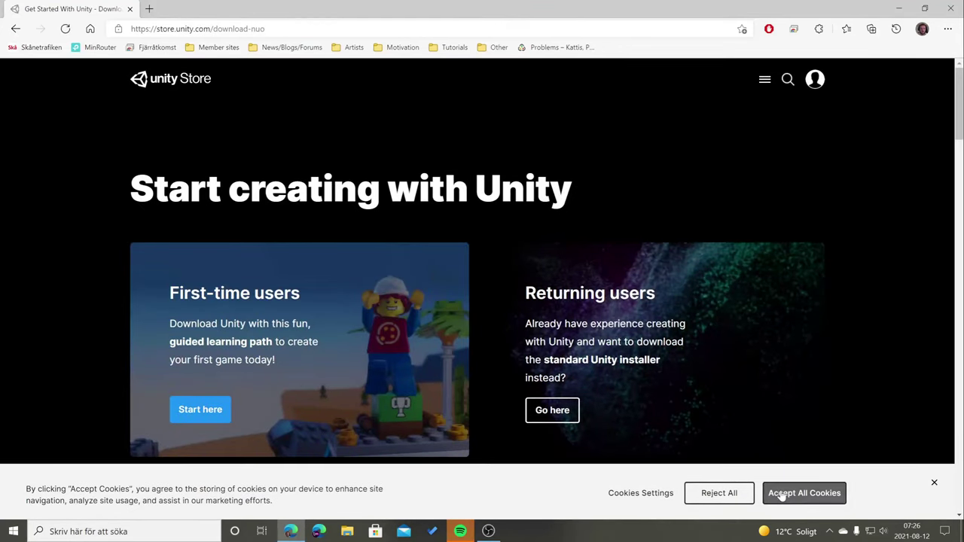
left_click(781, 498)
scroll(493, 330, "down", 3)
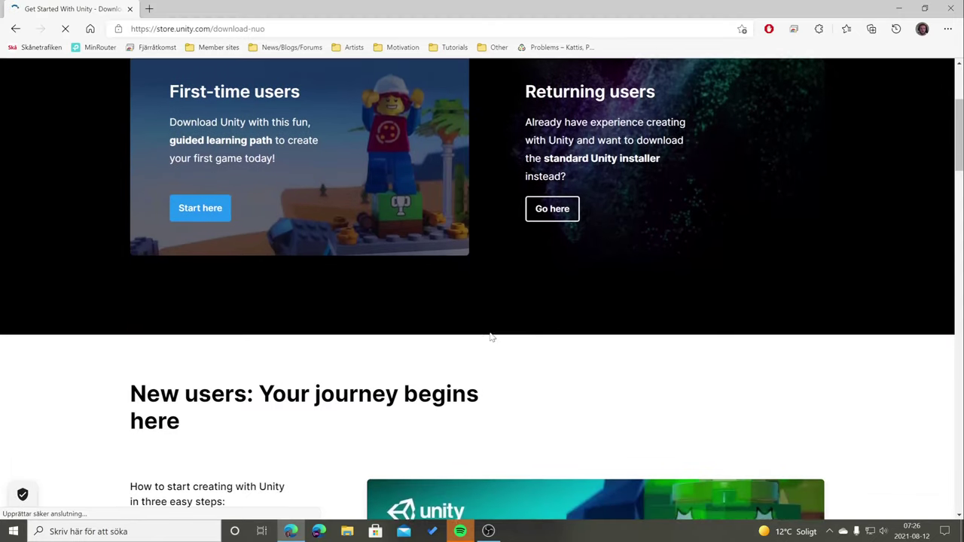
scroll(489, 331, "down", 3)
scroll(489, 340, "down", 5)
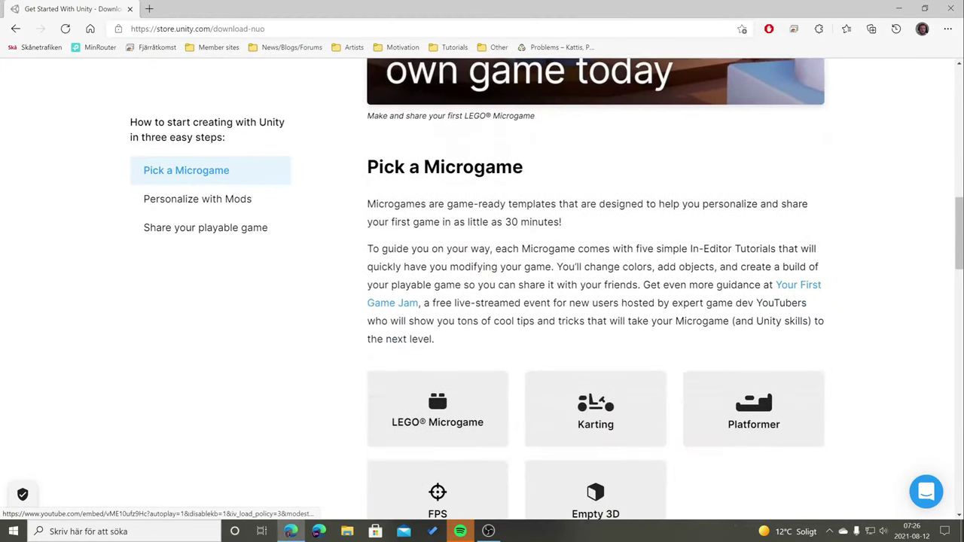
scroll(492, 338, "down", 4)
scroll(493, 335, "down", 5)
scroll(480, 324, "down", 6)
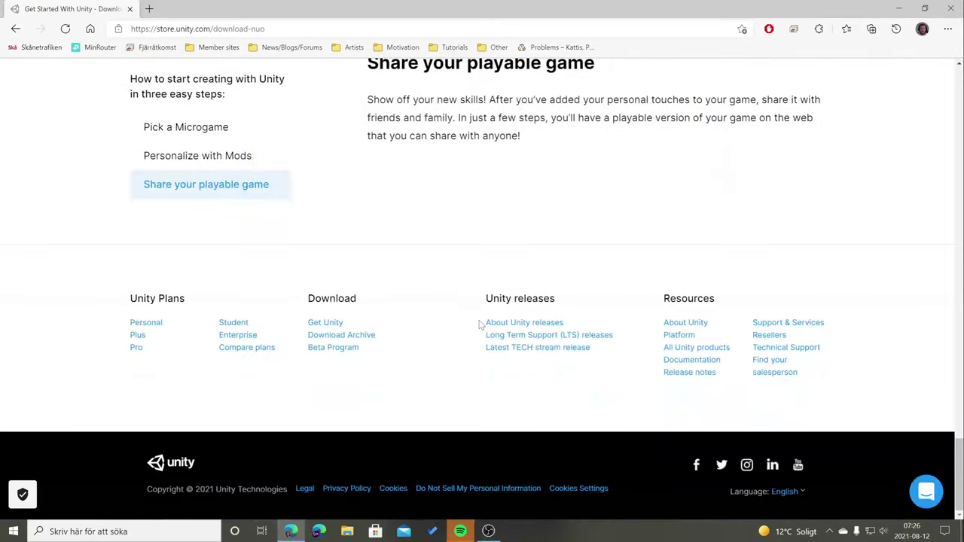
scroll(479, 325, "up", 4)
scroll(479, 324, "up", 5)
scroll(480, 324, "up", 6)
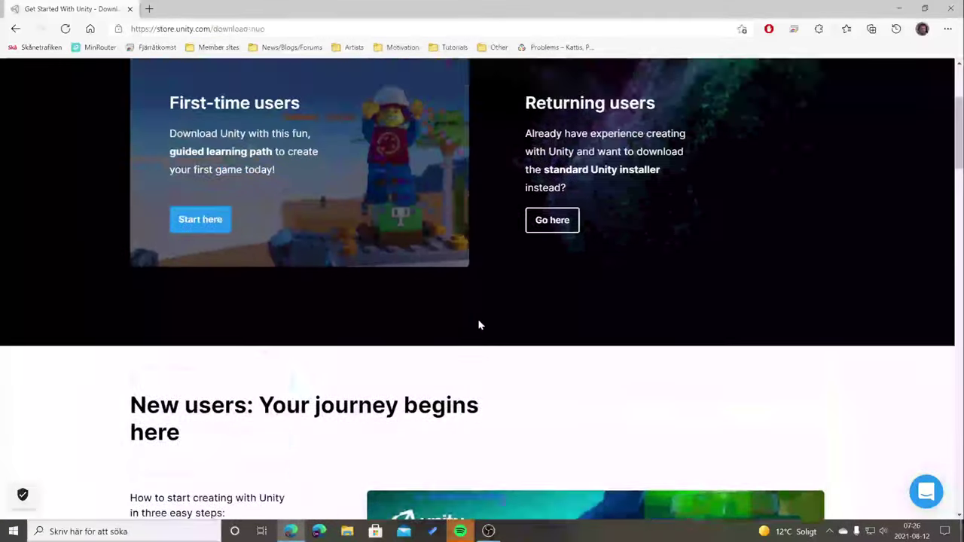
scroll(479, 325, "up", 3)
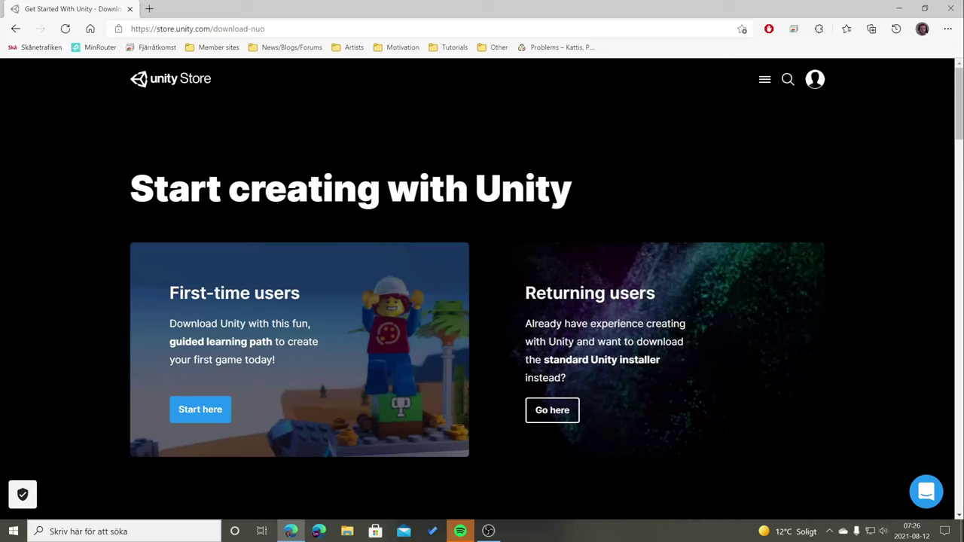
- Accept the Unity Personal terms and download the Unity Hub installer, UnityHubSetup.exe
left_click(555, 414)
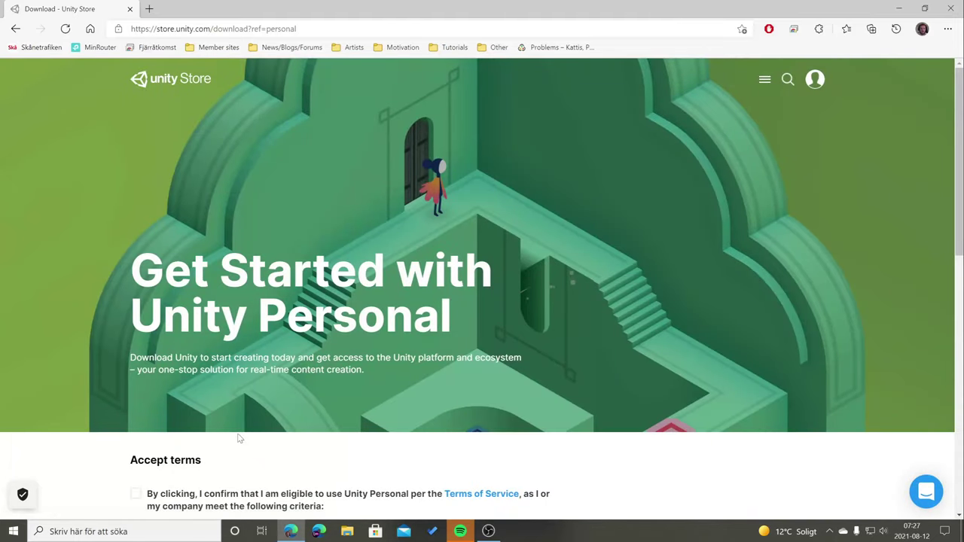
scroll(230, 448, "down", 5)
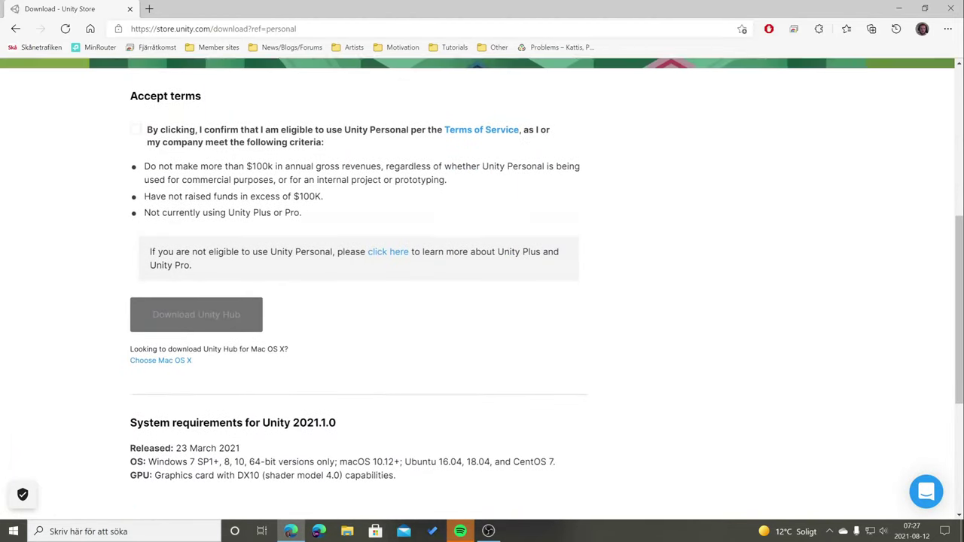
left_click(136, 149)
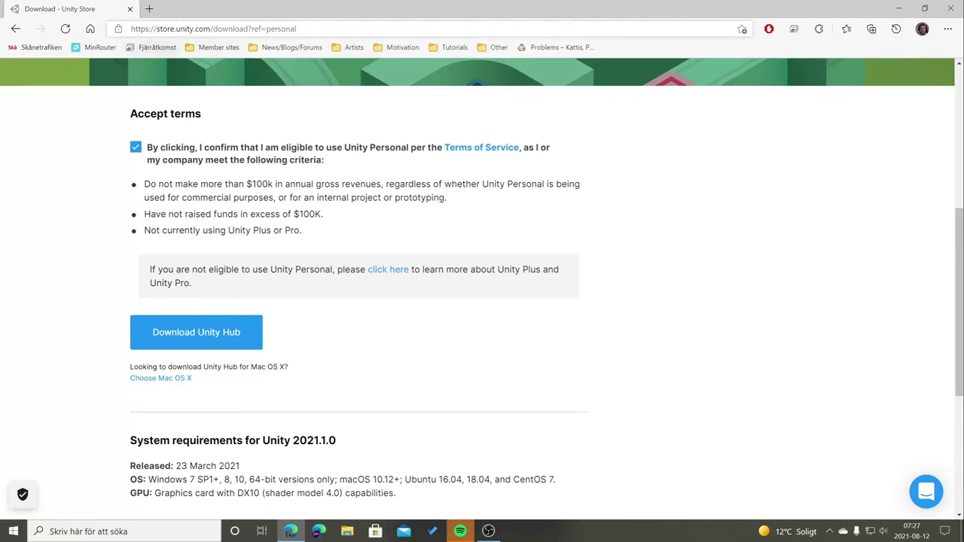
left_click(193, 339)
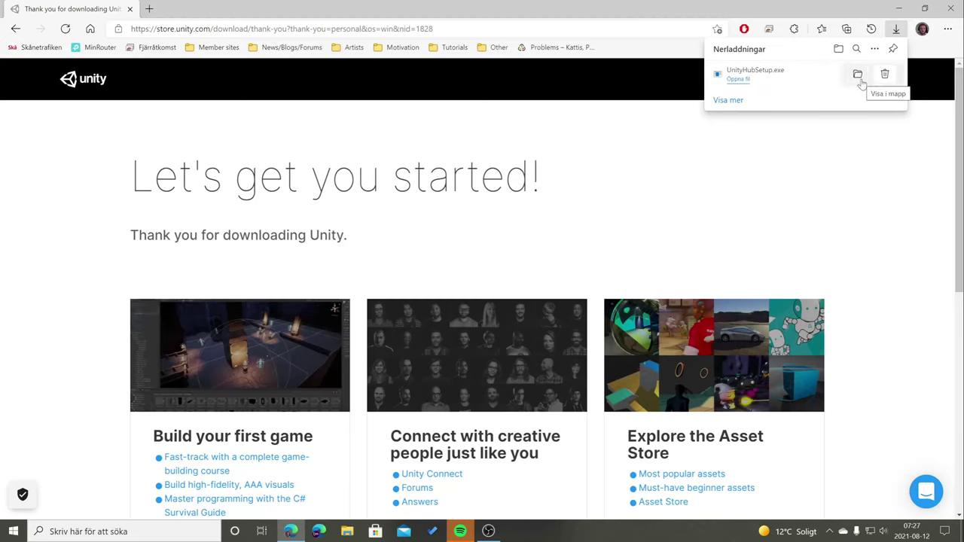
- Run UnityHubSetup.exe, accept the licence and install into C:\Program Files\Unity Hub
left_click(740, 82)
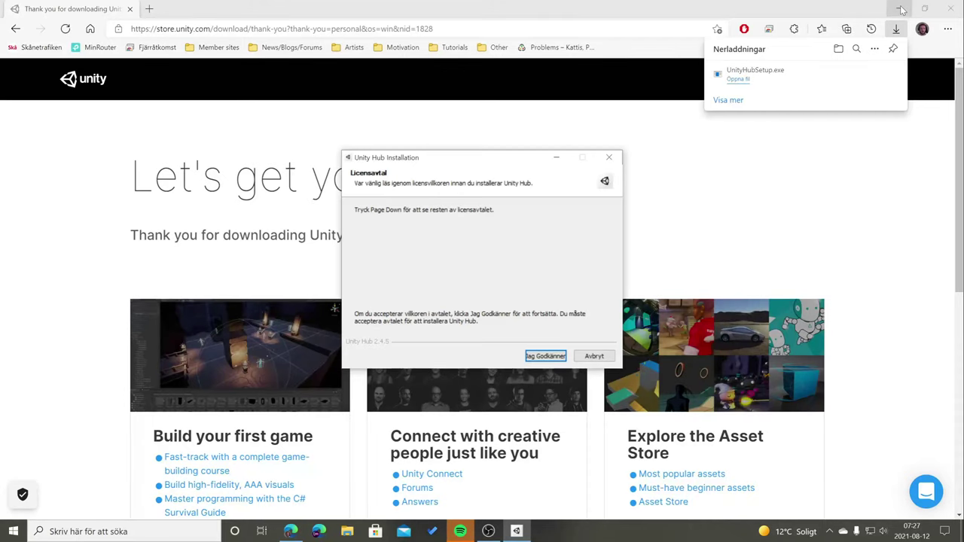
left_click(904, 11)
mouse_move(455, 109)
left_mouse_down()
mouse_move(437, 101)
mouse_move(435, 142)
mouse_move(456, 136)
left_mouse_up()
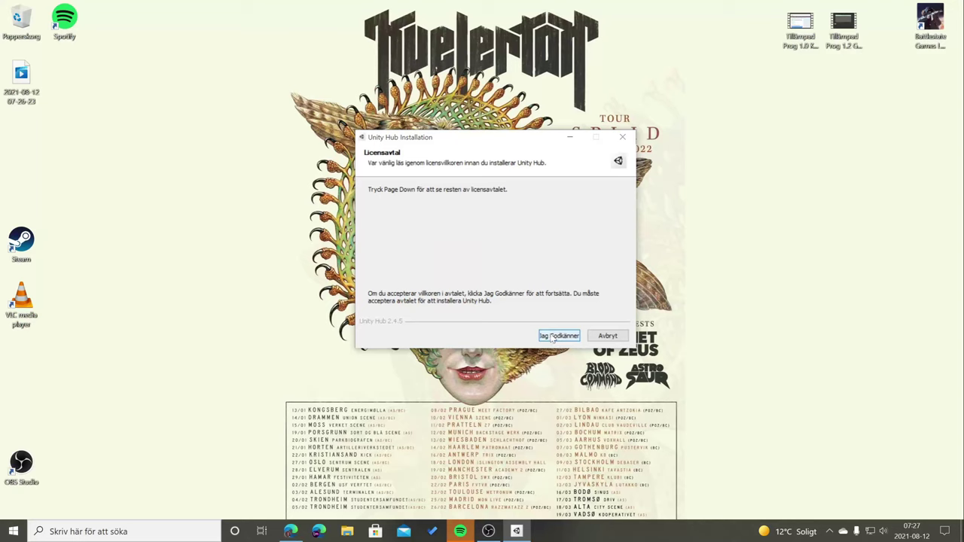
mouse_move(466, 140)
left_mouse_down()
mouse_move(448, 143)
mouse_move(463, 157)
mouse_move(442, 142)
left_mouse_up()
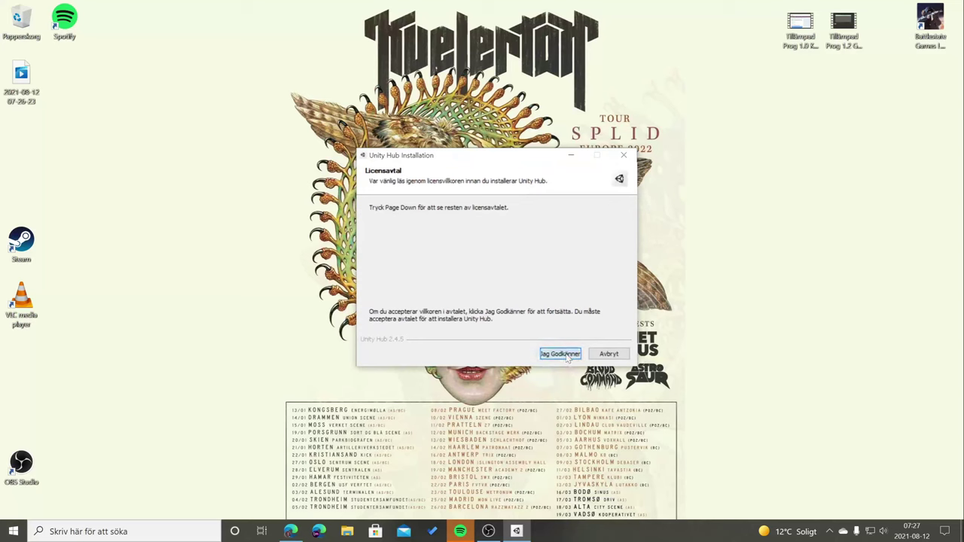
left_click(567, 356)
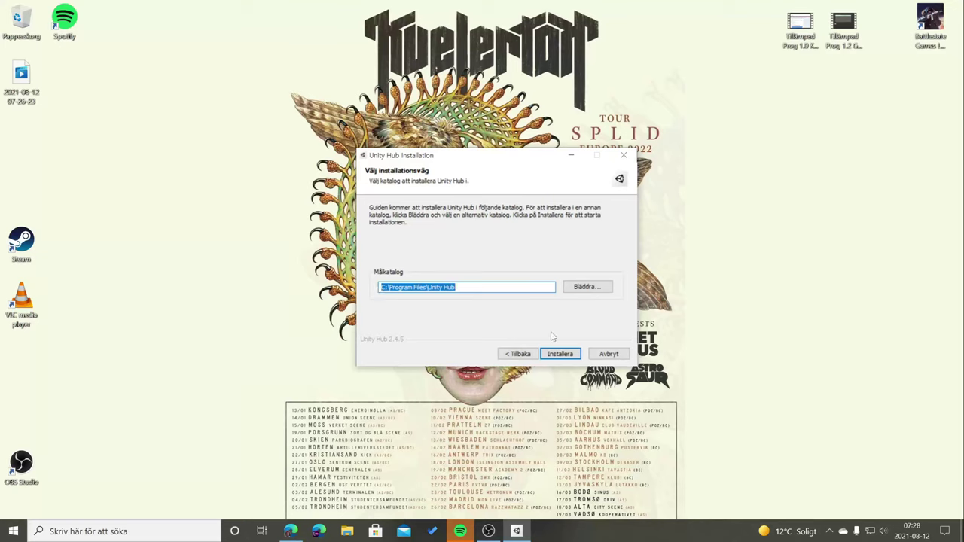
left_click(569, 356)
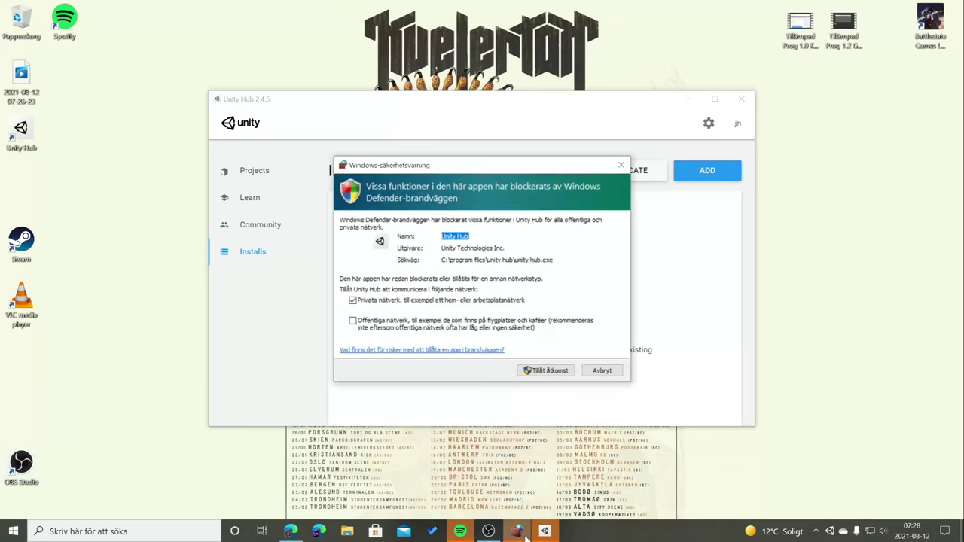
- Allow Unity Hub through the Windows Defender firewall on private networks
left_click_drag(442, 167, 365, 109)
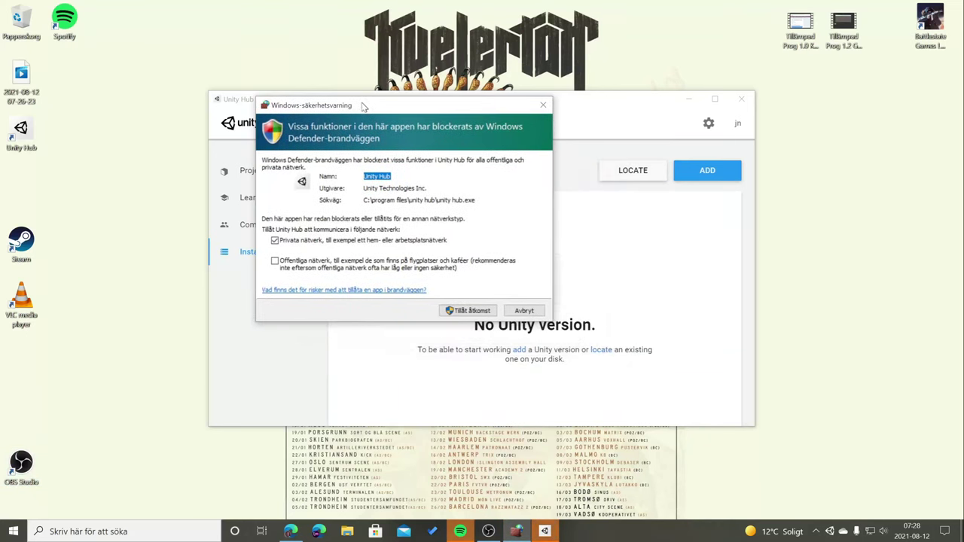
left_click(469, 315)
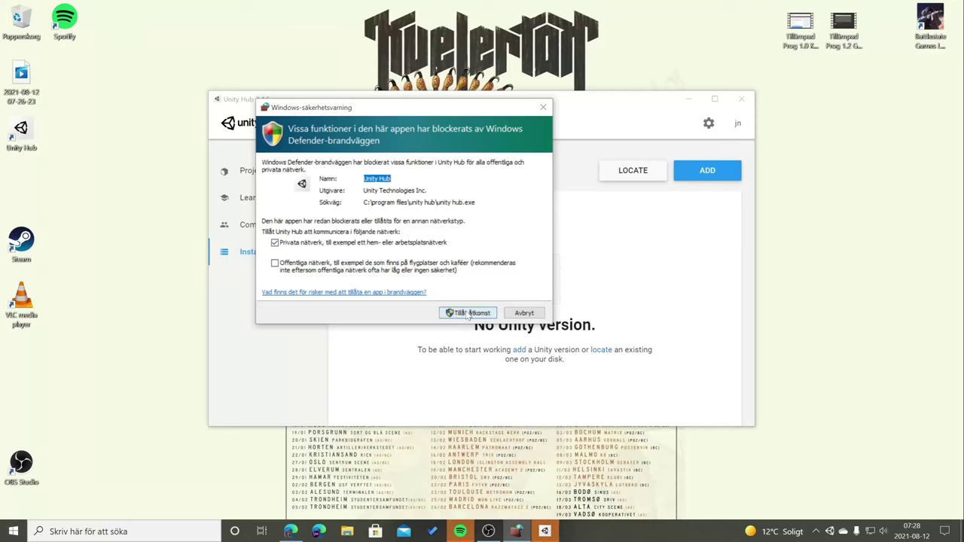
left_click(467, 313)
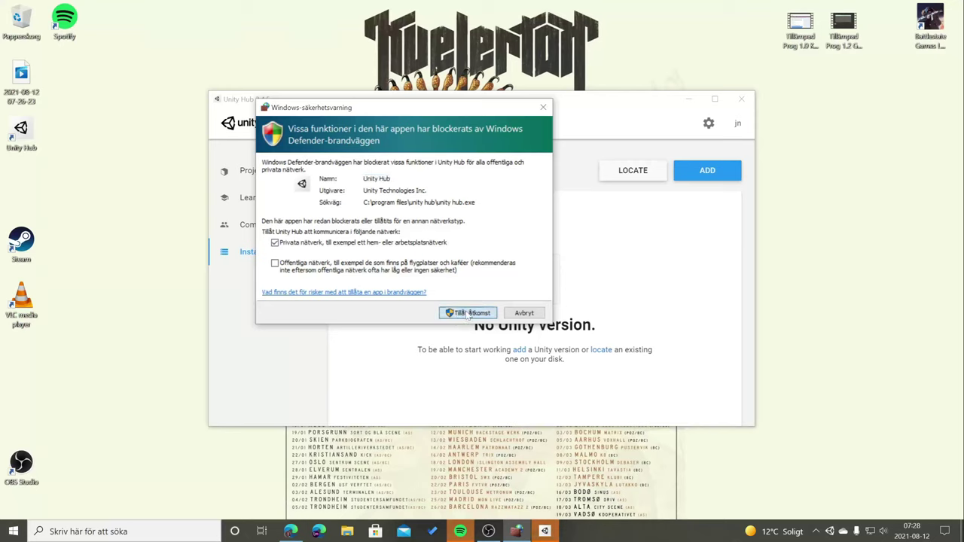
- Bring Unity Hub's Installs page forward and check the account menu
left_click(394, 101)
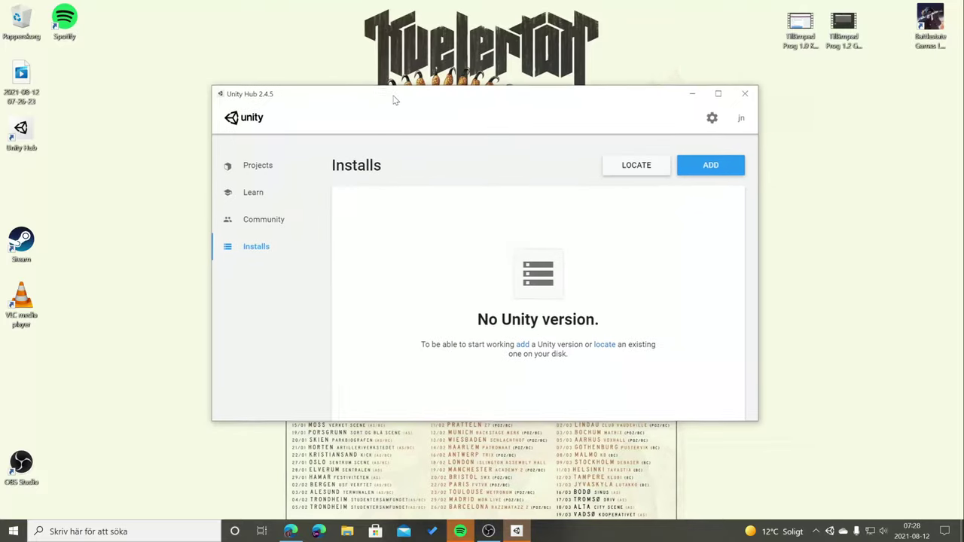
left_click_drag(393, 100, 402, 100)
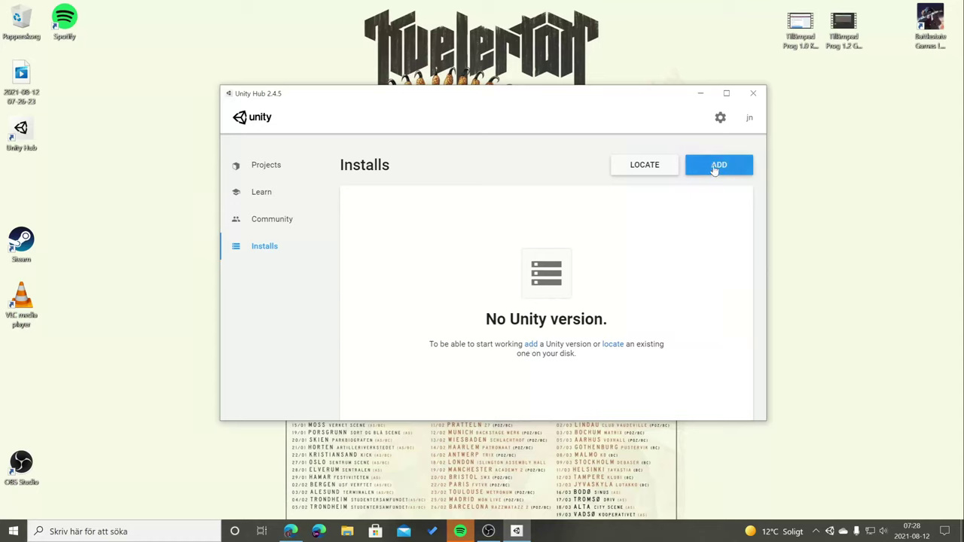
left_click(751, 120)
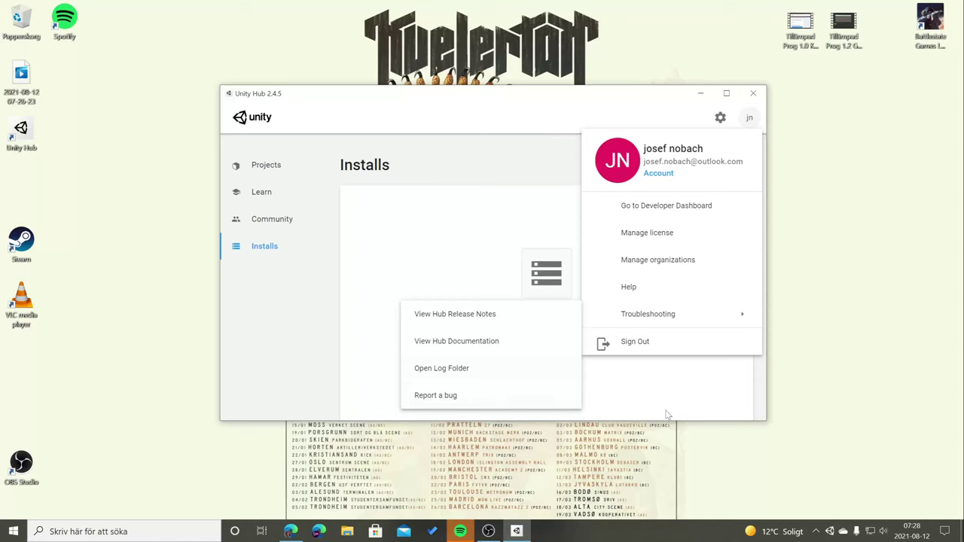
left_click(577, 368)
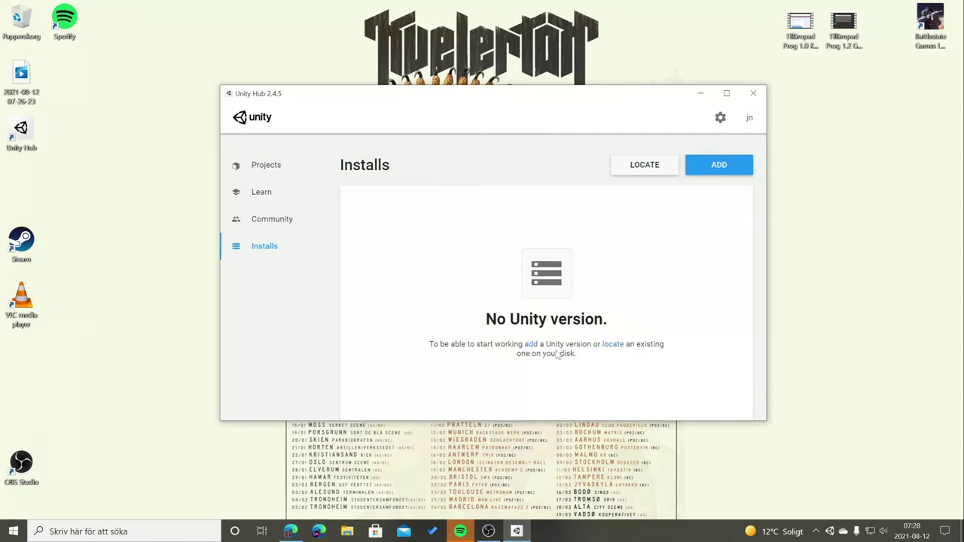
- Choose the recommended Unity 2020.3.15f2 LTS as a new version to add
left_click(731, 164)
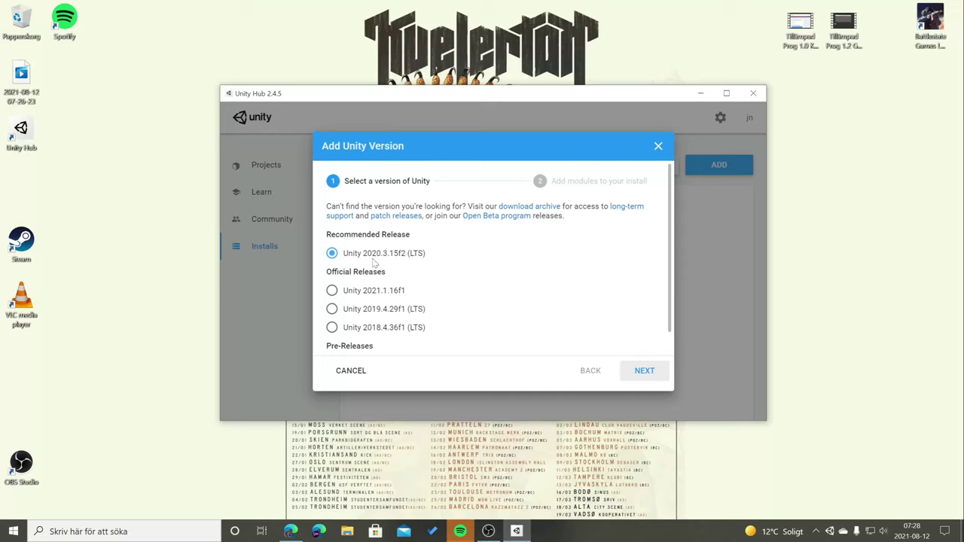
scroll(553, 286, "down", 1)
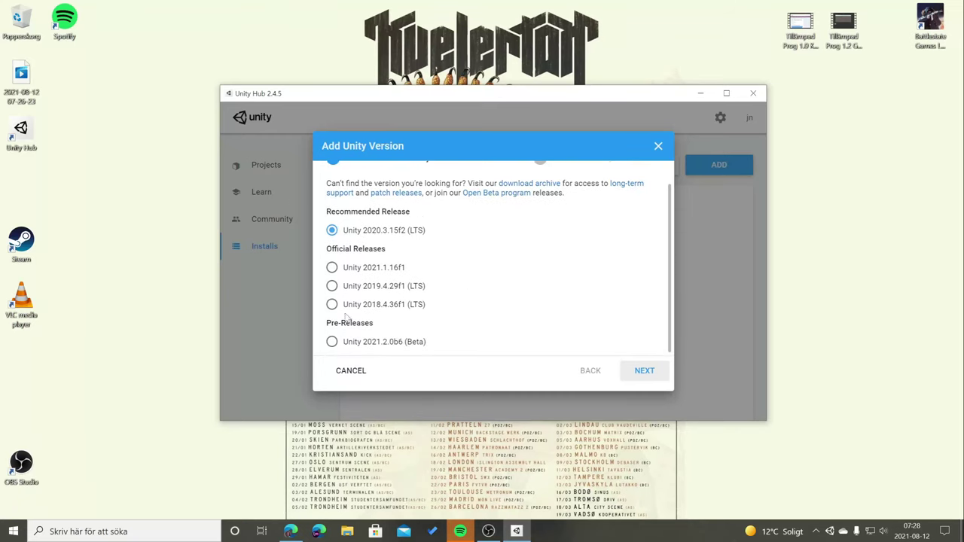
scroll(437, 298, "up", 1)
left_click(626, 372)
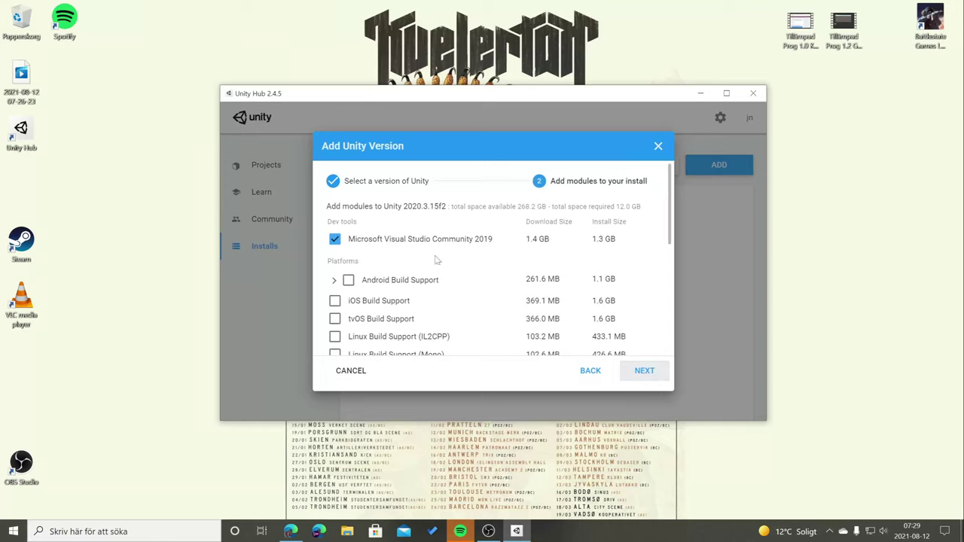
- Keep the Visual Studio Community 2019 module, accept its license terms and start installing
scroll(450, 265, "down", 3)
scroll(455, 277, "up", 1)
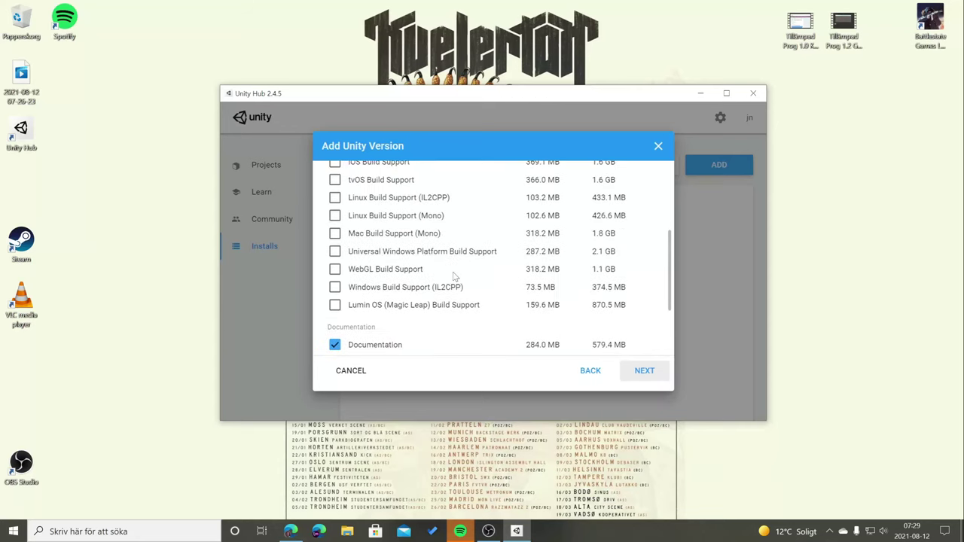
scroll(441, 271, "up", 3)
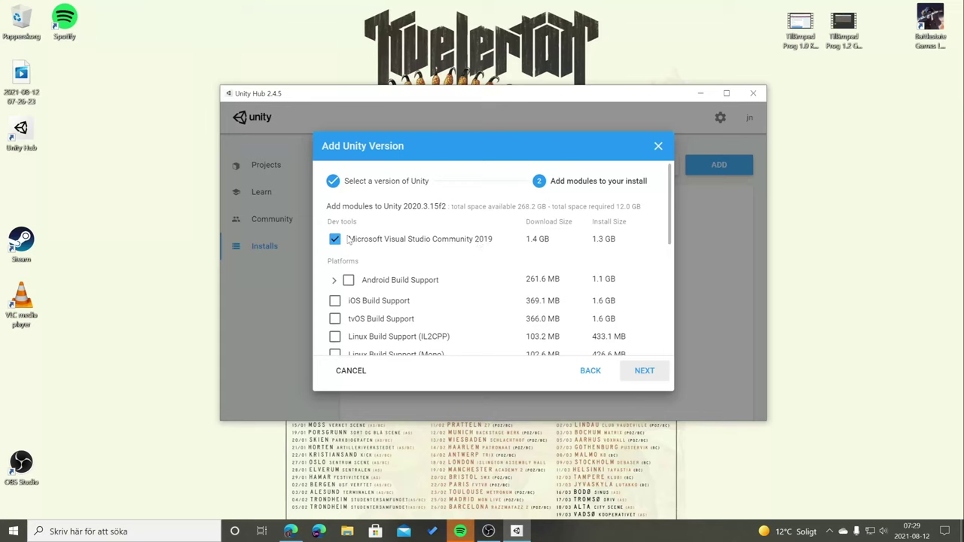
left_click(347, 242)
left_click(365, 243)
left_click(641, 372)
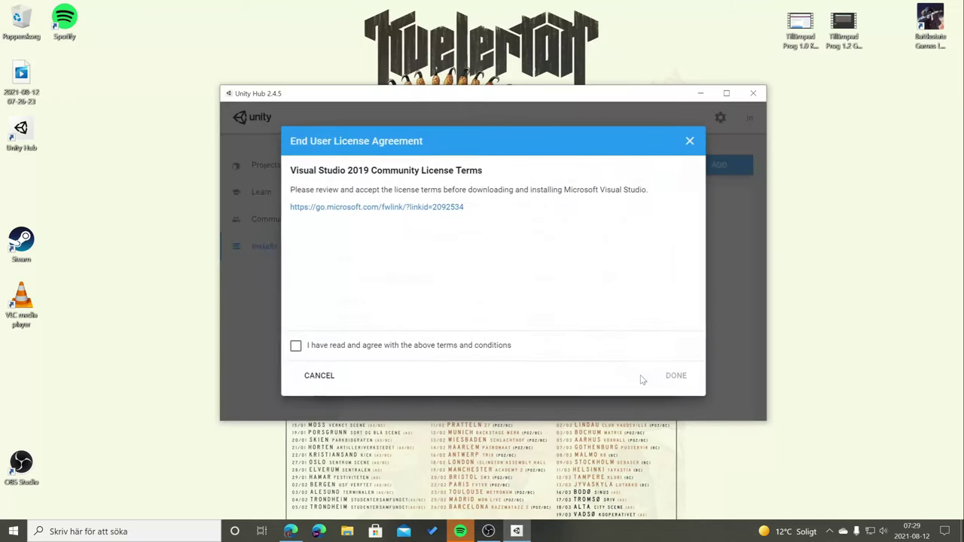
left_click(295, 345)
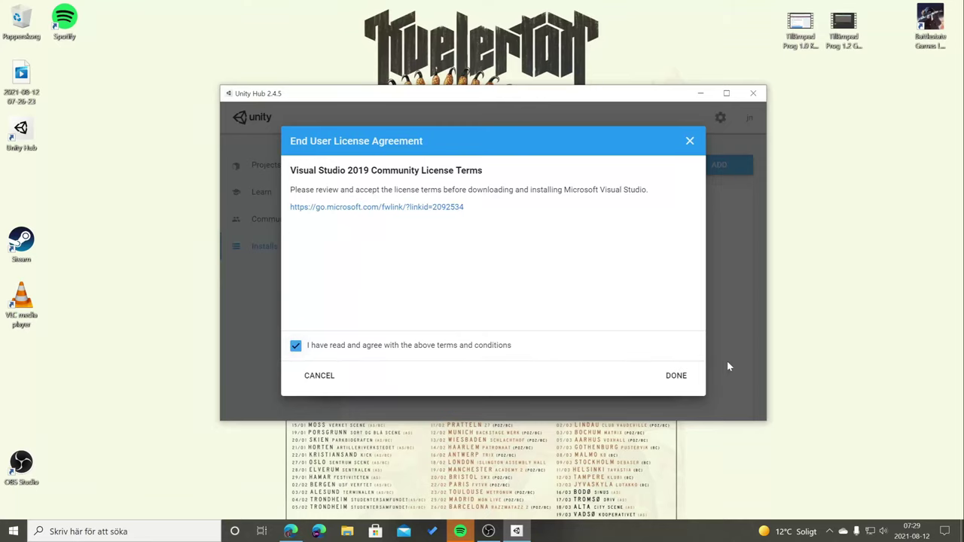
left_click(675, 376)
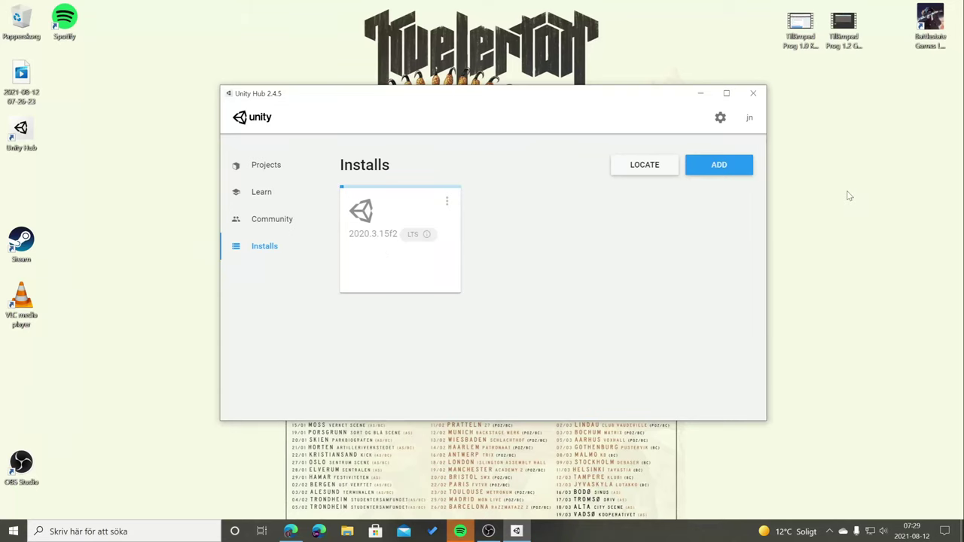
left_click(496, 531)
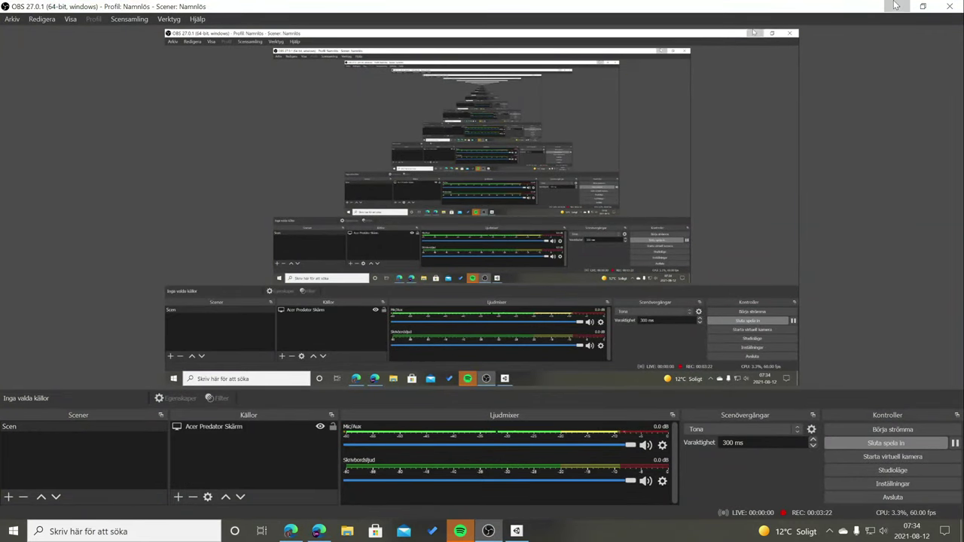
- Minimize OBS, close Edge's SweClockers tab, then switch back to Unity Hub
left_click(896, 6)
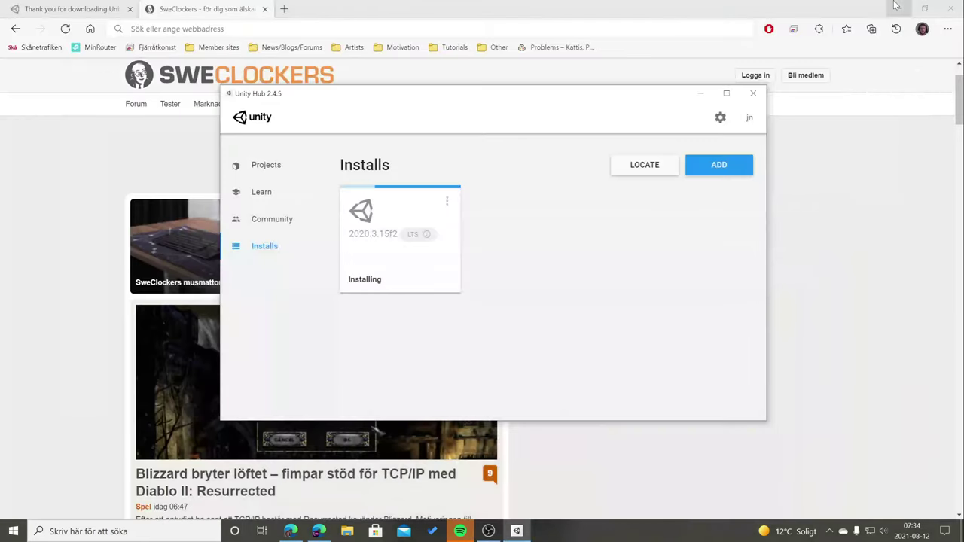
left_click(927, 9)
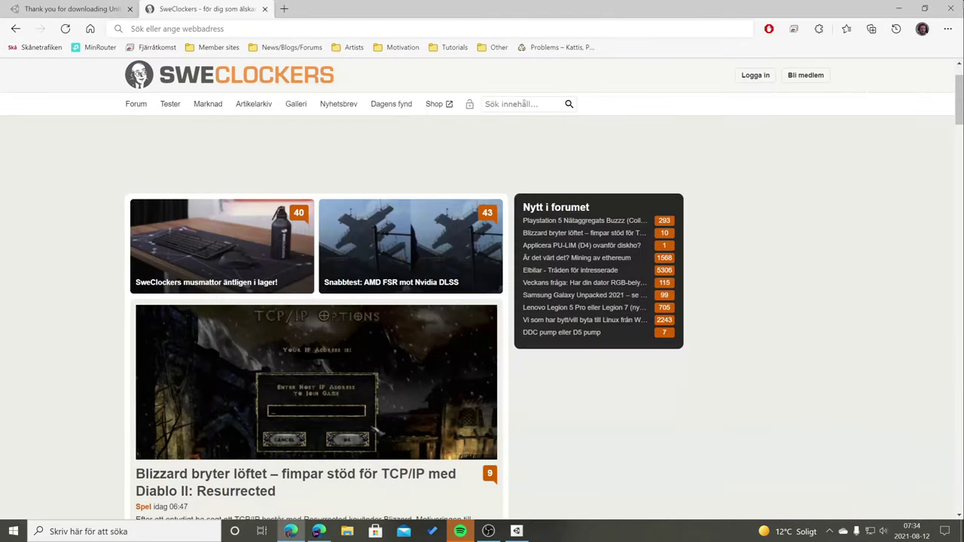
left_click(264, 9)
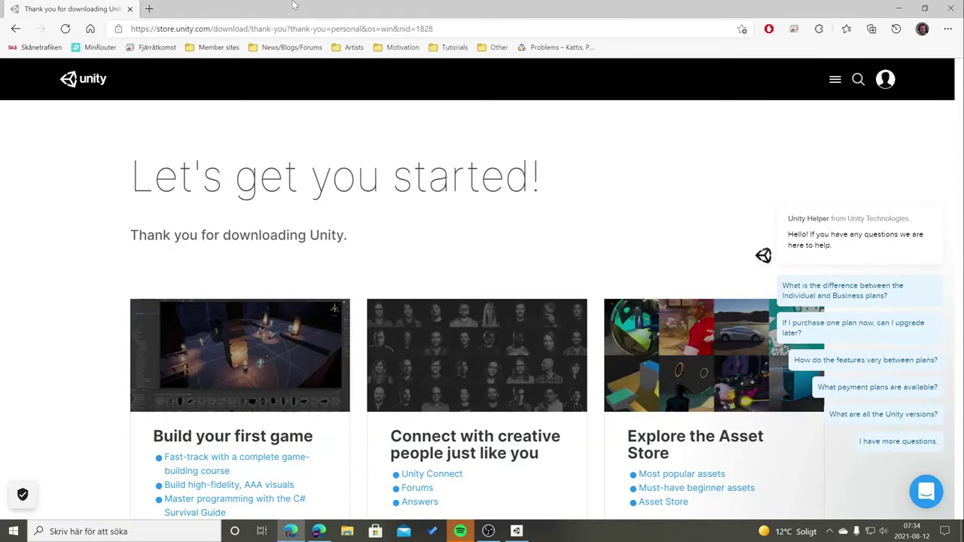
key("alt+Tab")
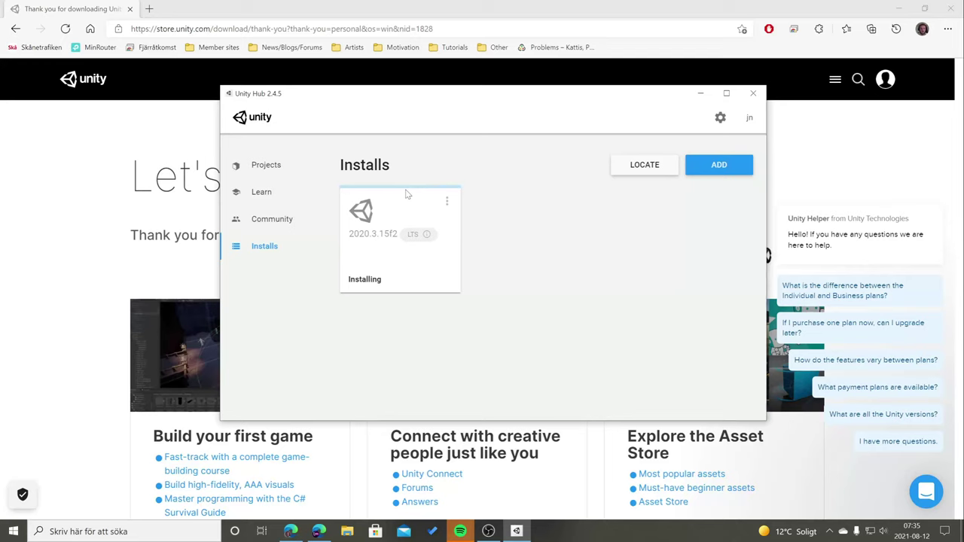
- Search for 'blender 3d' in a new Edge tab
left_click(149, 9)
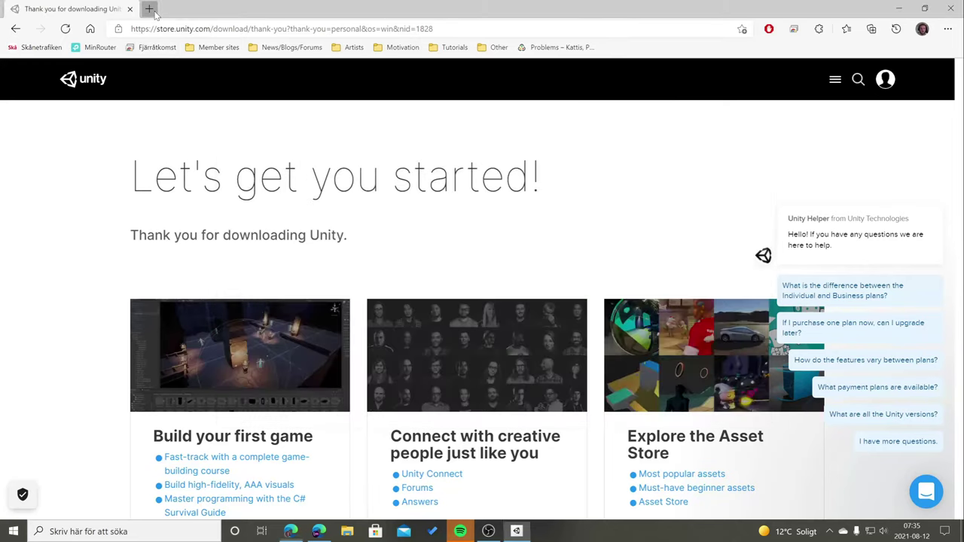
type("b")
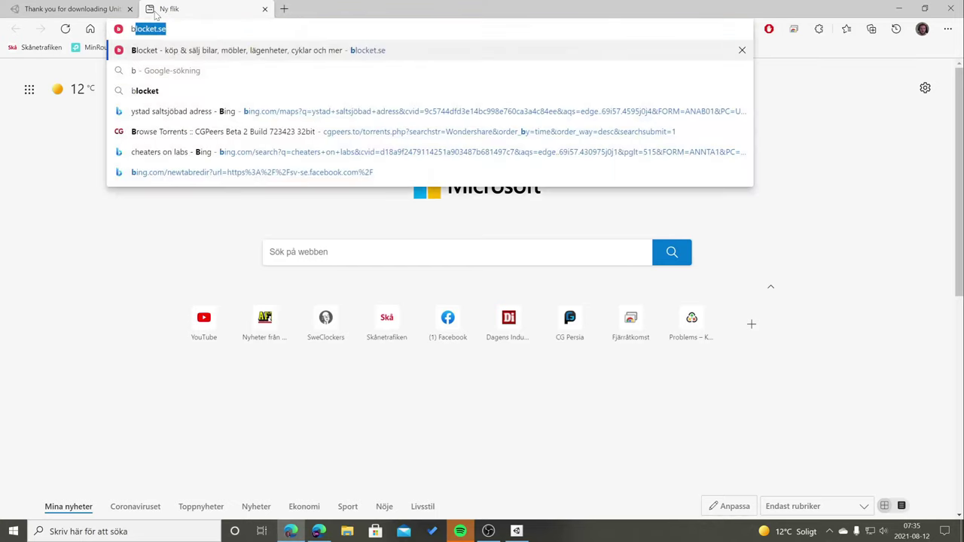
type("lw")
key("BackSpace")
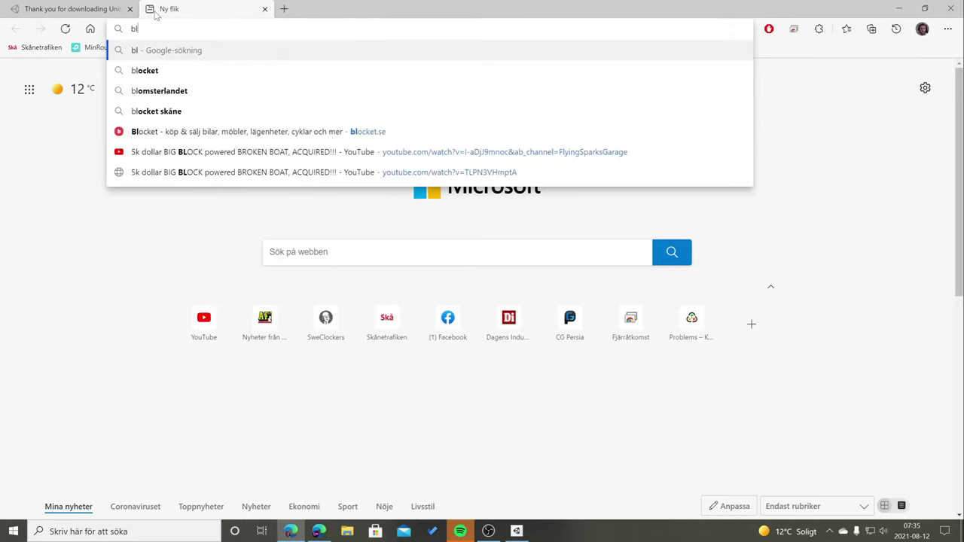
type("ens")
key("BackSpace")
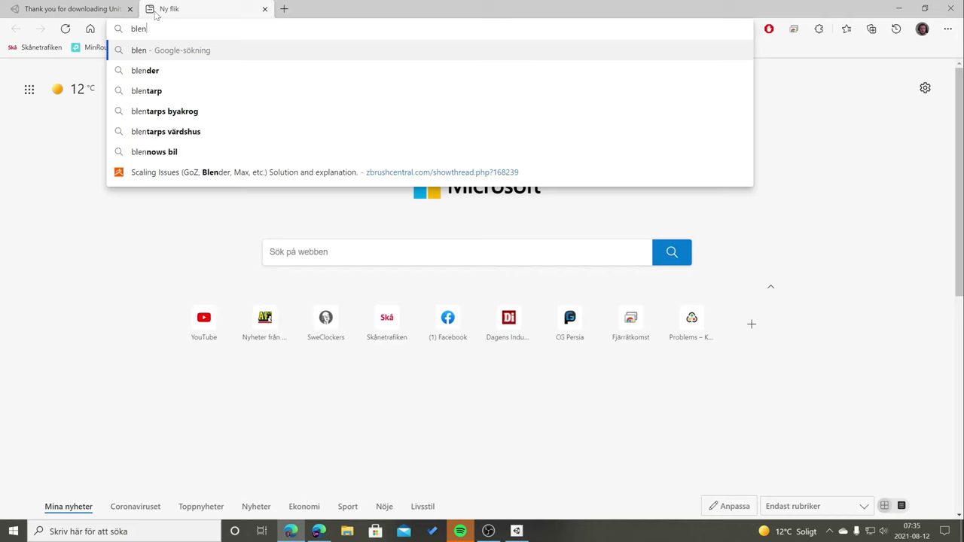
type("der 3")
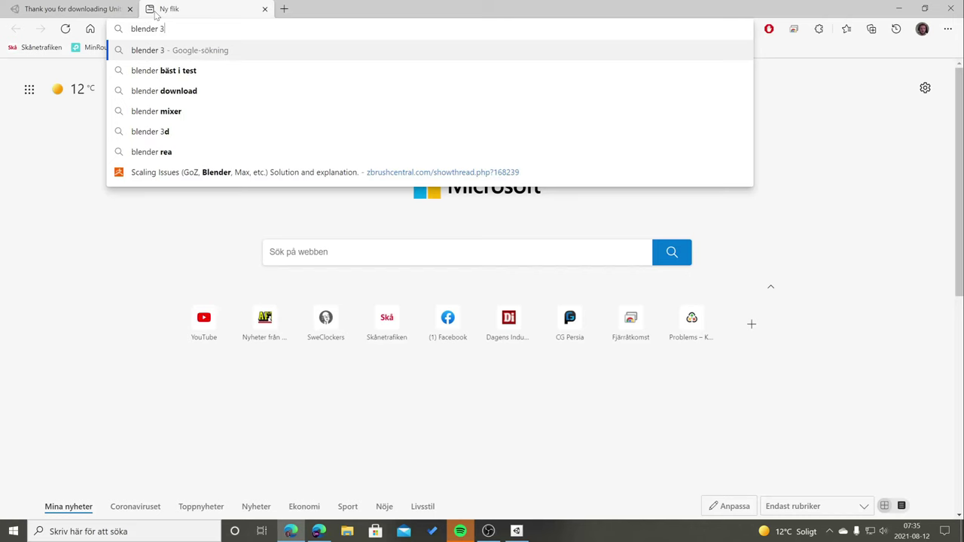
type("d")
key("Return")
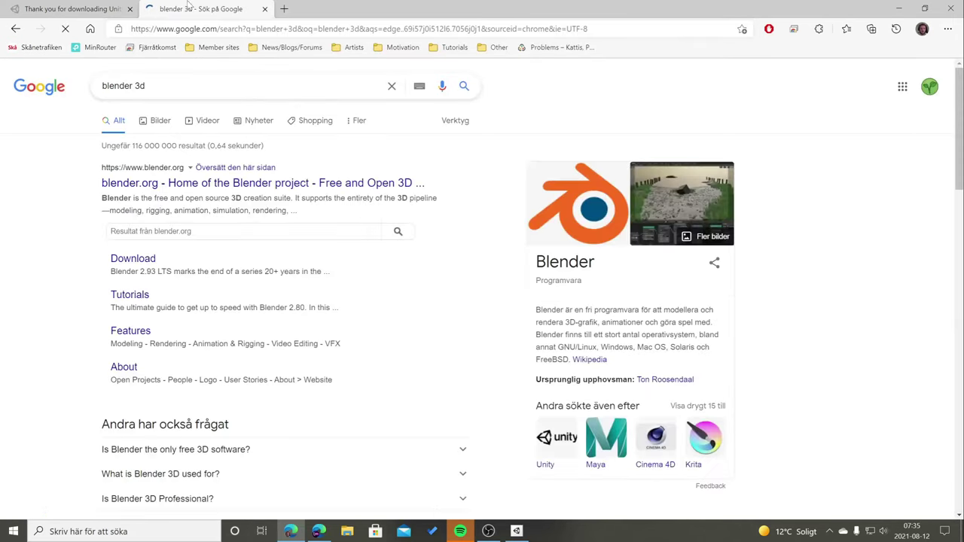
- Open blender.org's Download page for Blender 2.93.2 and minimize Visual Studio Installer
left_click(150, 264)
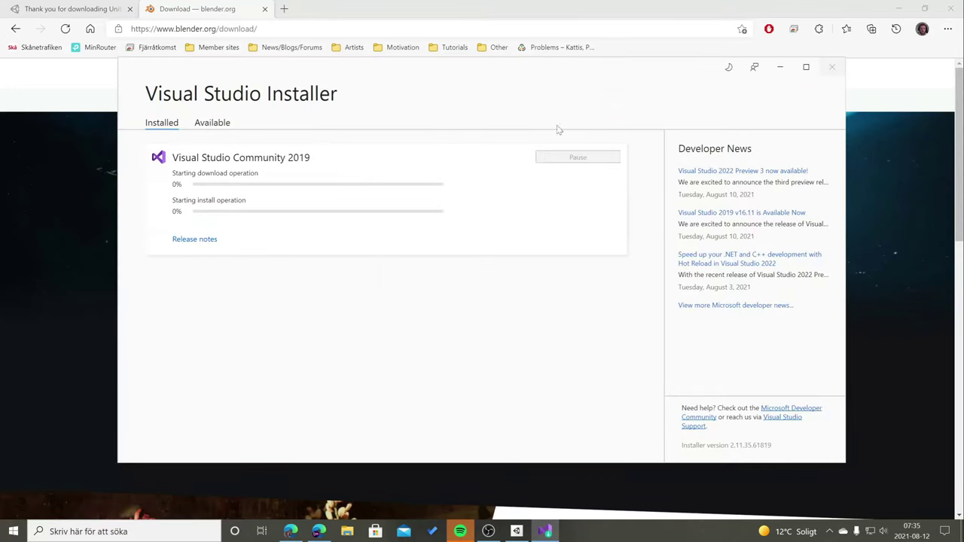
left_click(780, 67)
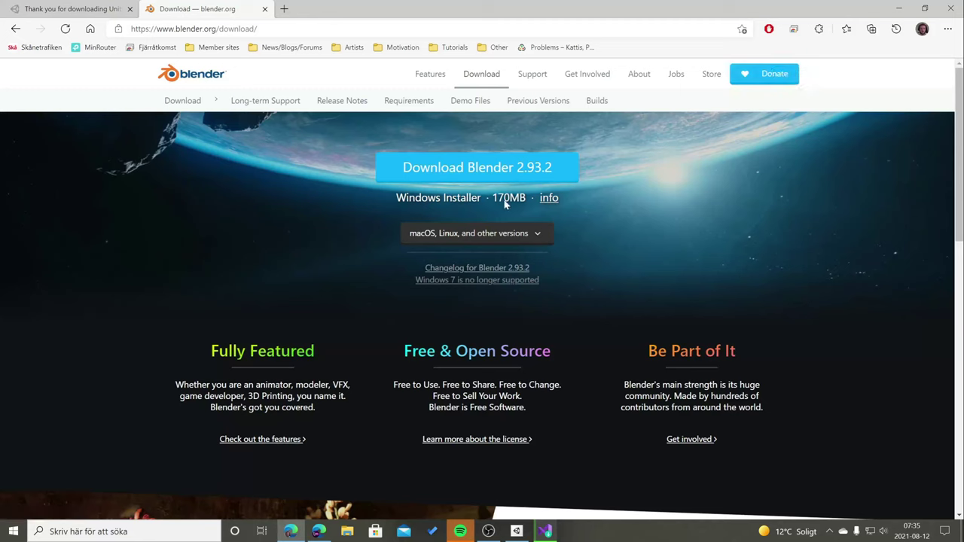
mouse_move(502, 203)
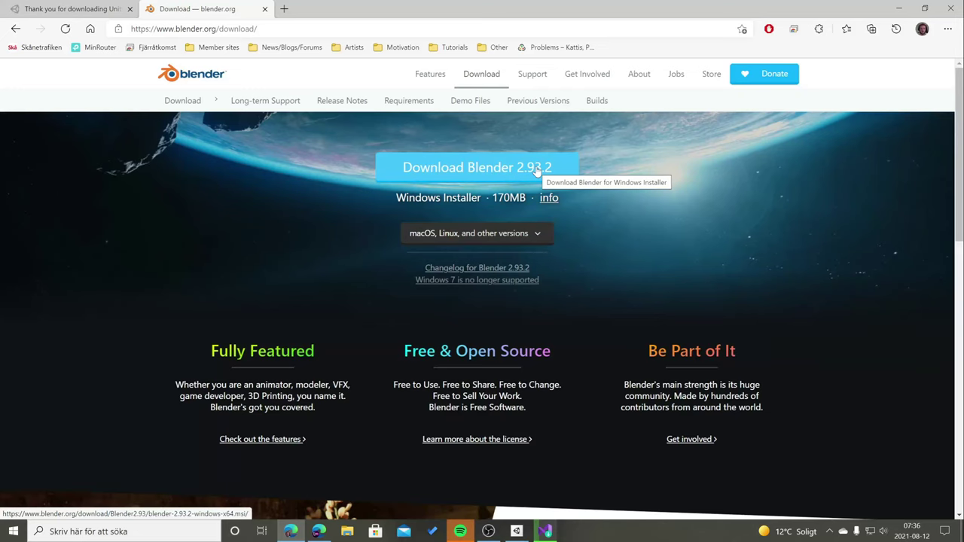
- Download blender-2.93.2-windows-x64.msi and show it in Edge's Downloads list
left_click(537, 172)
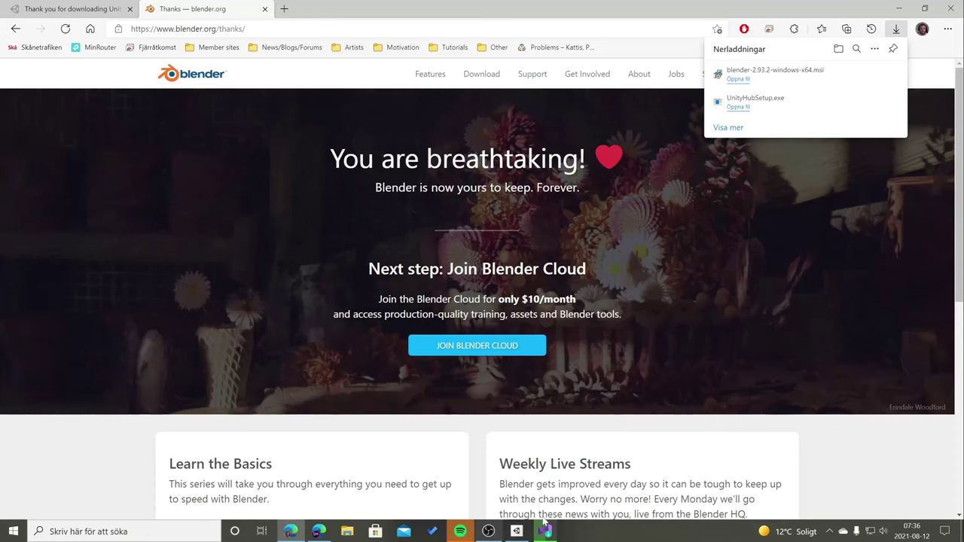
left_click(489, 532)
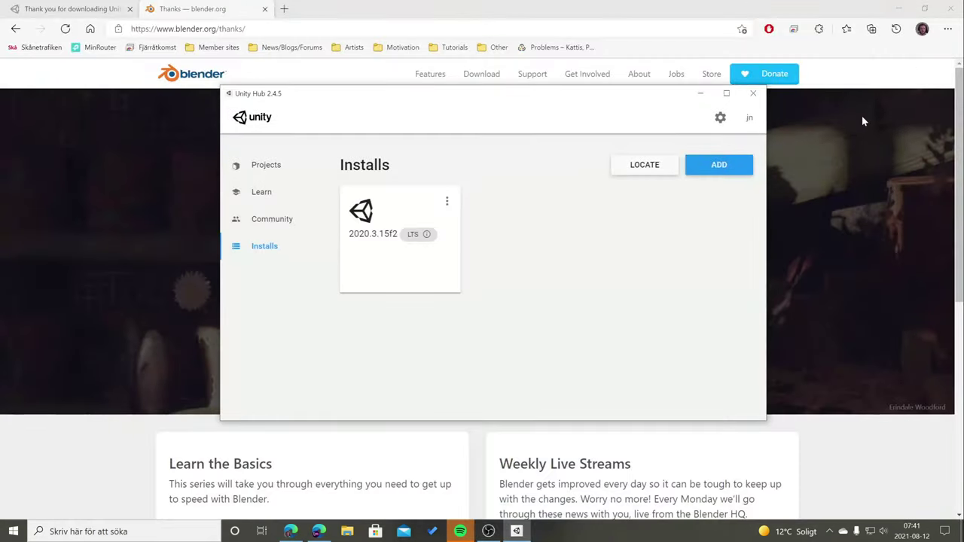
left_click(787, 5)
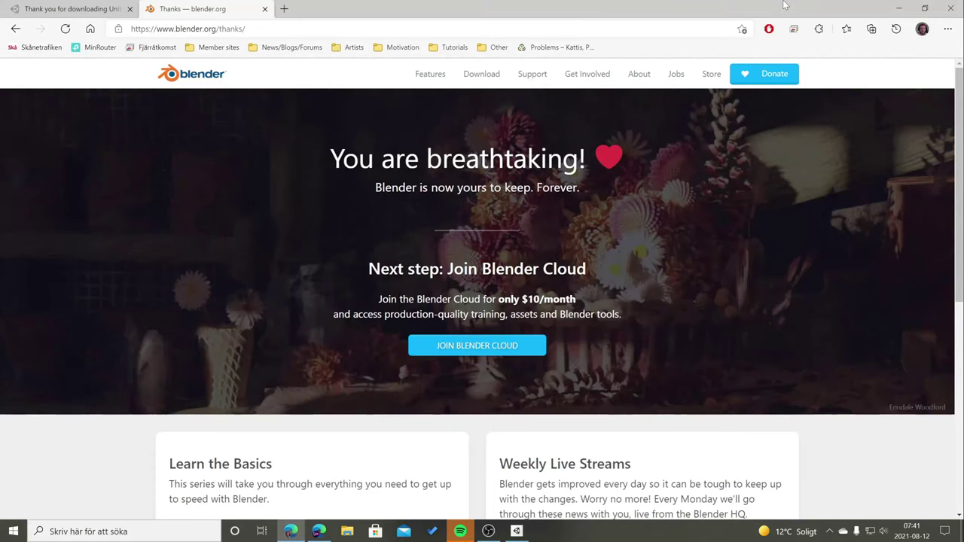
left_click(948, 31)
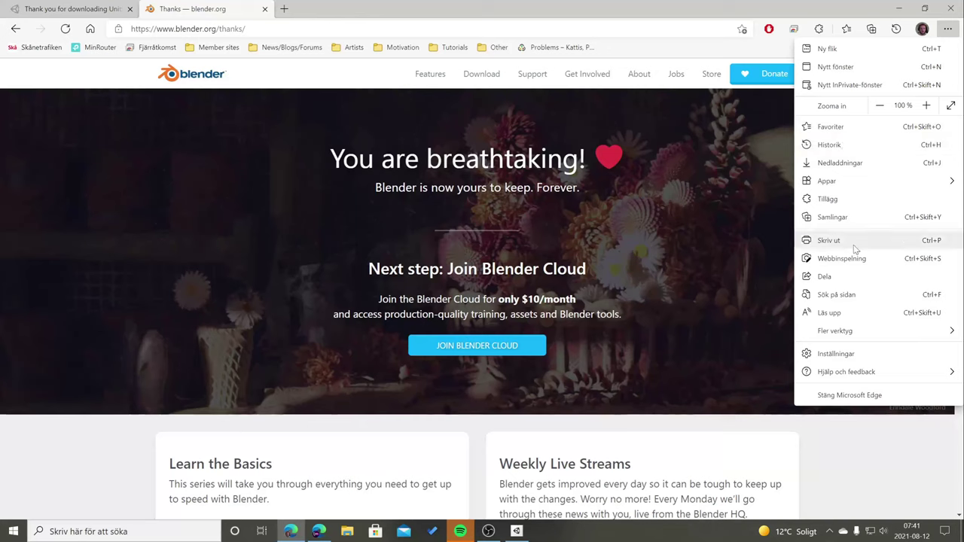
left_click(852, 163)
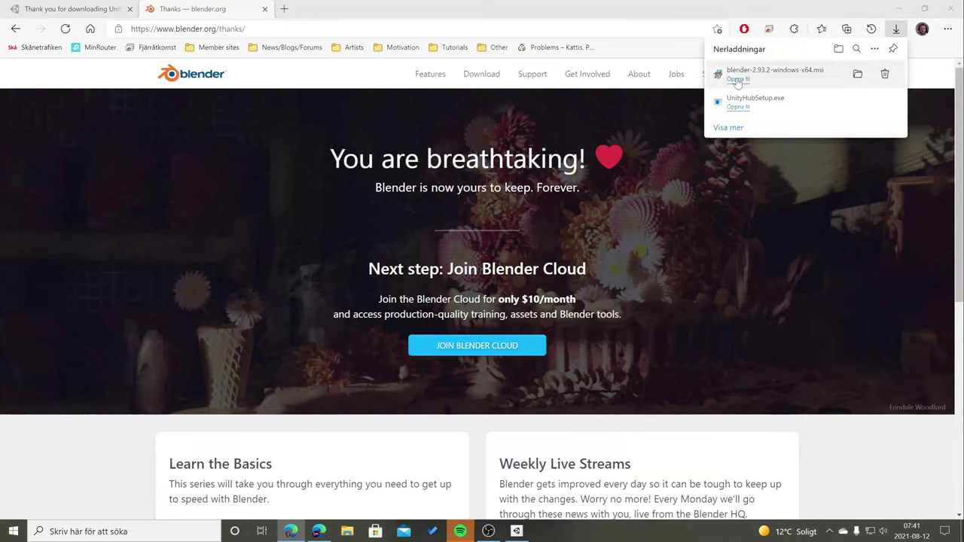
- Run the Blender msi, accept the license, install with default features and location, then finish
left_click(738, 80)
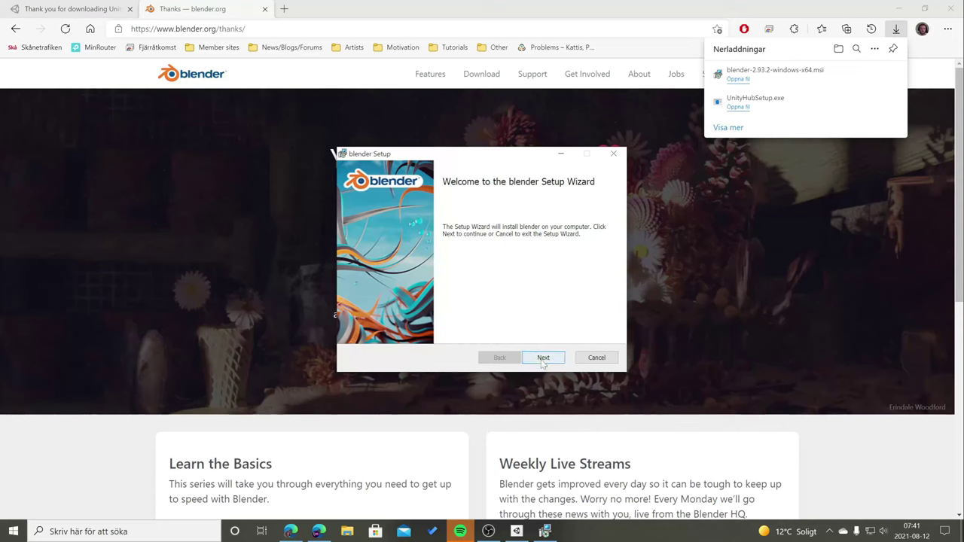
left_click(542, 359)
left_click(369, 332)
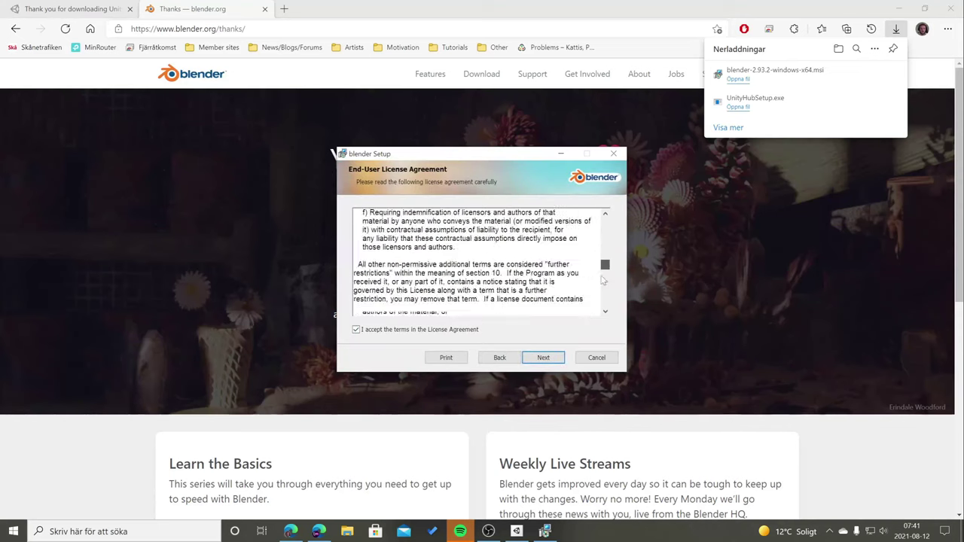
left_click(545, 359)
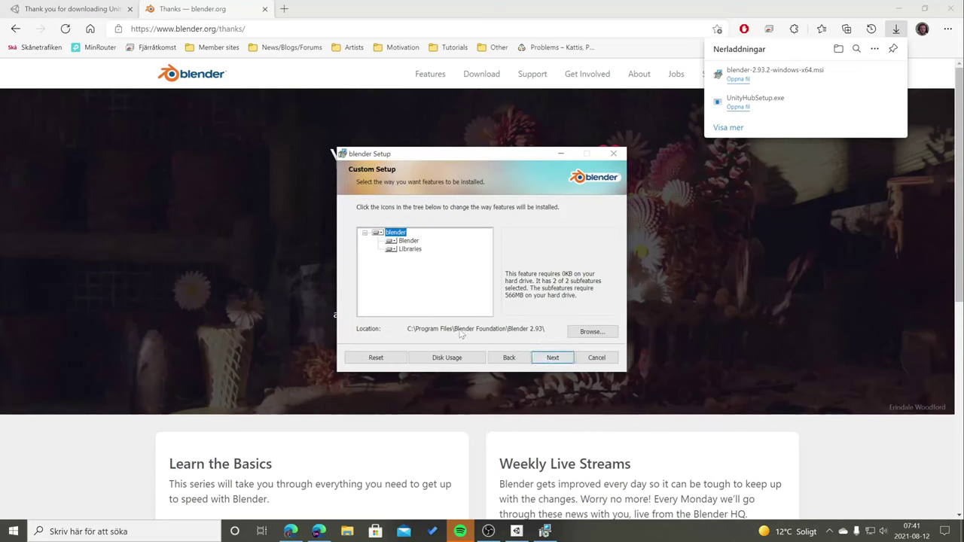
left_click(552, 358)
left_click(552, 358)
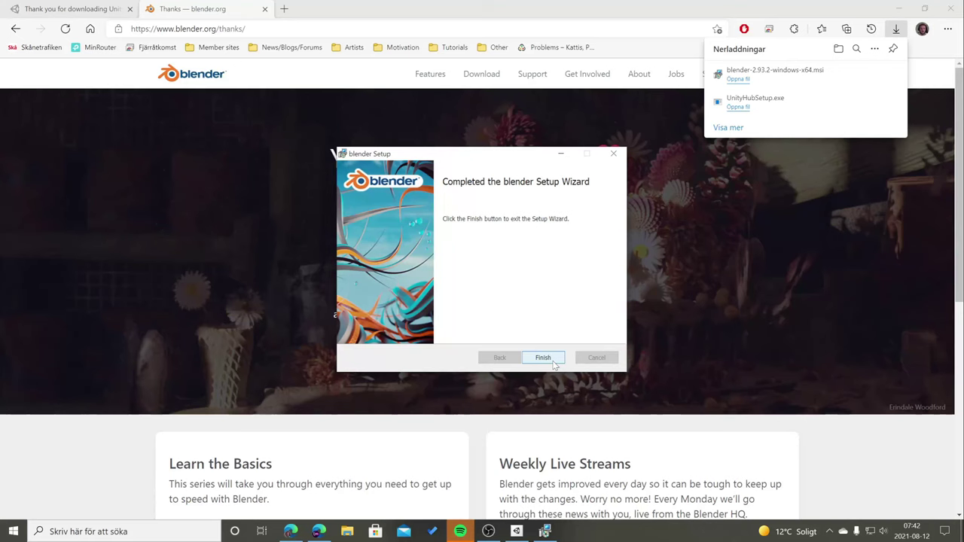
left_click(553, 363)
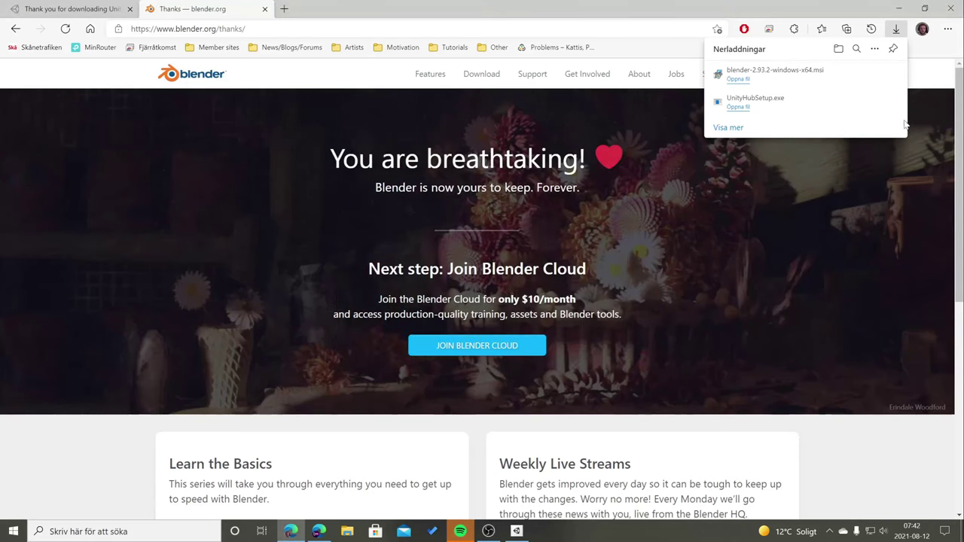
left_click(898, 10)
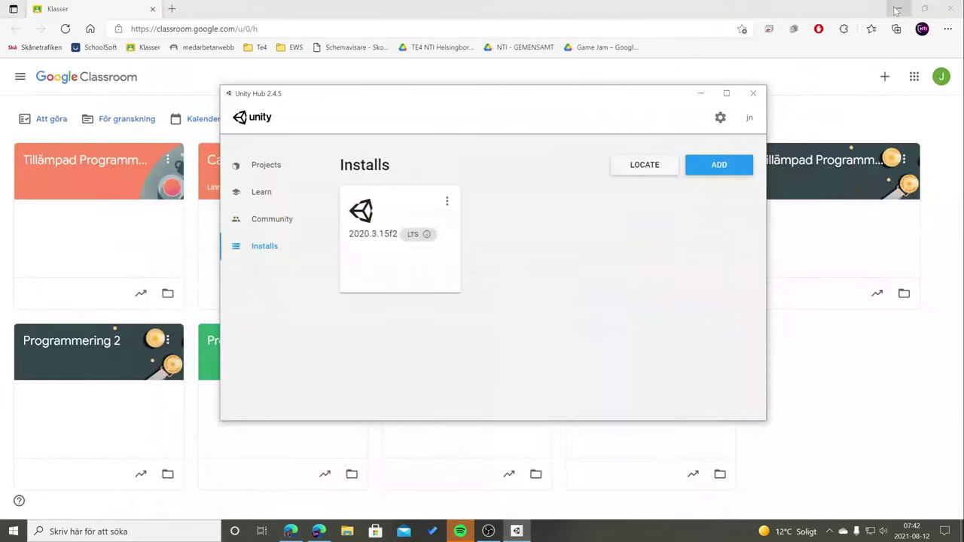
- Minimize Google Classroom and move the Unity, Unity Hub and Blender shortcuts to a second column
left_click(896, 8)
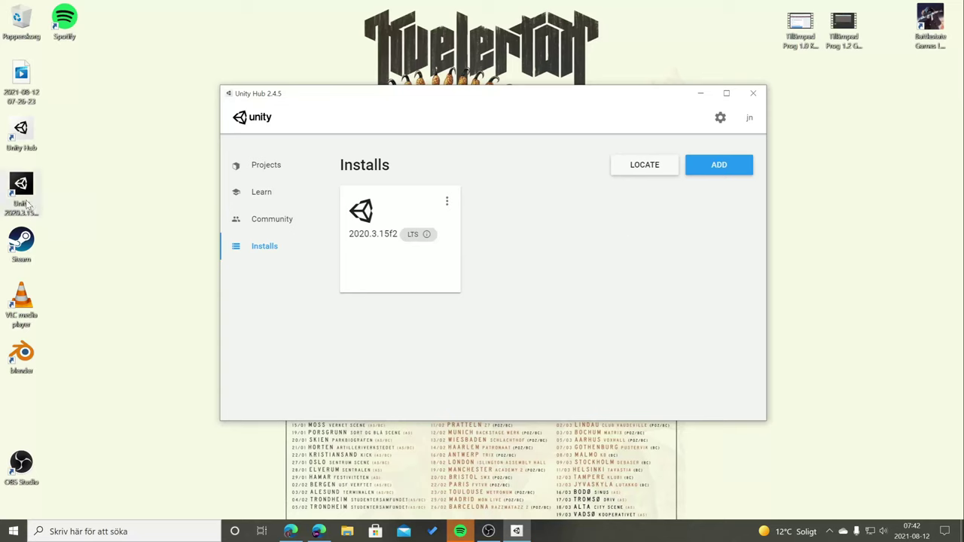
left_click_drag(24, 198, 111, 201)
left_click_drag(28, 129, 115, 130)
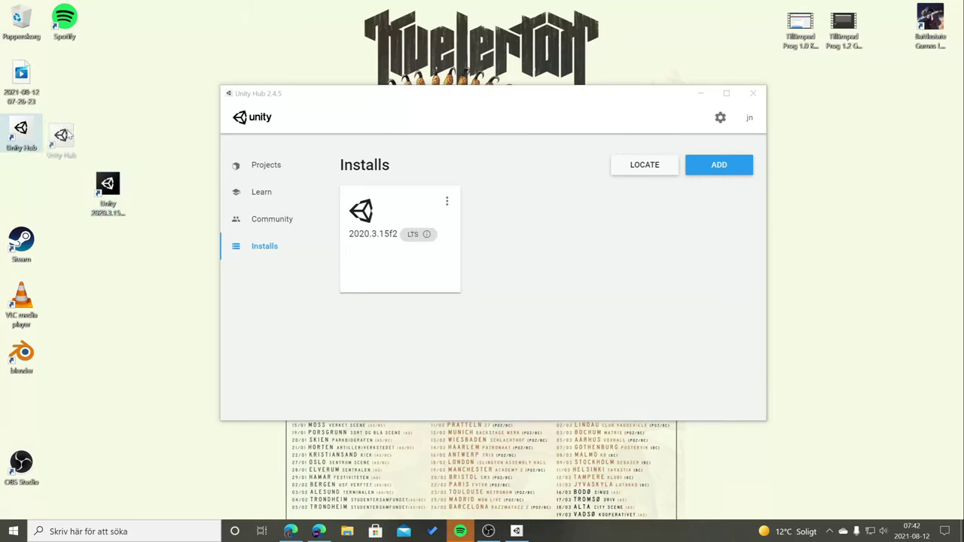
left_click_drag(24, 357, 113, 249)
- Search the Start menu for 'visu', then close the search
left_click(13, 534)
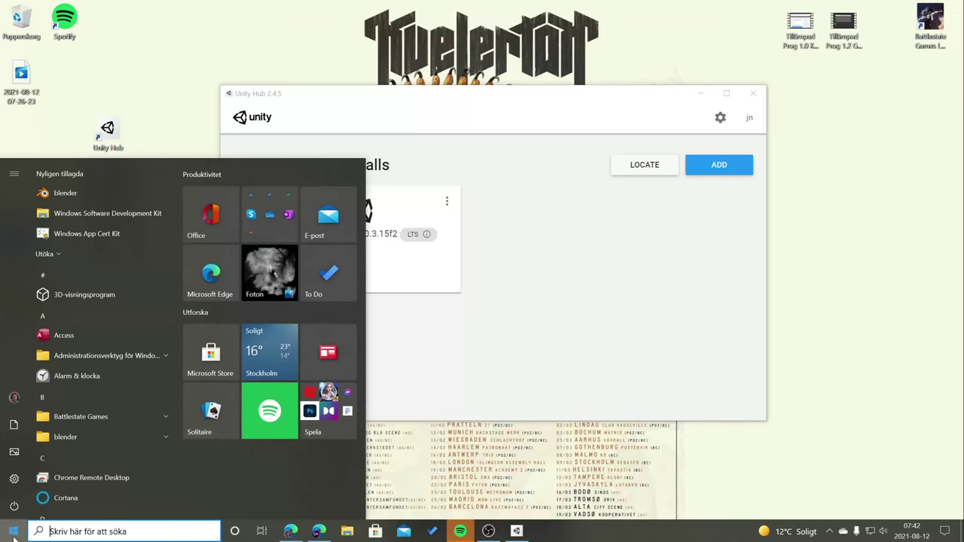
type("visu")
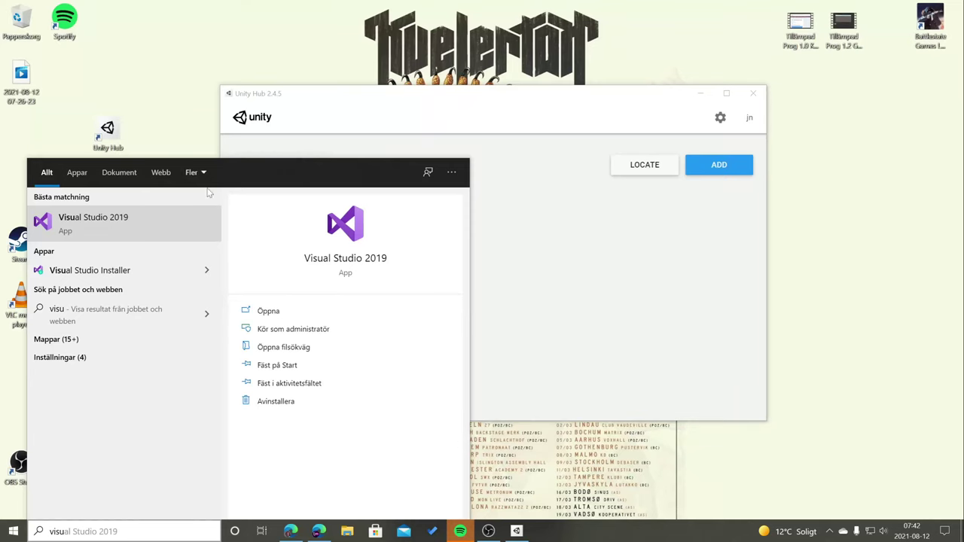
left_click(150, 111)
- Put the Unity Hub, Unity and Blender shortcuts back in the left column
left_click_drag(107, 130, 21, 129)
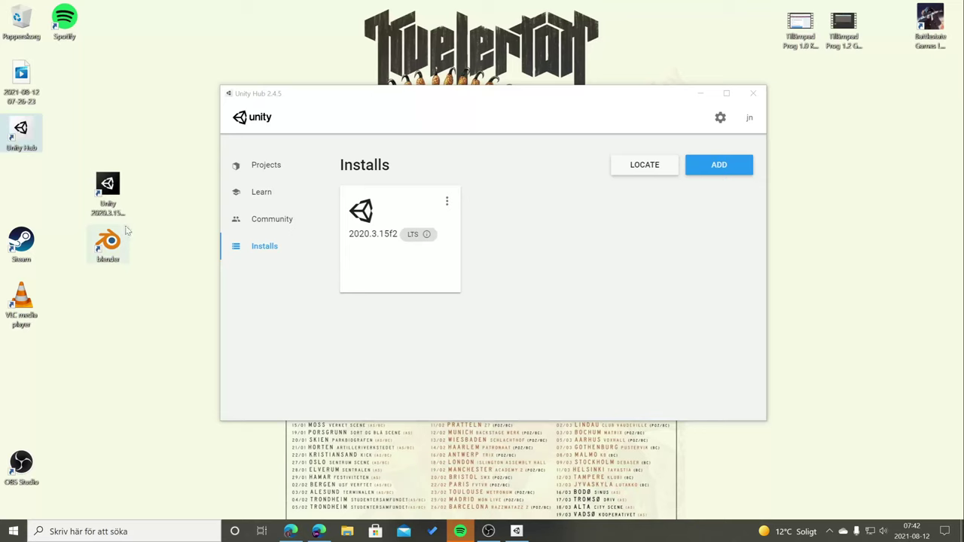
left_click_drag(107, 189, 22, 188)
left_click_drag(108, 241, 22, 410)
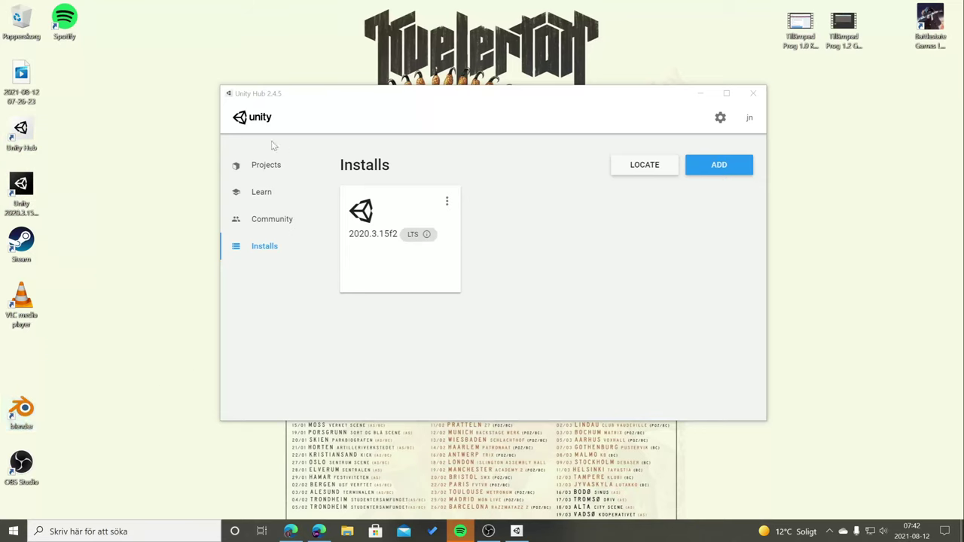
left_click_drag(344, 96, 321, 115)
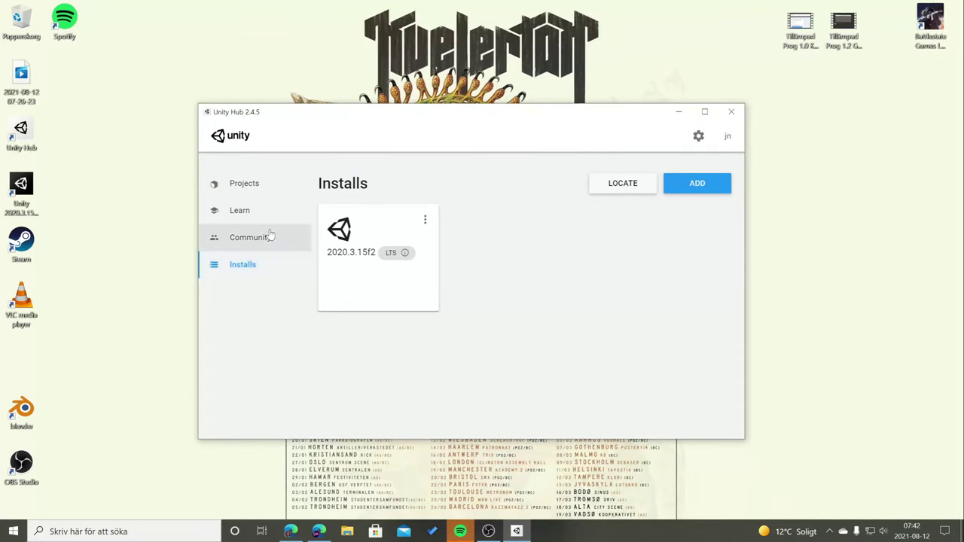
- Remove the HelloWorld project from Unity Hub's projects list
left_click(266, 189)
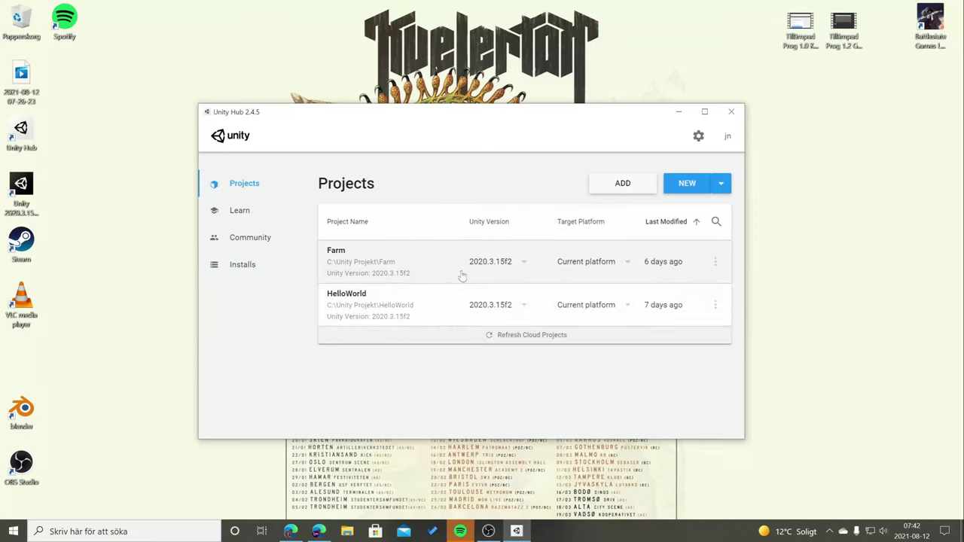
left_click(715, 305)
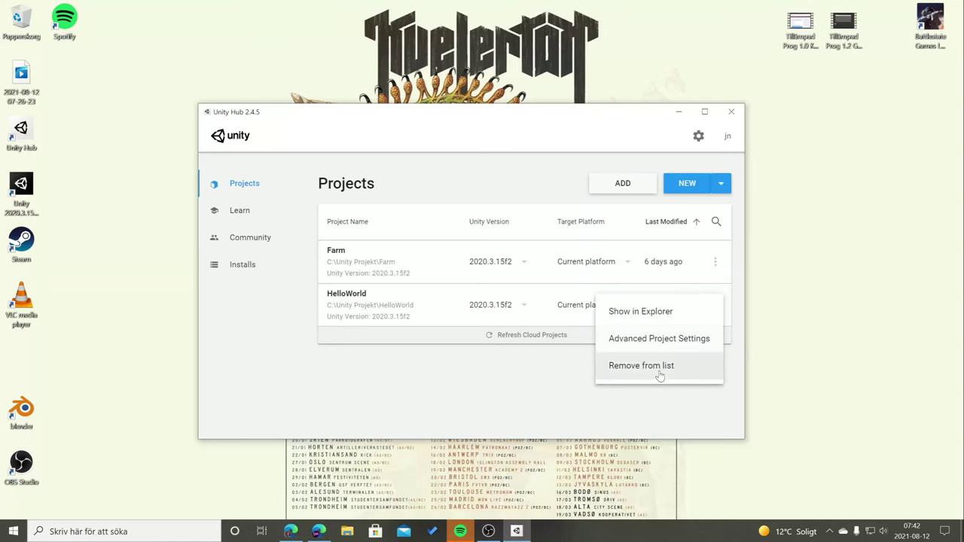
left_click(660, 367)
left_click(576, 311)
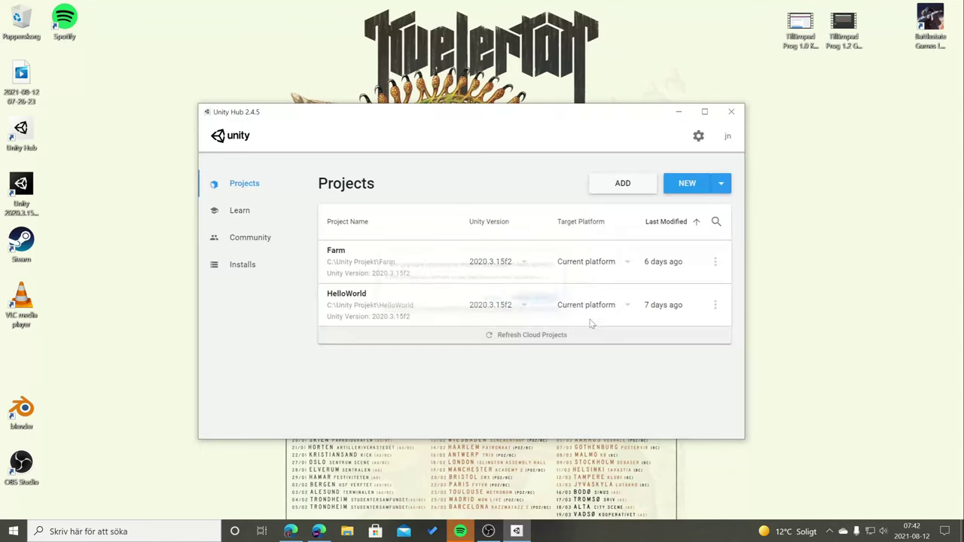
- Try adding a newly created HelloWorld folder in Unity Projekt as a project; dismiss the invalid-path warning
left_click(636, 188)
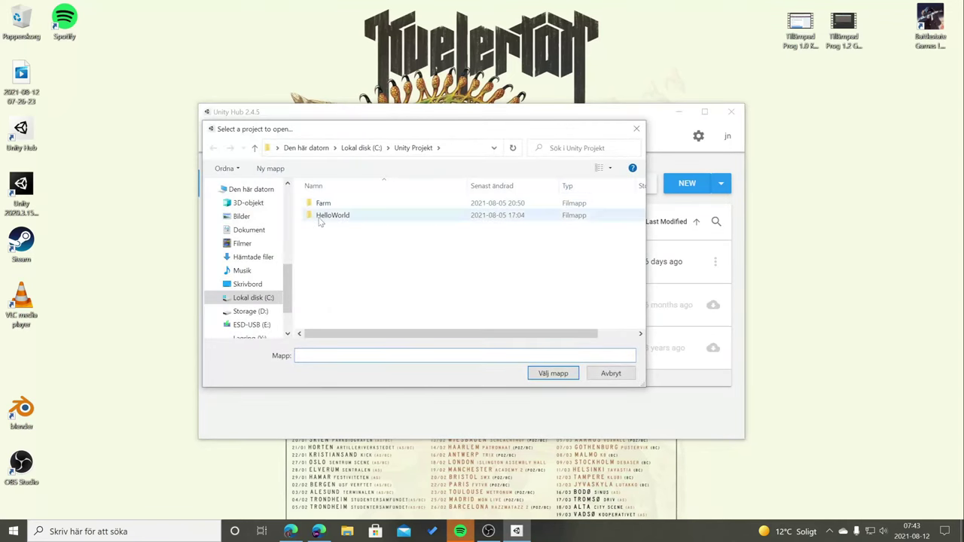
left_click(318, 220)
key("Return")
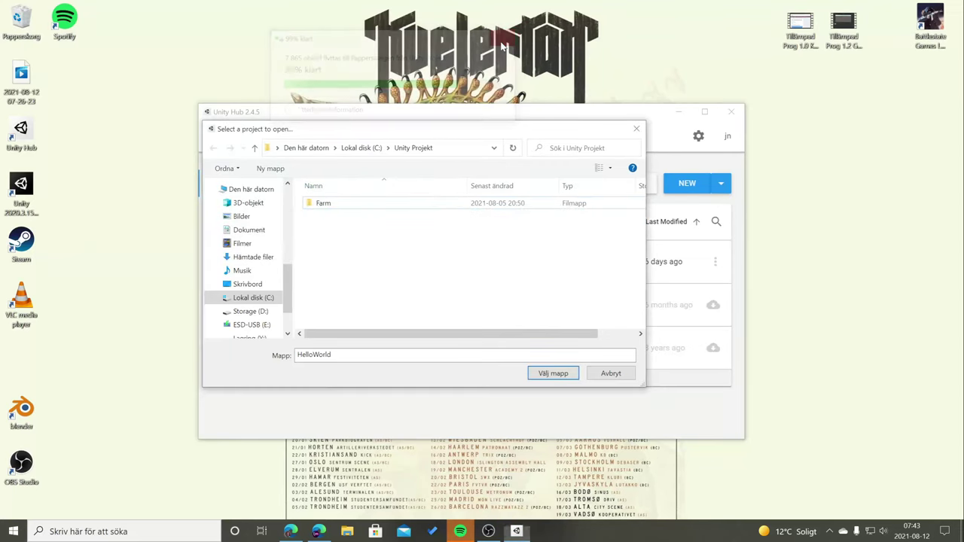
right_click(409, 261)
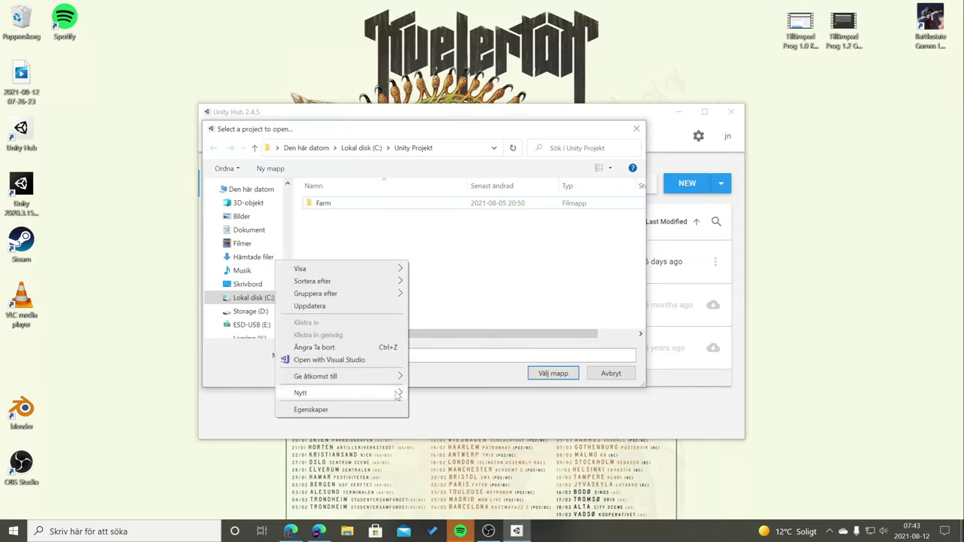
mouse_move(398, 393)
left_click(438, 252)
type("H")
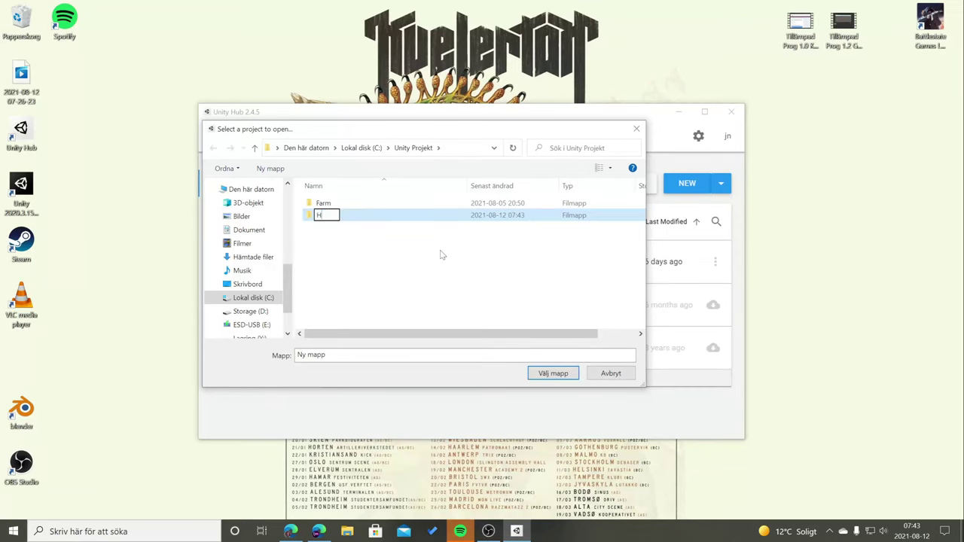
type("elloWor")
type("ld")
key("Return")
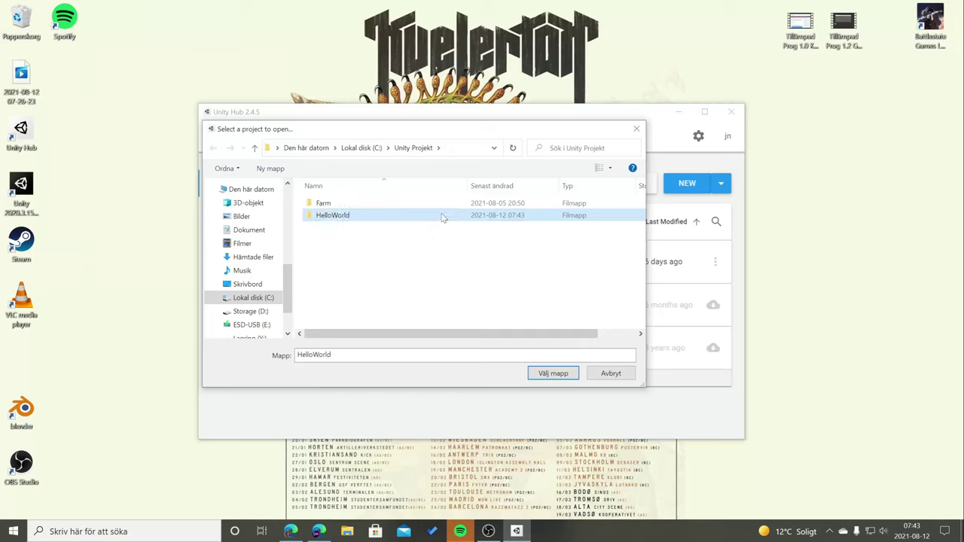
double_click(445, 215)
key("Return")
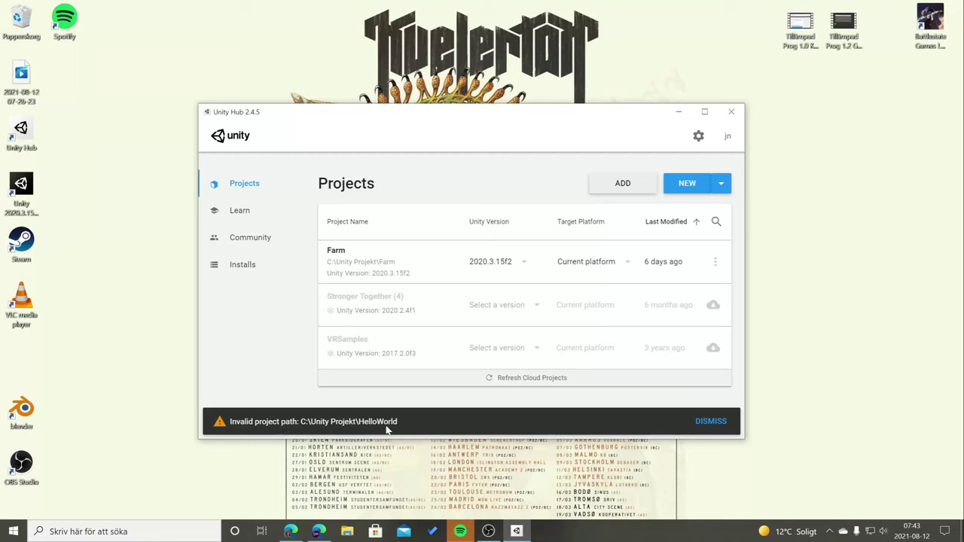
left_click(700, 424)
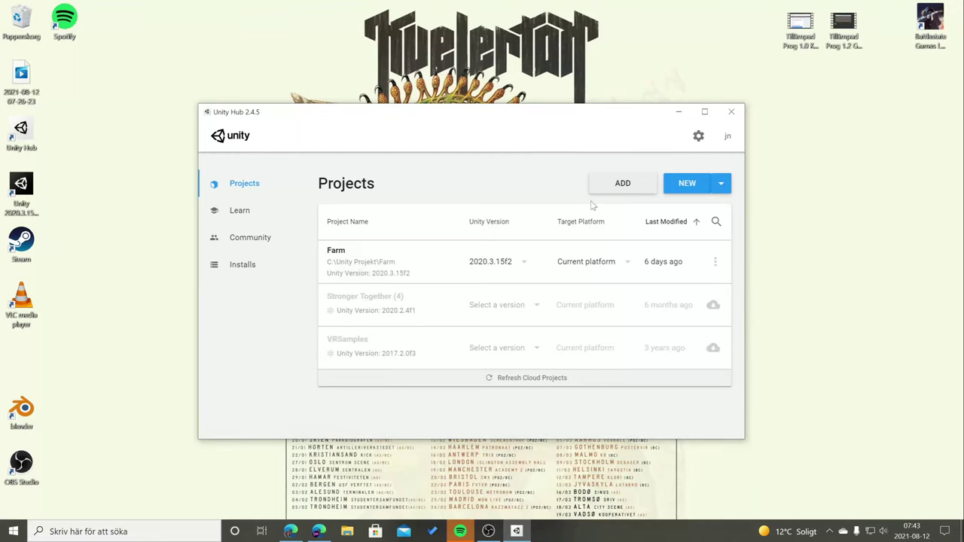
- Retry adding the HelloWorld folder, again dismissing the invalid project path warning
left_click(616, 188)
left_click(335, 215)
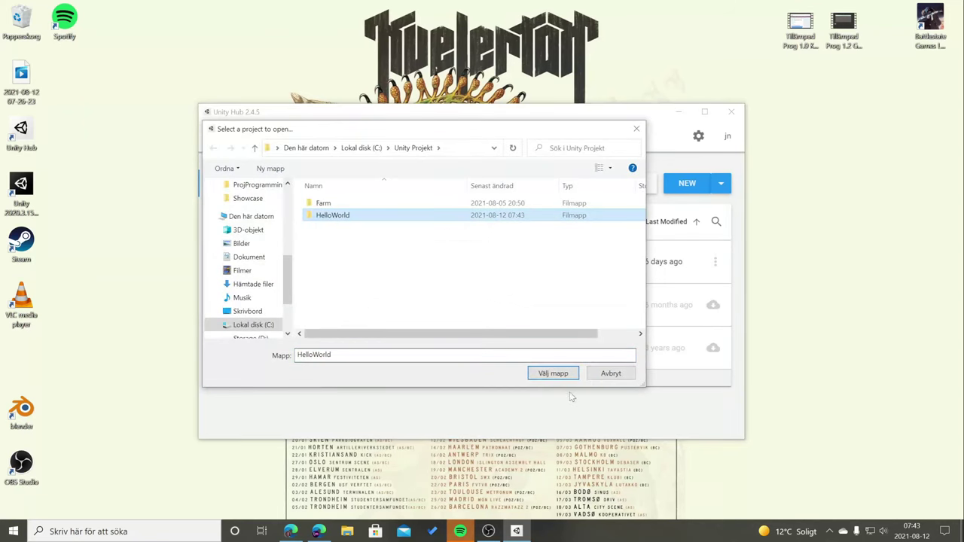
left_click(553, 372)
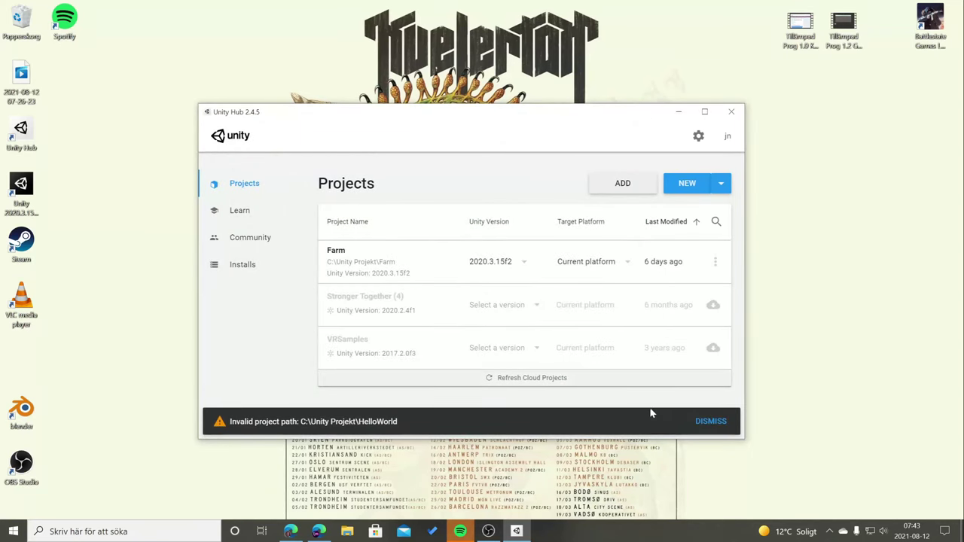
left_click(712, 422)
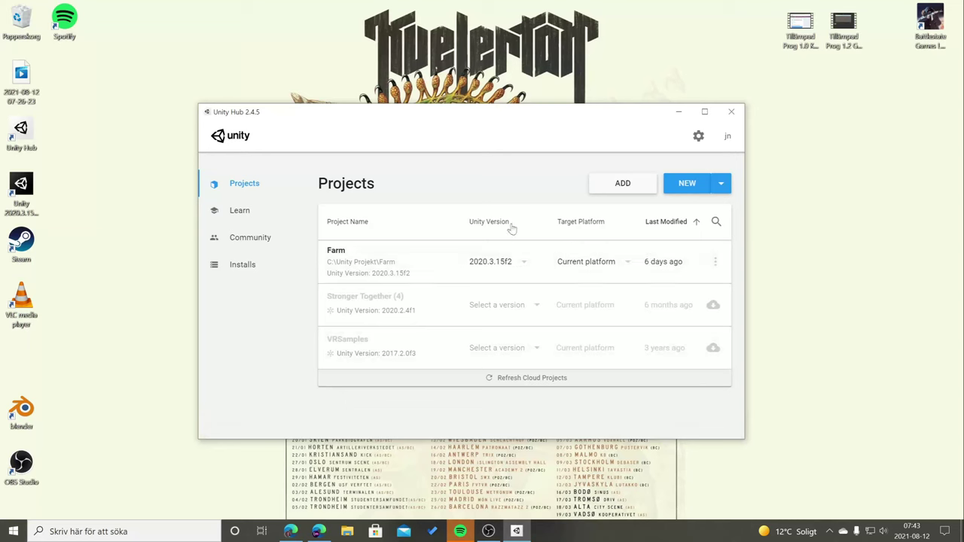
- Rename the folder to HelloWorld2 and try adding it as the project
left_click(616, 190)
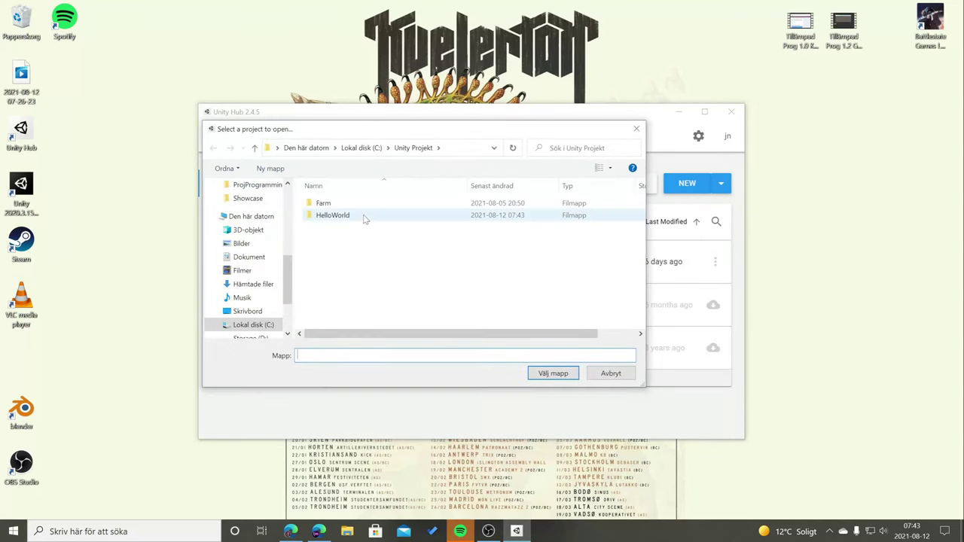
left_click(375, 219)
right_click(335, 223)
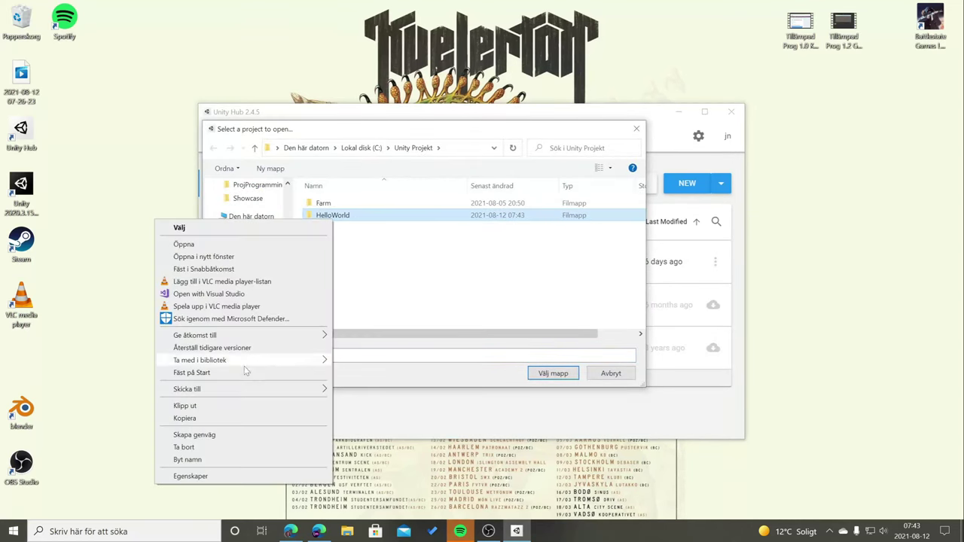
left_click(211, 458)
key("End")
type("2")
key("Return")
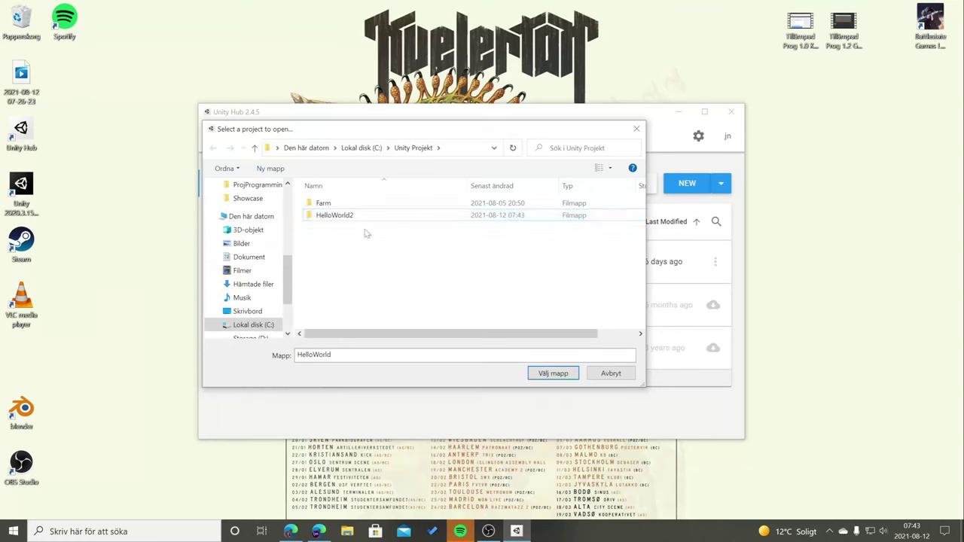
double_click(389, 218)
left_click(553, 373)
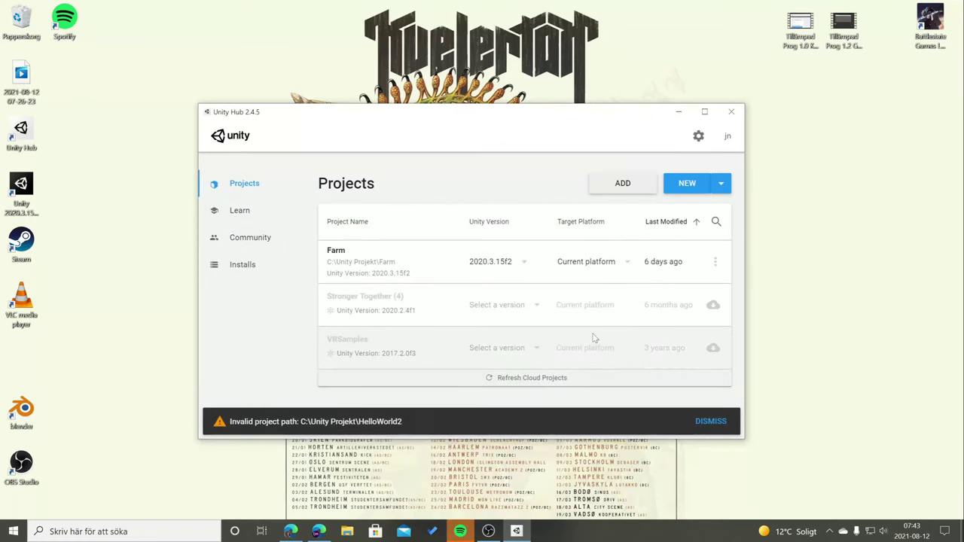
- Restart Unity Hub and begin a new Unity 2020.3.15f2 project
left_click(731, 112)
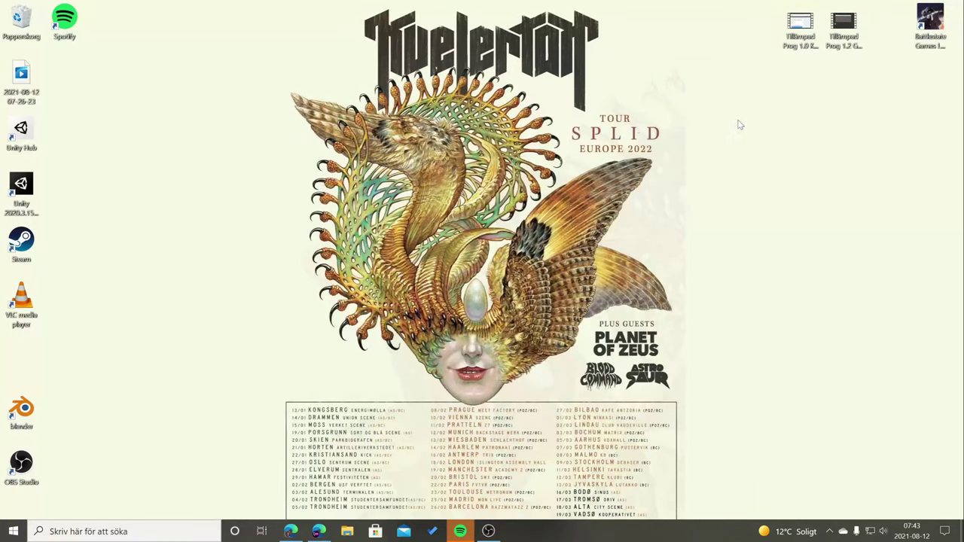
left_click(32, 148)
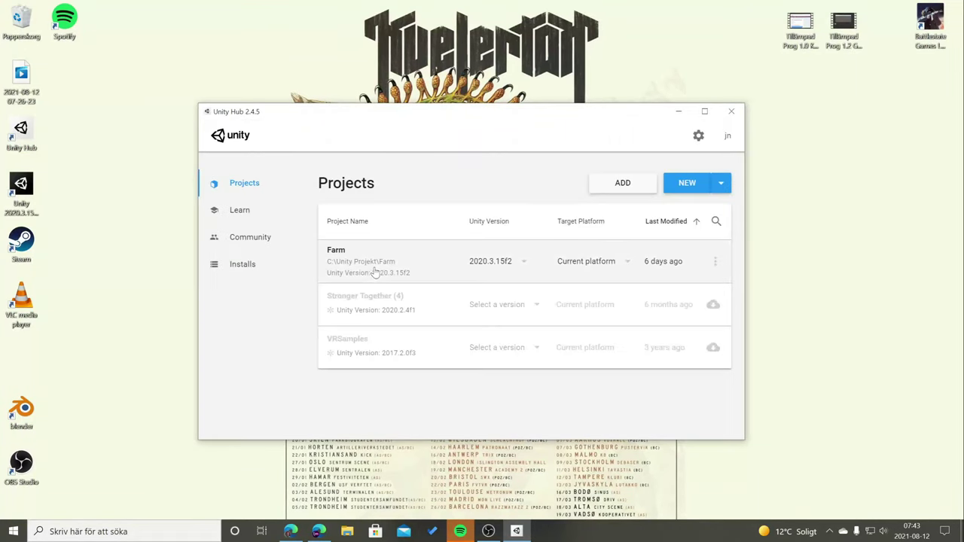
left_click(682, 184)
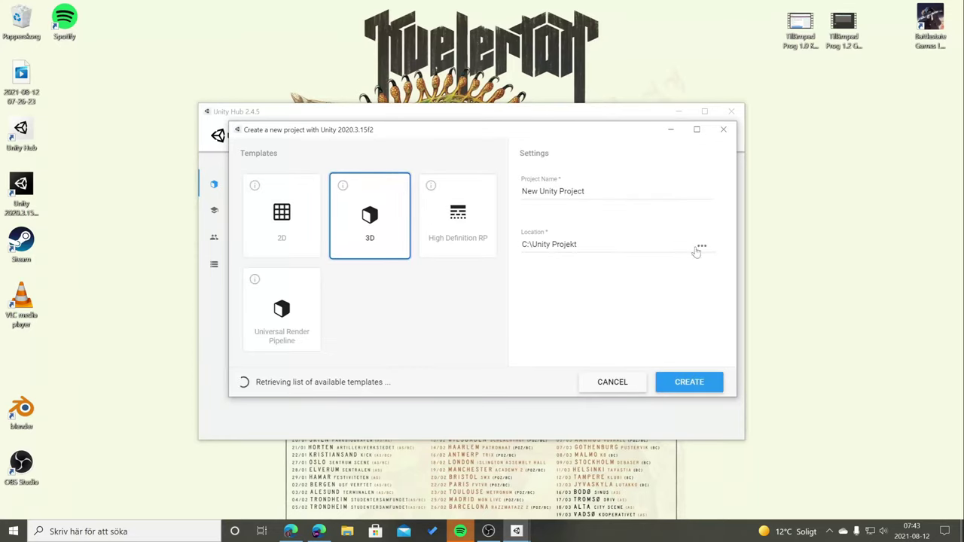
- Name the new 3D project HelloWorld in C:\Unity Projekt and create it
mouse_move(618, 142)
left_mouse_down()
mouse_move(509, 274)
mouse_move(540, 218)
left_mouse_up()
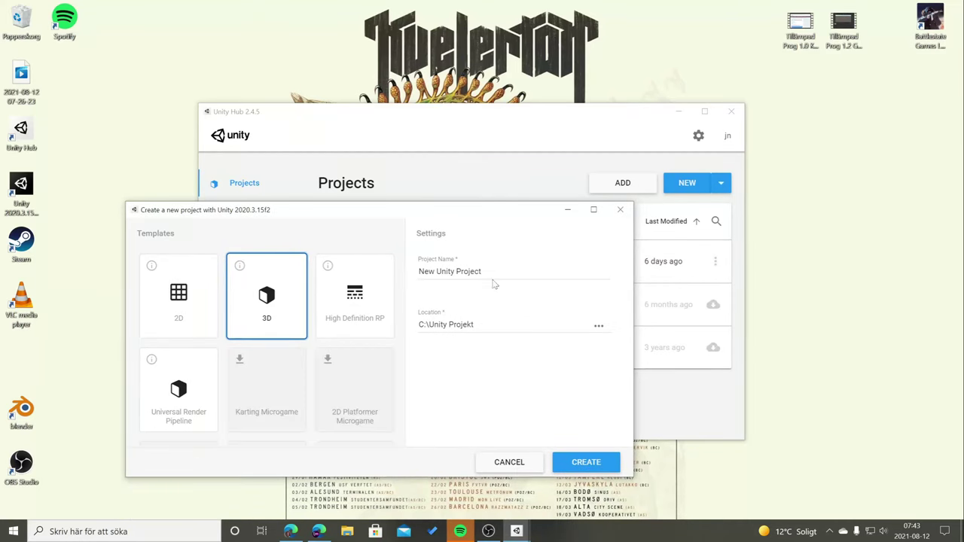
left_click_drag(483, 272, 393, 275)
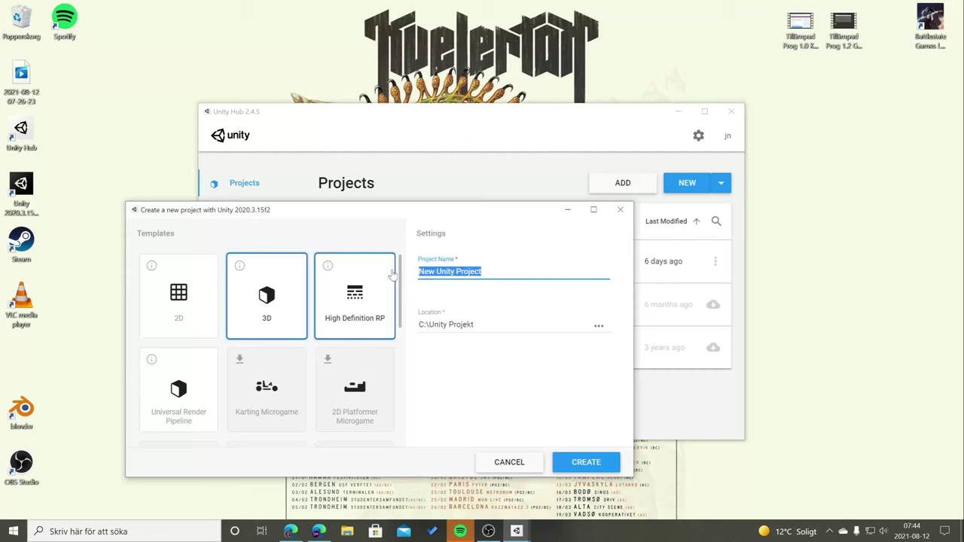
type("HelloWorld")
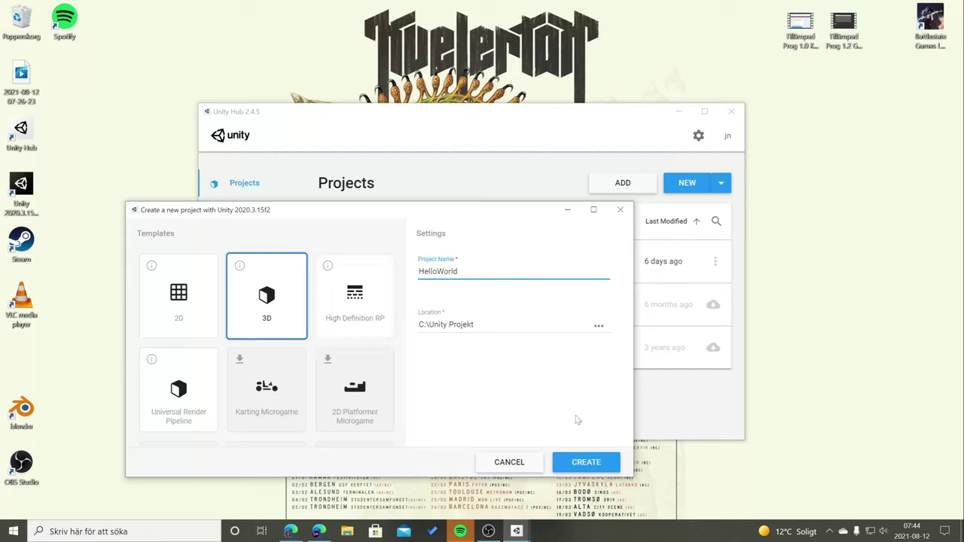
left_click(590, 462)
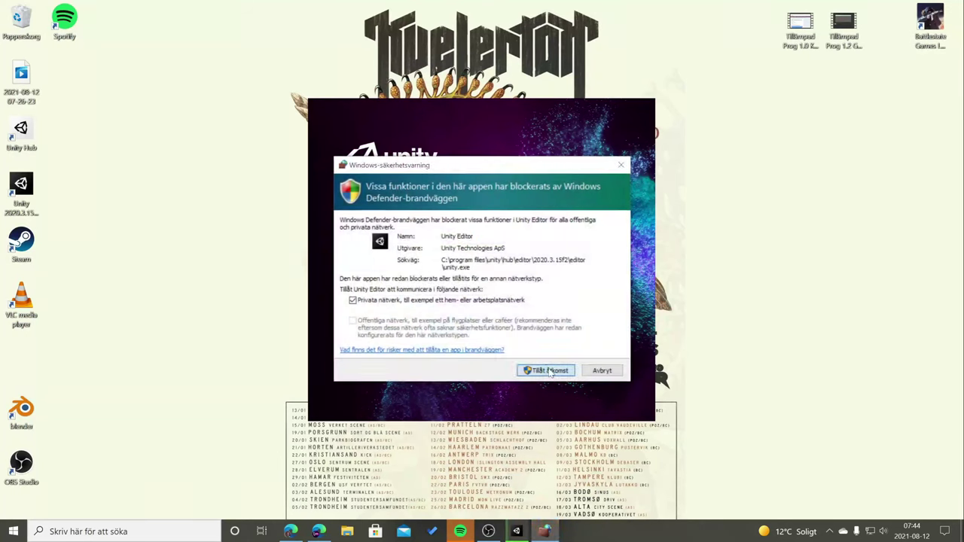
- Grant Unity Editor firewall access ('Tillåt åtkomst'), then bring up File Explorer from the taskbar
left_click(550, 371)
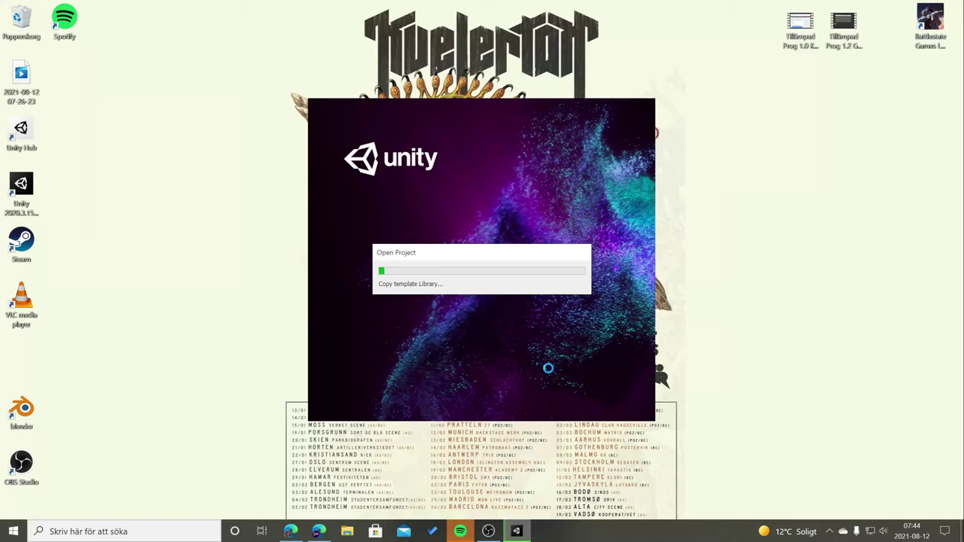
left_click(347, 532)
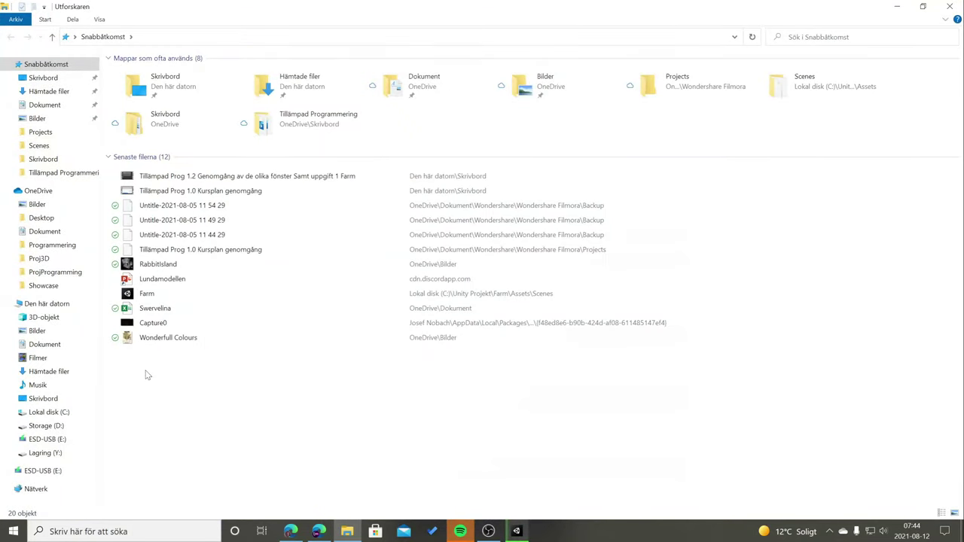
- Delete the HelloWorld2 folder from C:\Unity Projekt and close File Explorer
left_click(65, 414)
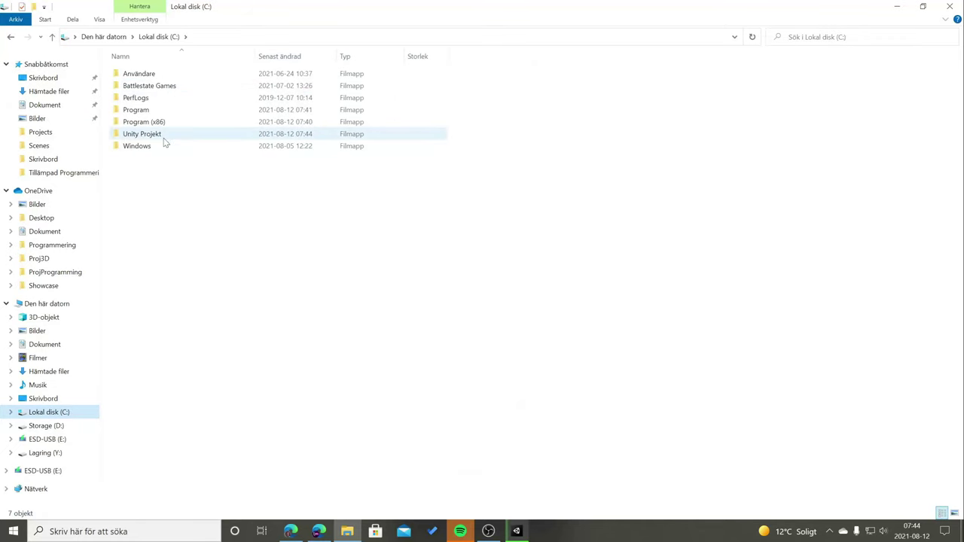
double_click(166, 139)
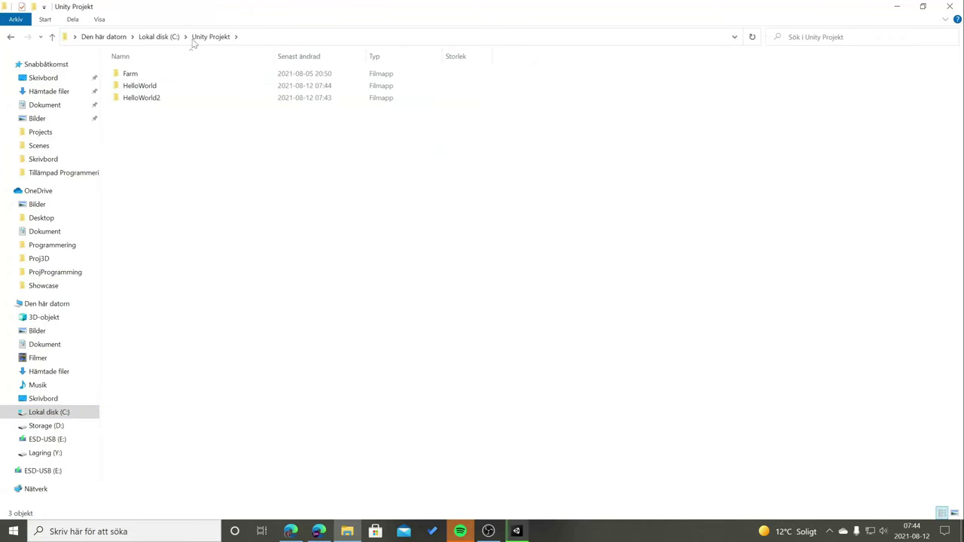
left_click(157, 102)
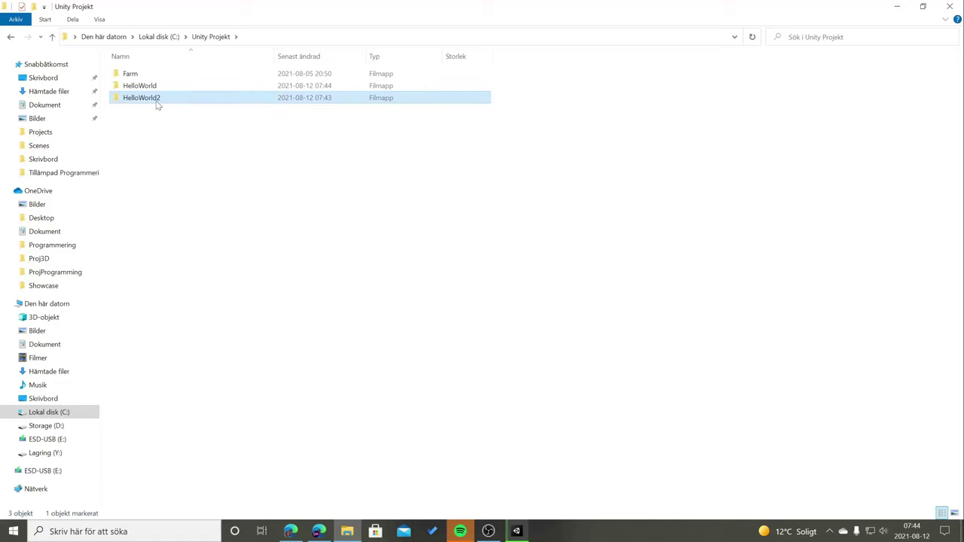
key("Delete")
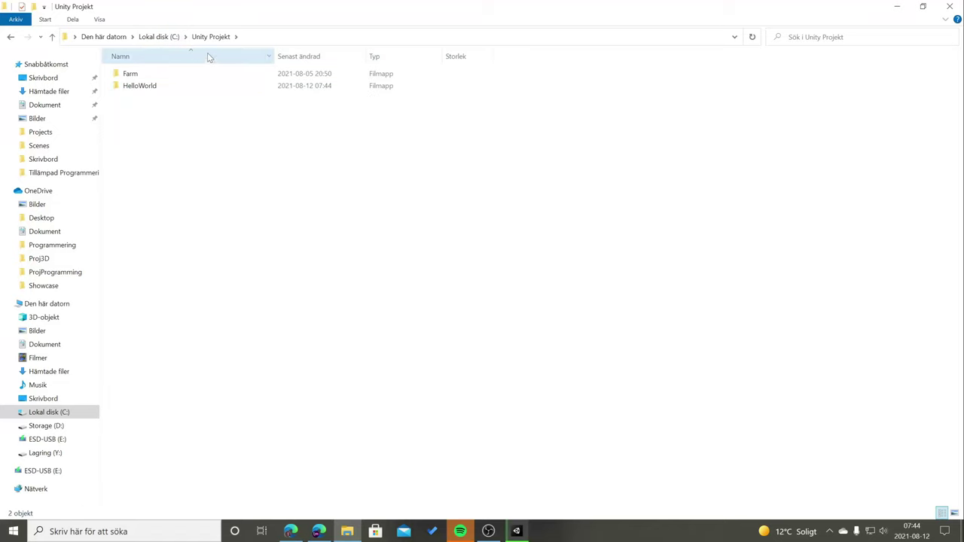
left_click(264, 40)
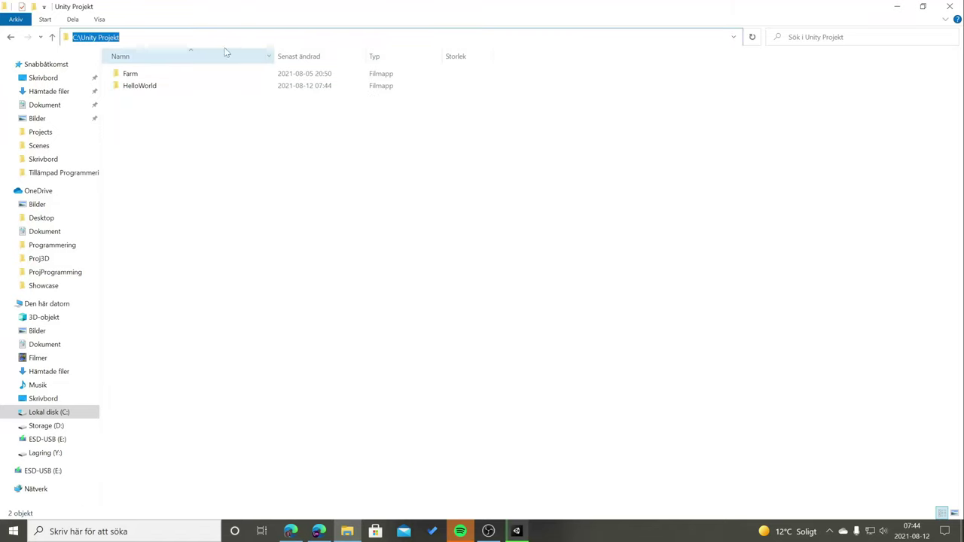
left_click(284, 214)
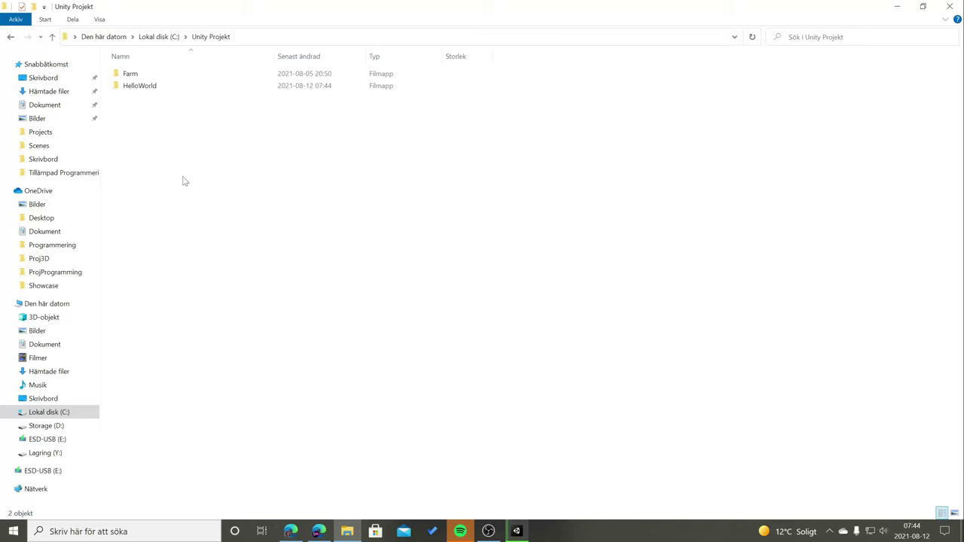
left_click(265, 36)
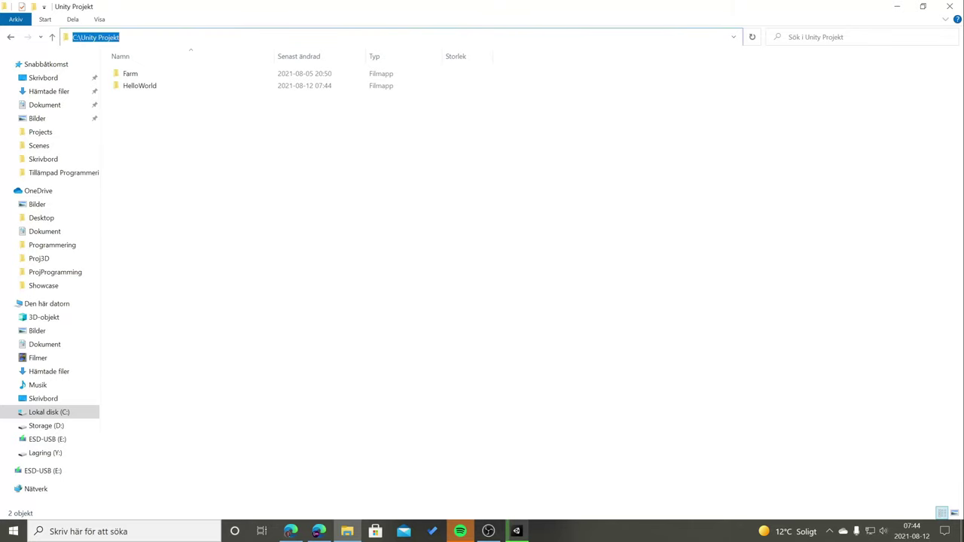
left_click(487, 295)
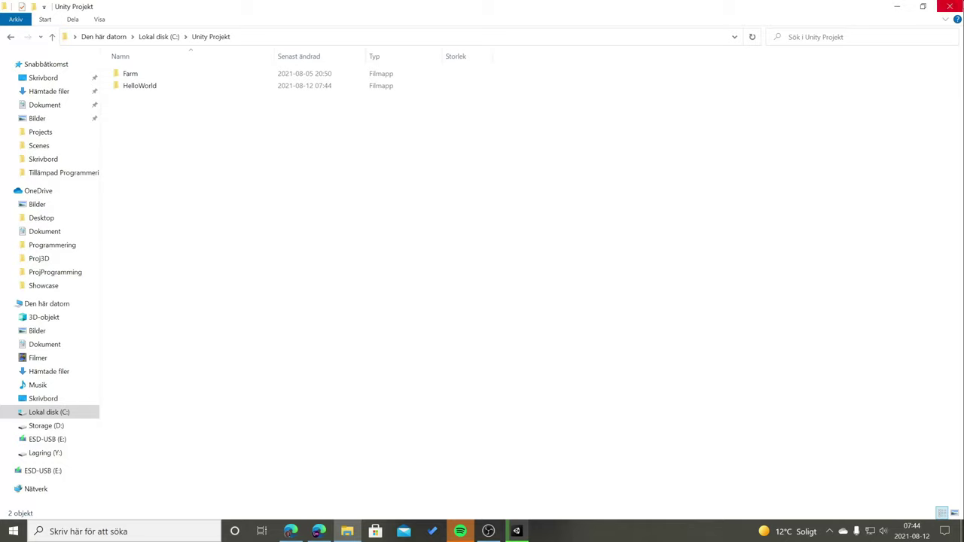
left_click(950, 6)
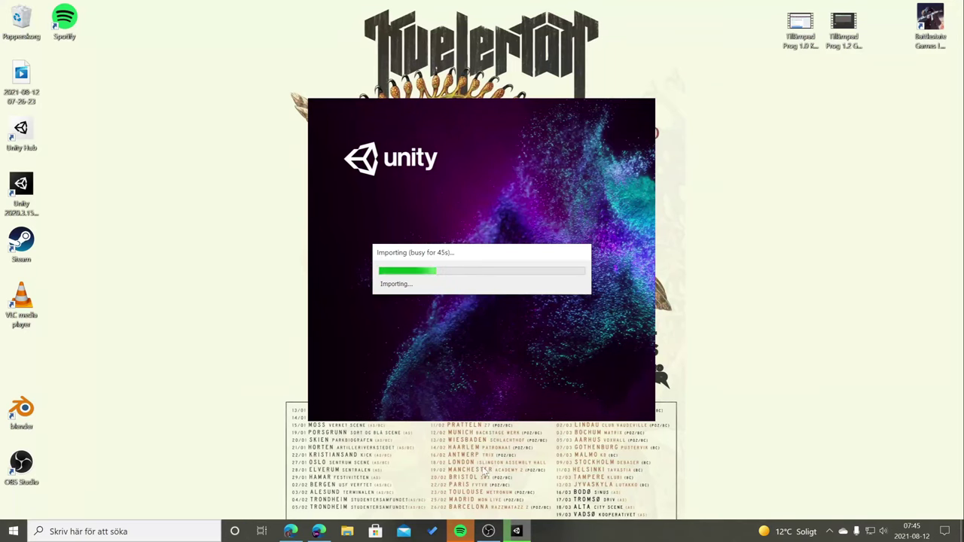
- Maximize the Unity Editor window once the HelloWorld project finishes loading
left_click(488, 531)
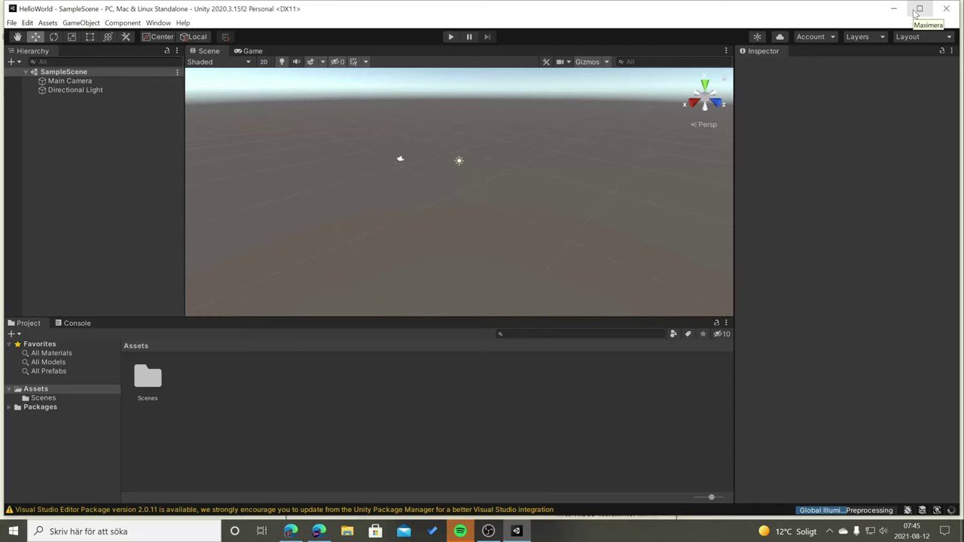
left_click(919, 9)
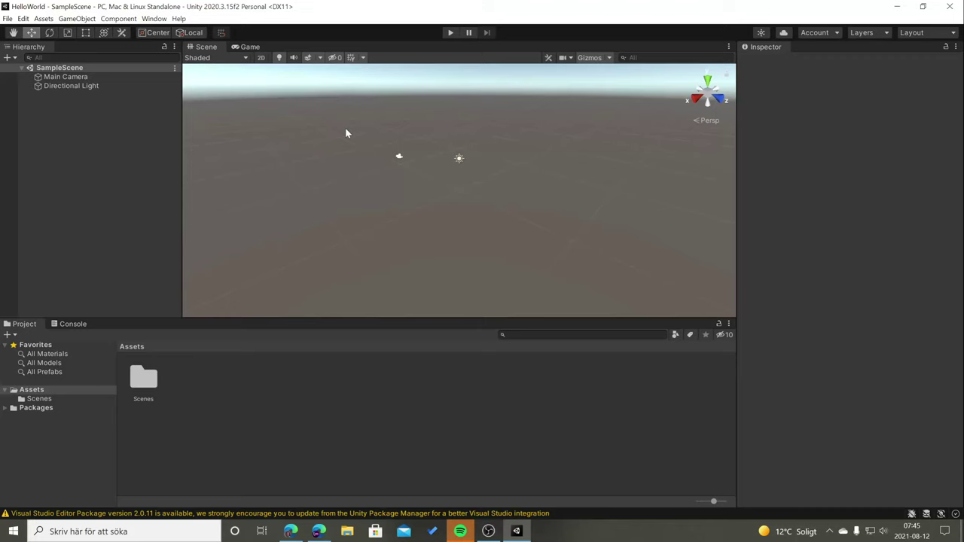
- Create a C# script named Hello in Assets and dismiss the Visual Studio restart error
right_click(255, 400)
left_click(231, 402)
right_click(207, 388)
mouse_move(279, 118)
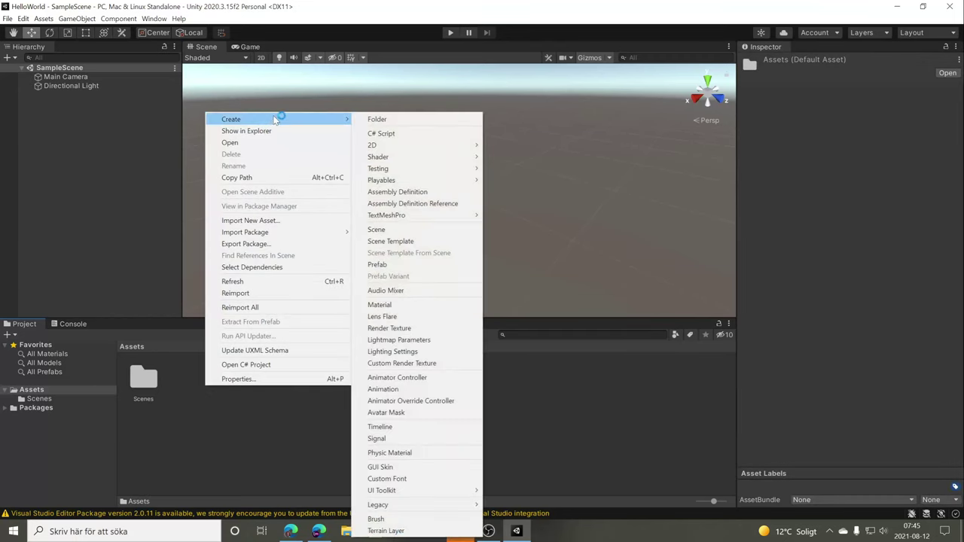
left_click(403, 135)
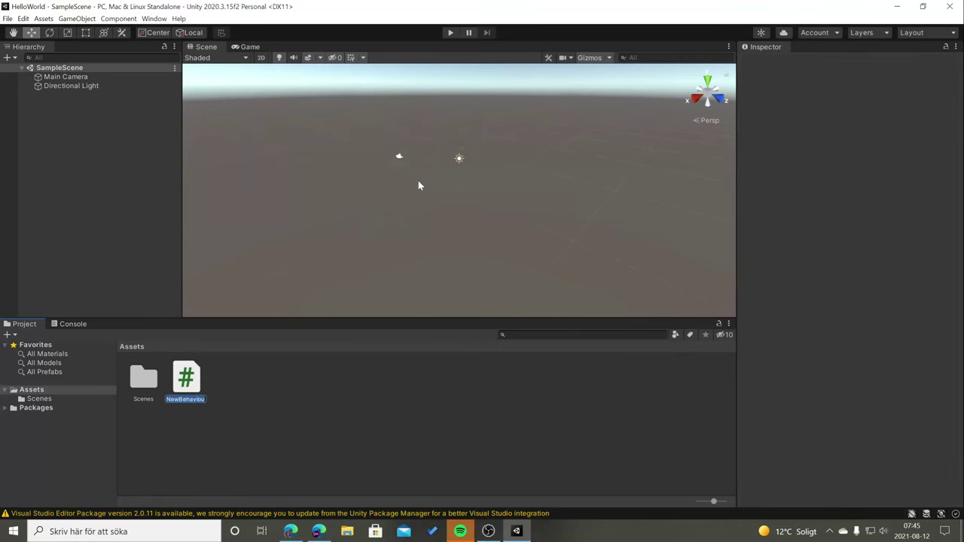
type("Hello")
key("Return")
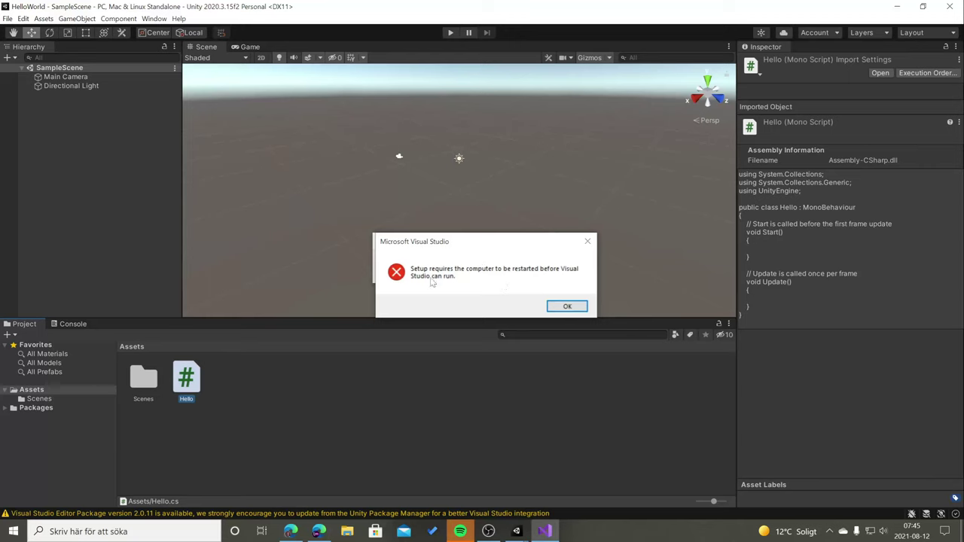
left_click_drag(505, 252, 421, 169)
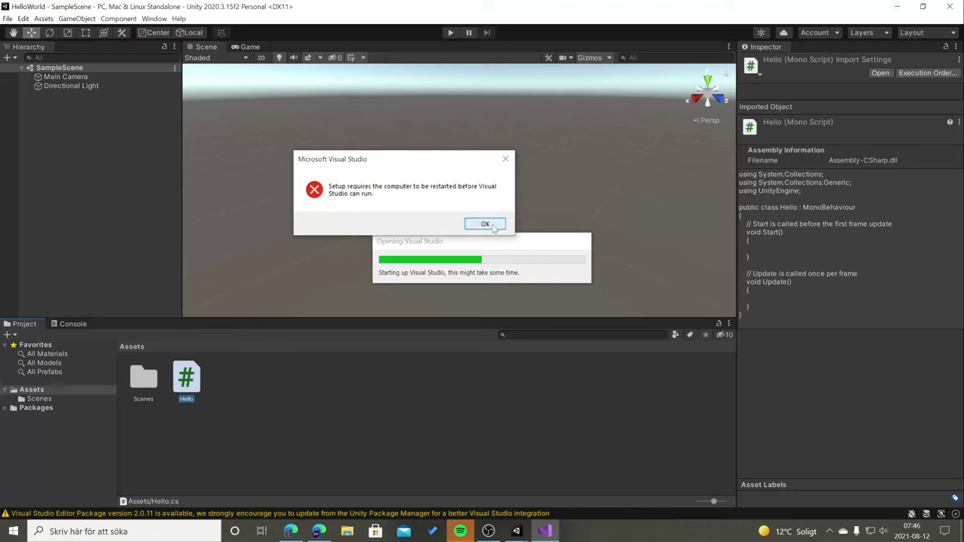
left_click(491, 224)
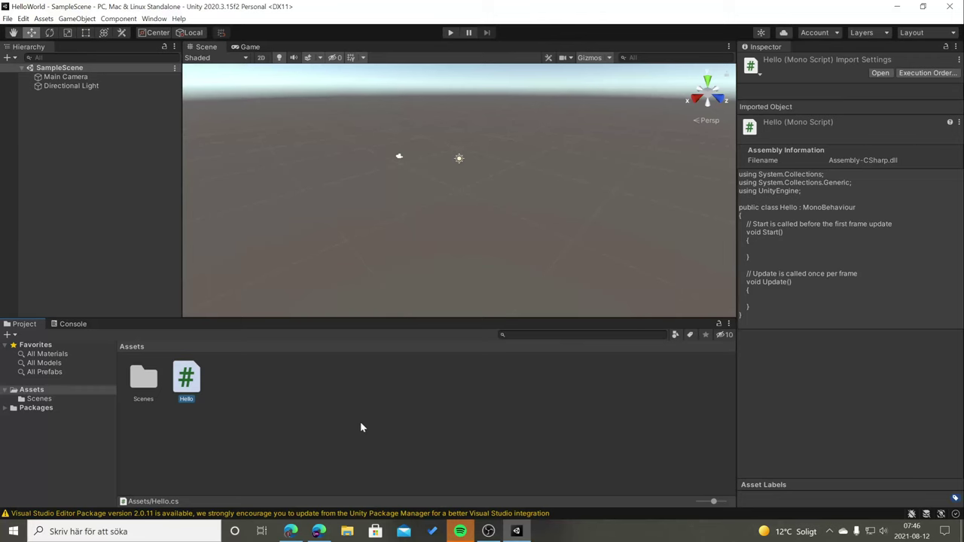
- Verify Visual Studio 2019 is the External Script Editor in Preferences, then open Hello
left_click(23, 19)
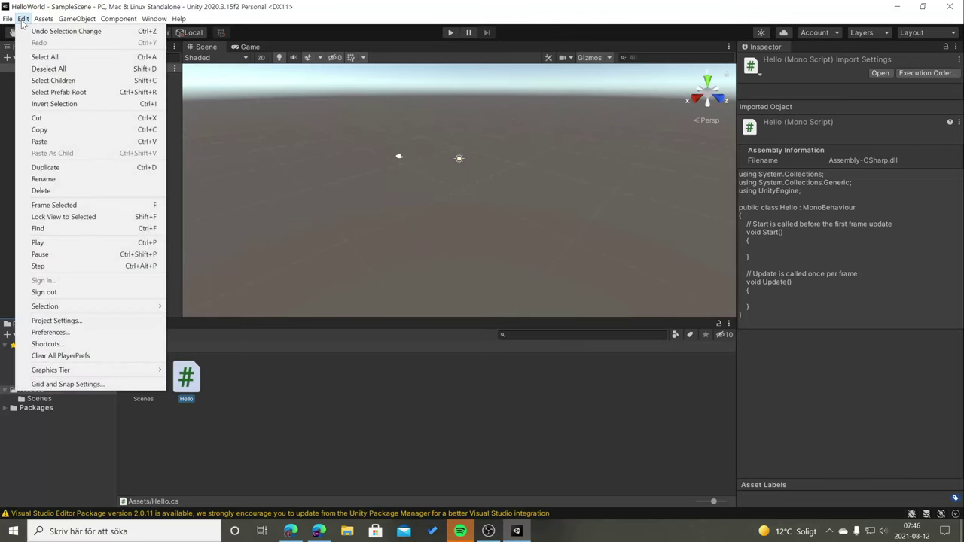
left_click(81, 334)
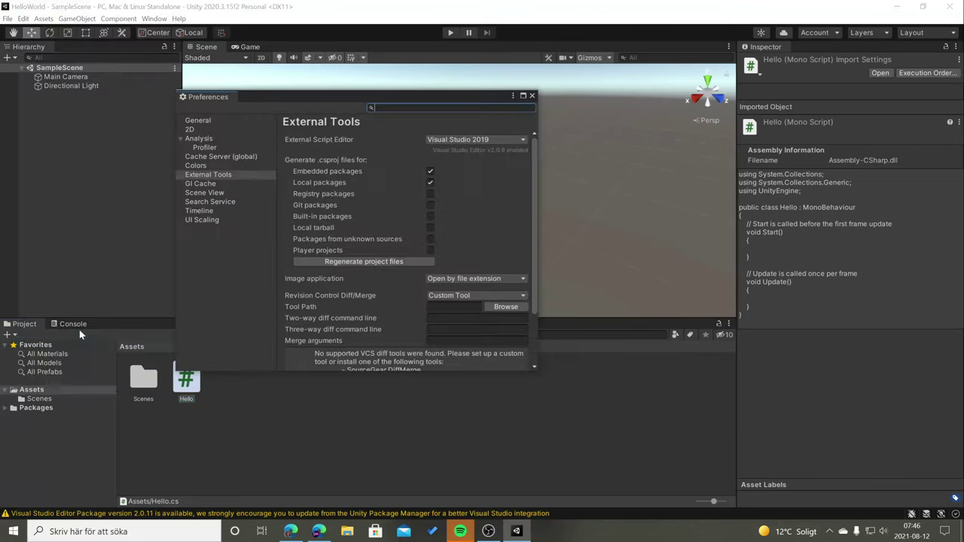
left_click(494, 139)
left_click(489, 161)
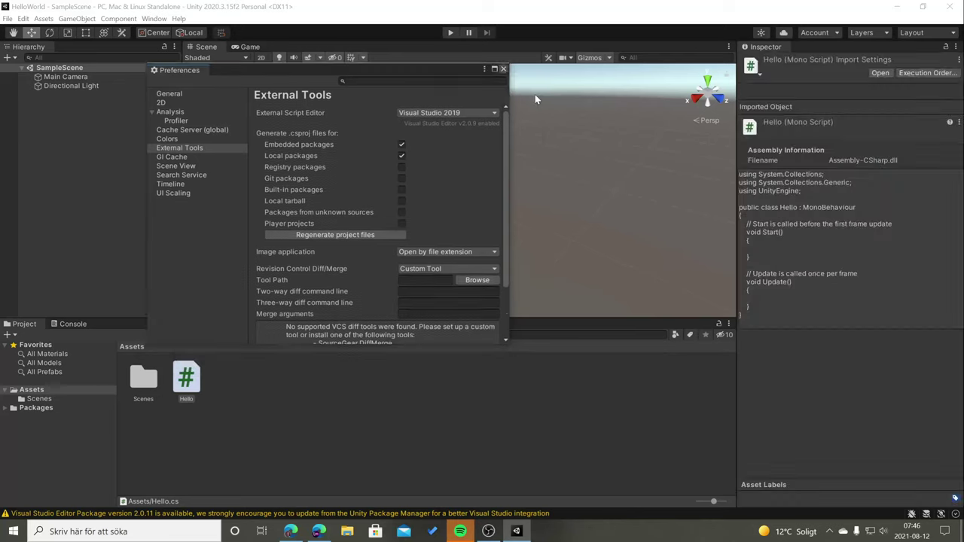
left_click(503, 68)
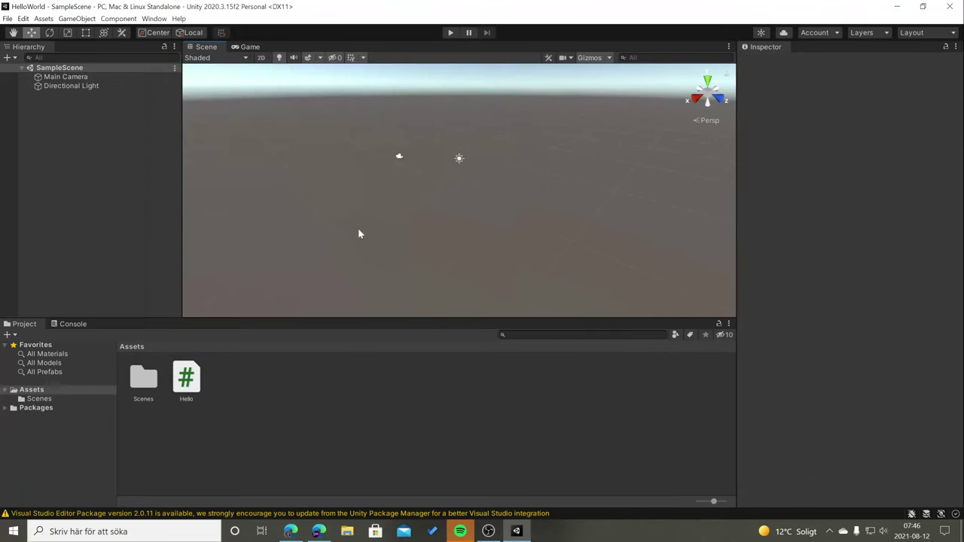
double_click(197, 394)
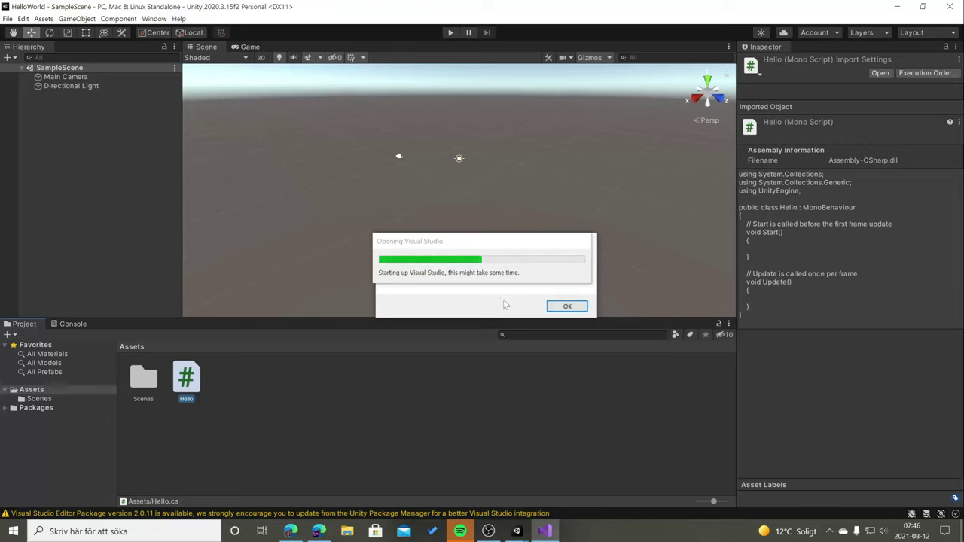
- Dismiss the leftover Visual Studio error and deselect the Hello script in the Project panel
left_click(565, 306)
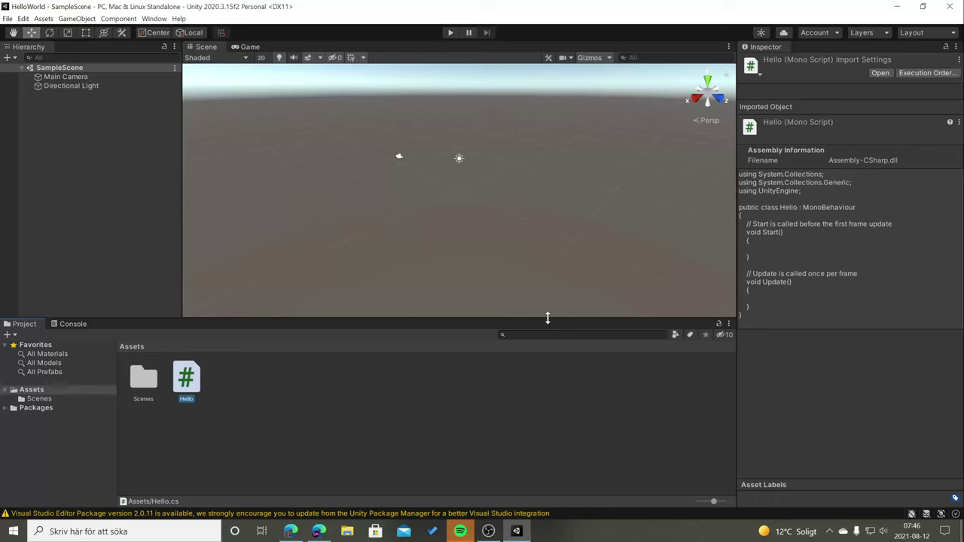
left_click(388, 450)
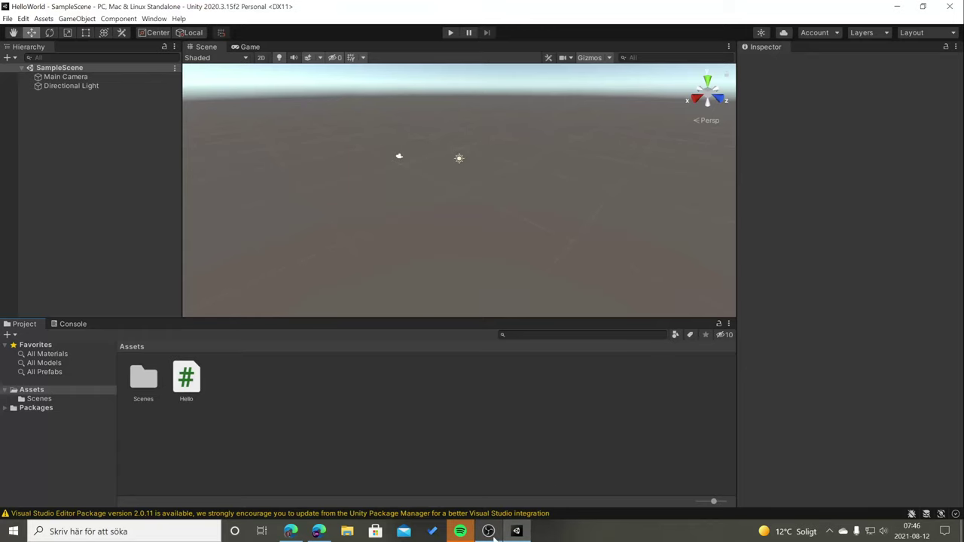
- Minimise OBS, launch Unity Hub from the desktop, and reopen the HelloWorld project
mouse_move(494, 536)
left_click(491, 486)
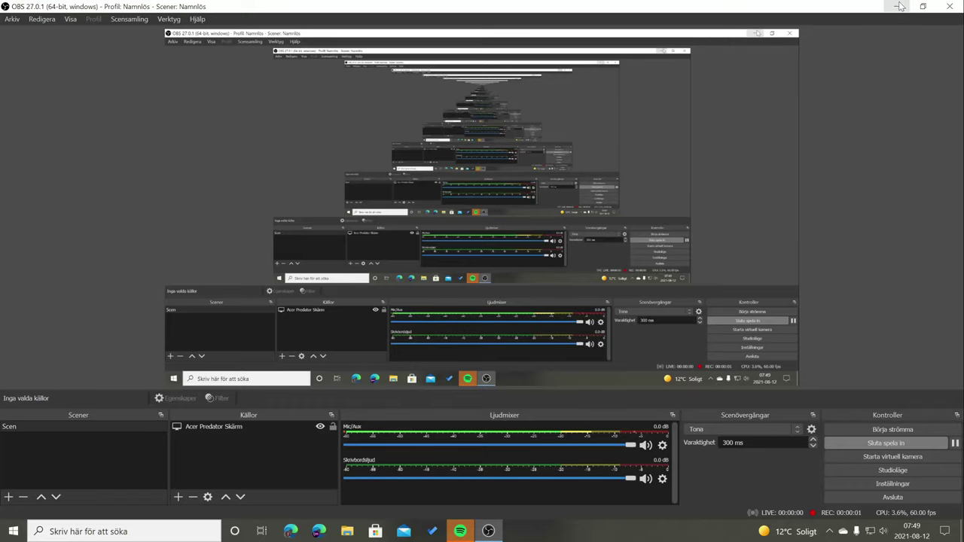
left_click(899, 6)
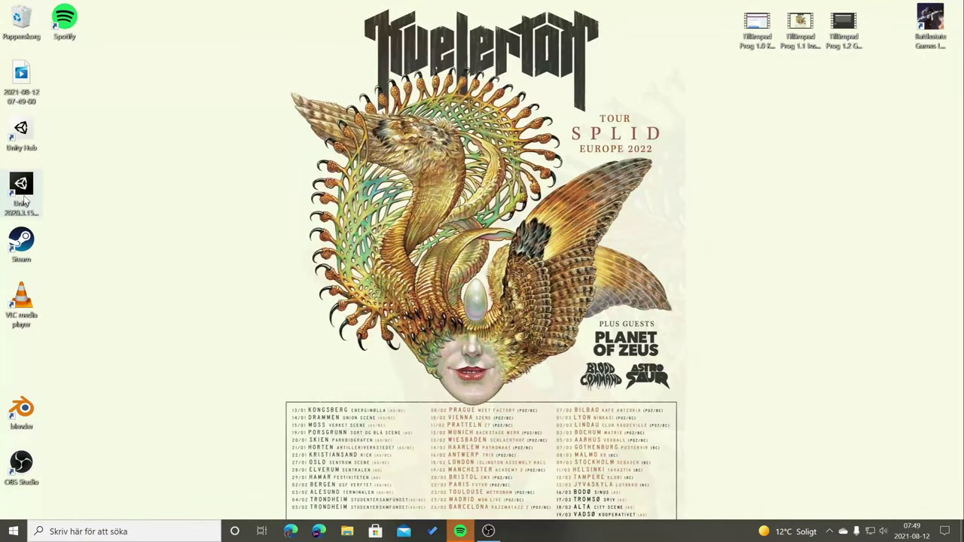
double_click(28, 149)
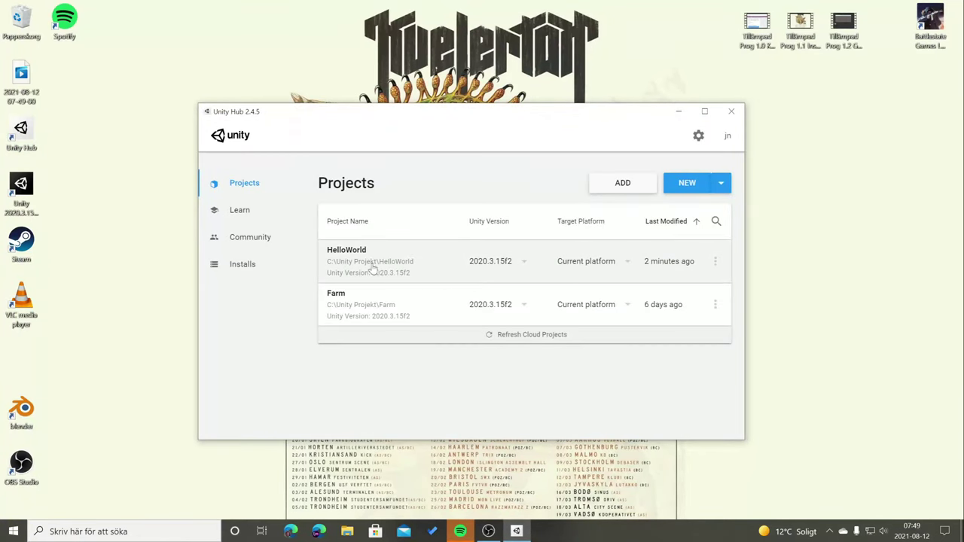
left_click(370, 264)
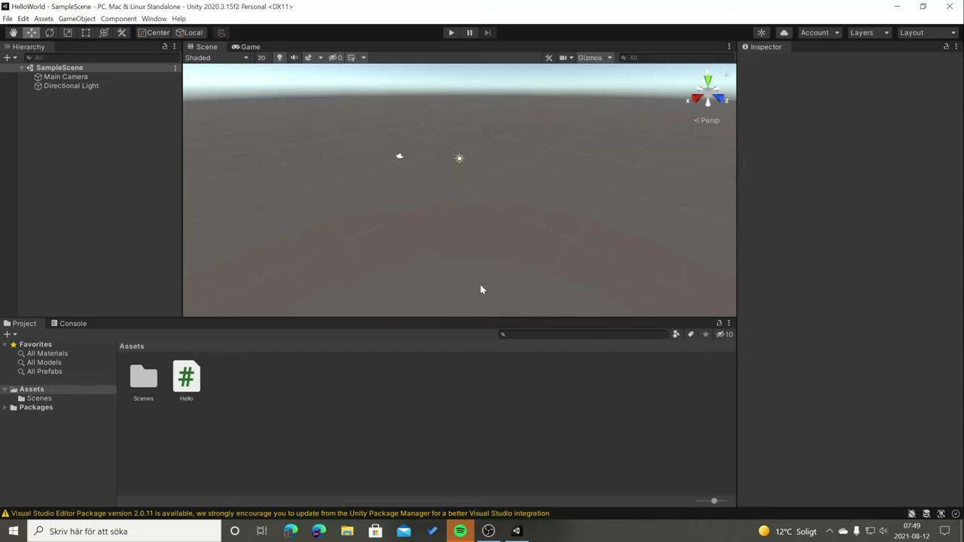
- Inspect Main Camera and Directional Light, then open Hello.cs in Visual Studio
left_click(185, 388)
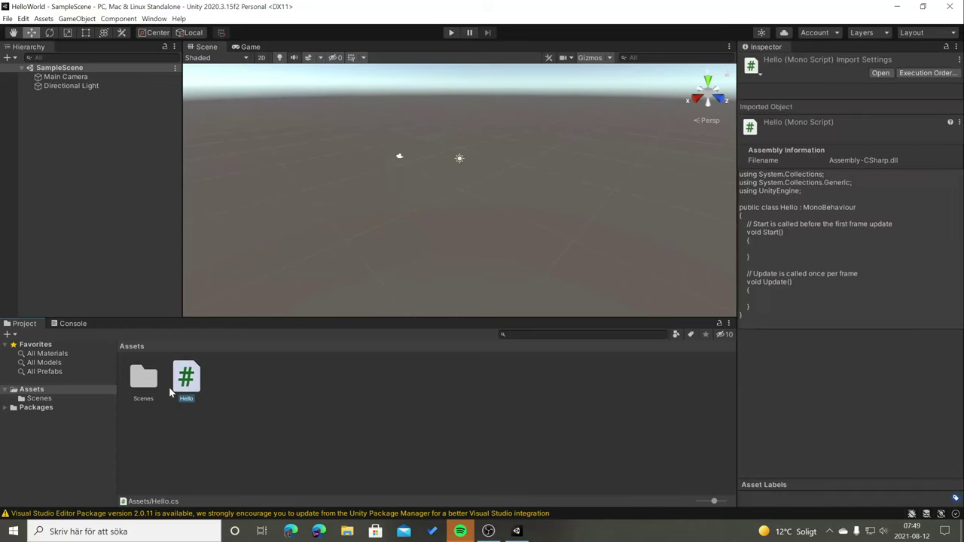
left_click(64, 77)
left_click(61, 87)
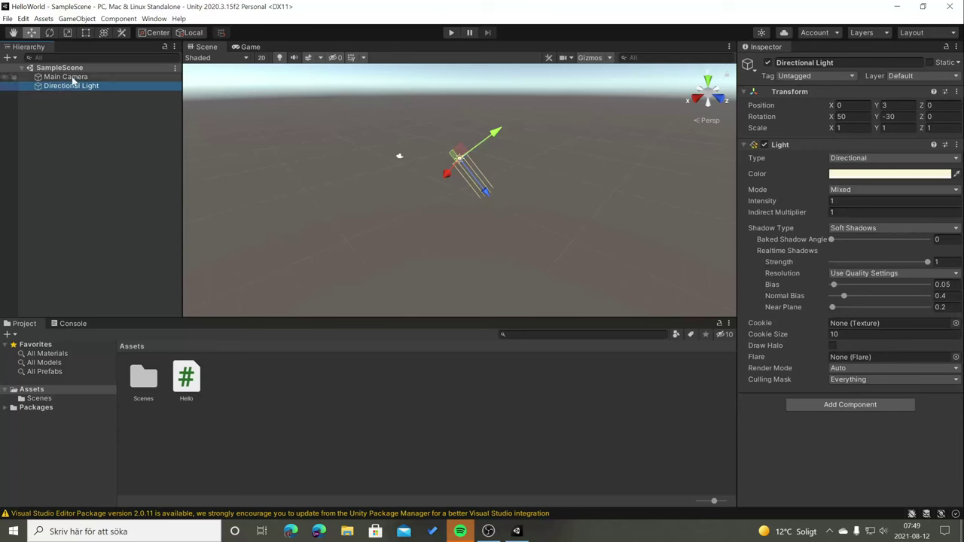
left_click(72, 76)
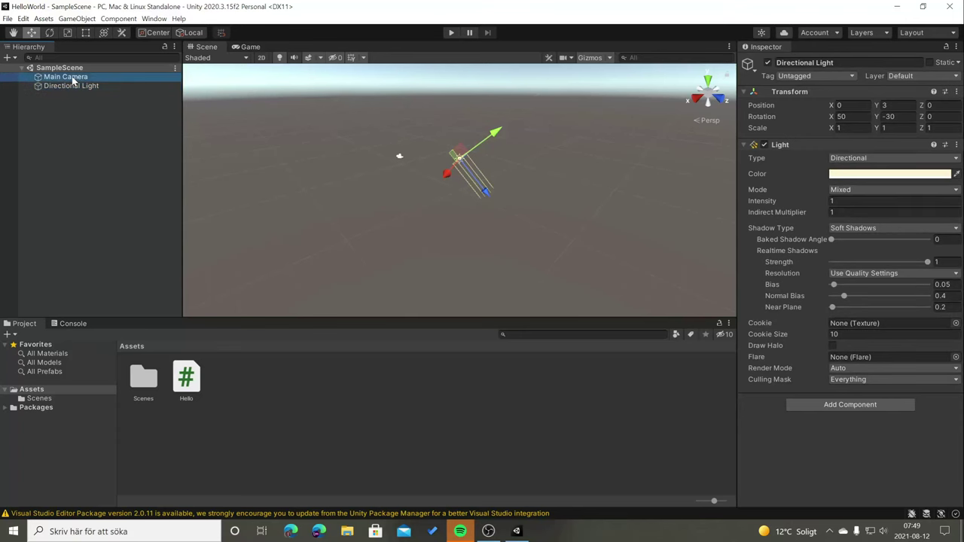
double_click(197, 383)
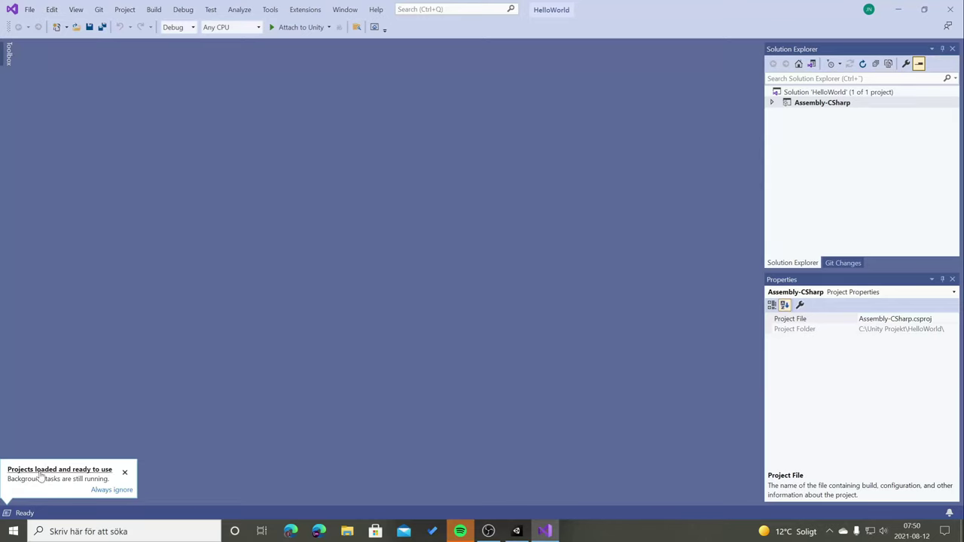
- Open Hello.cs from Assembly-CSharp > Assets in Visual Studio's Solution Explorer
left_click(110, 490)
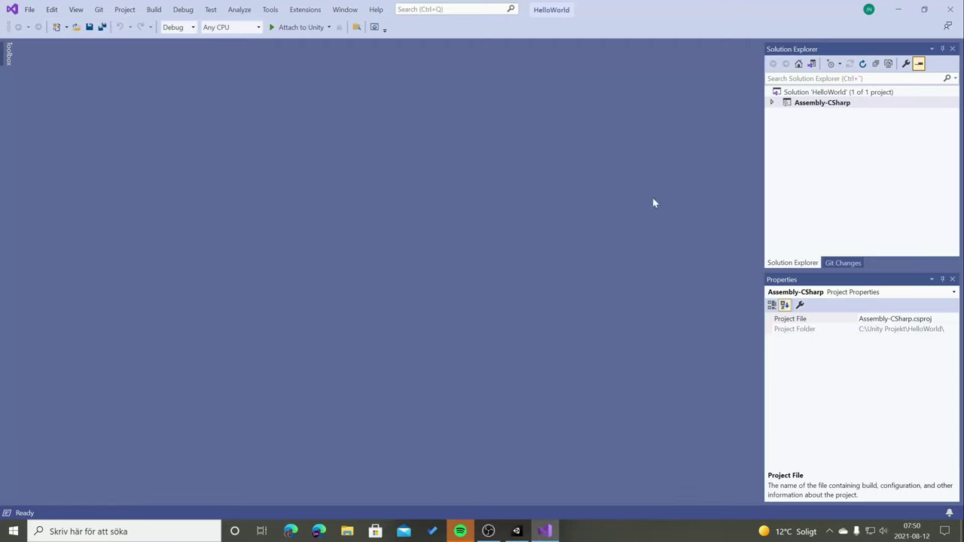
left_click(517, 531)
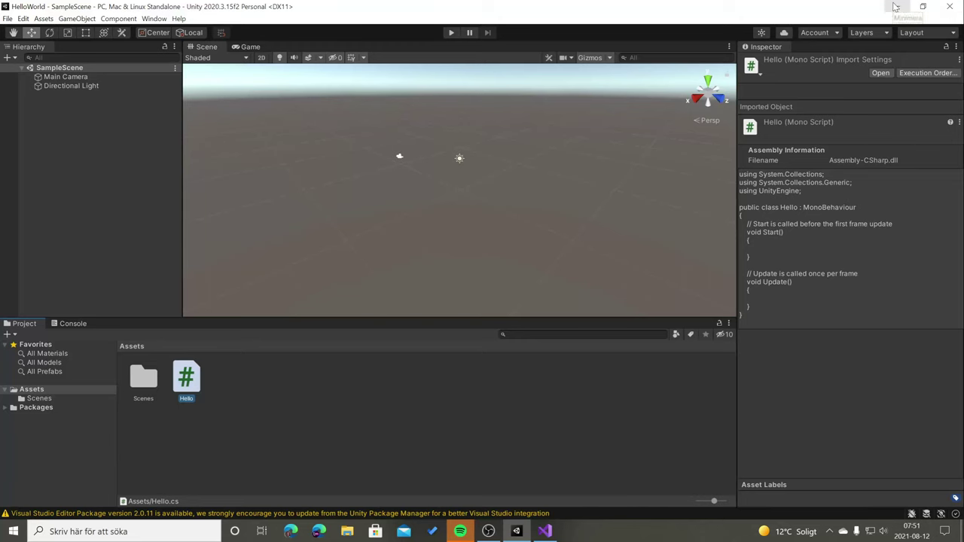
left_click(895, 7)
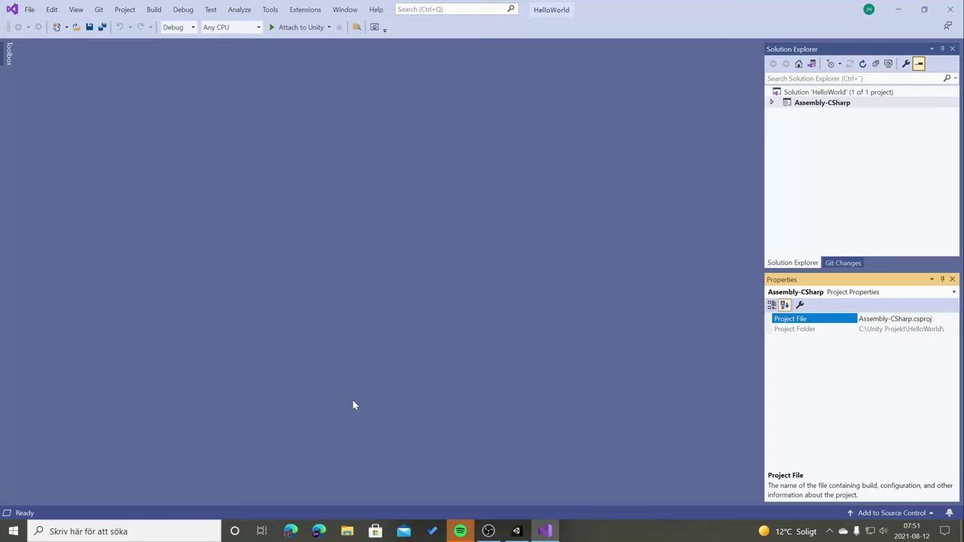
left_click(771, 103)
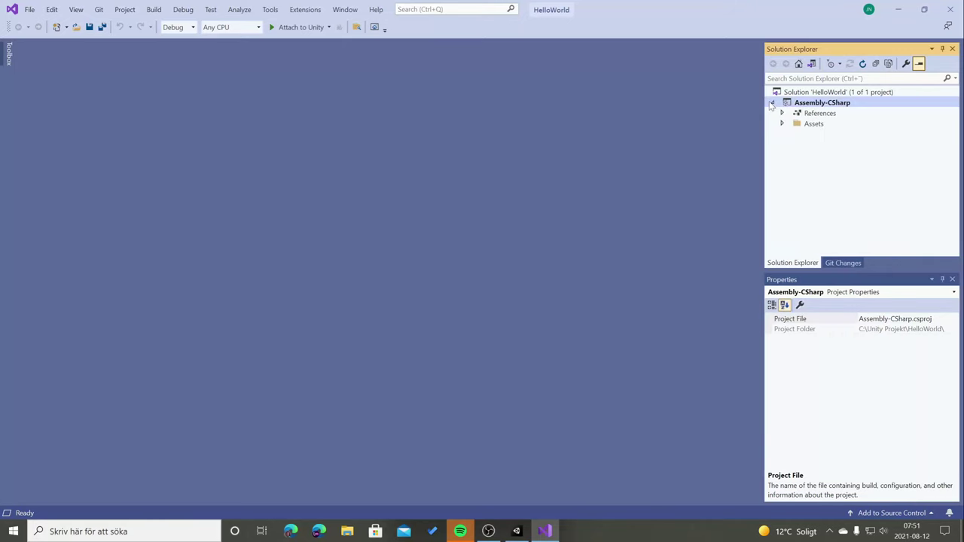
left_click(782, 124)
left_click(826, 136)
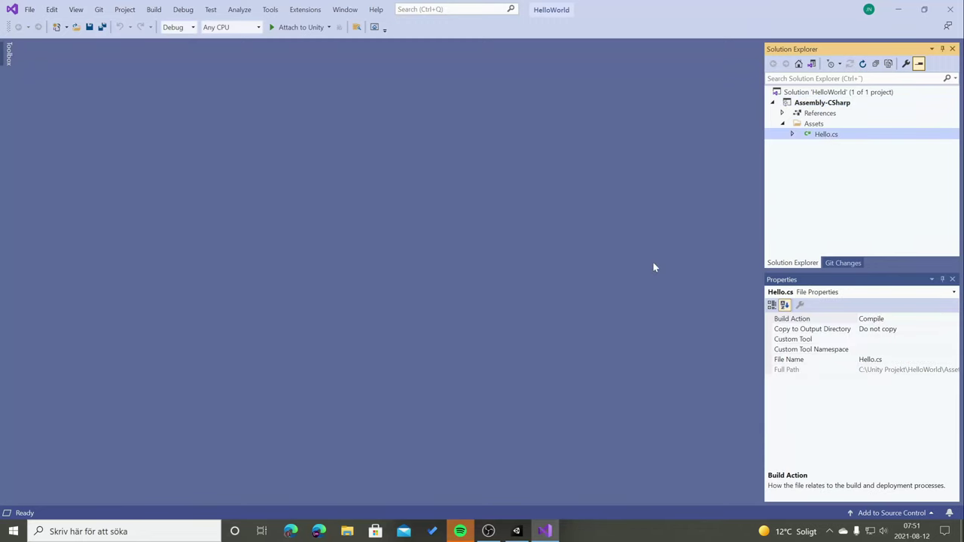
key("Return")
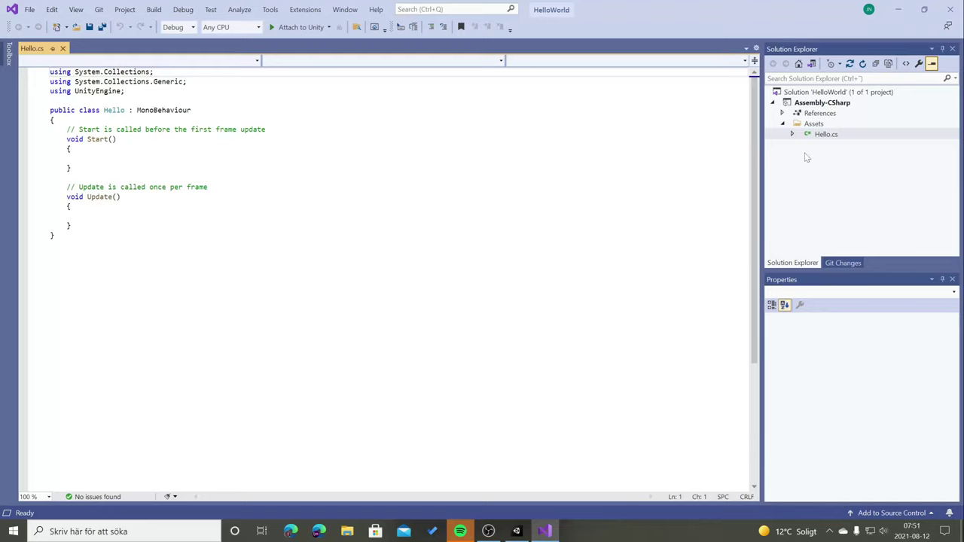
- Reopen Hello.cs from the Hello script in Unity and select all its code
left_click(953, 9)
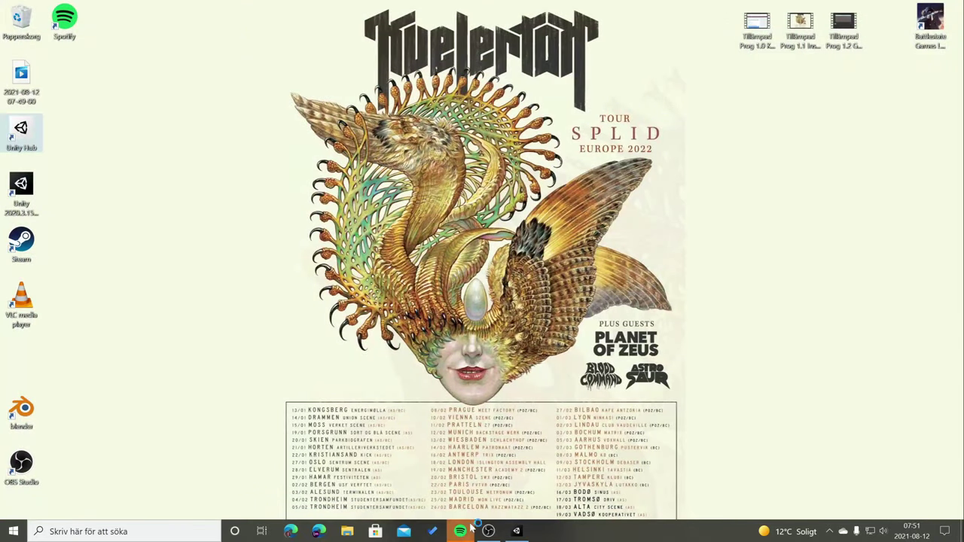
left_click(516, 531)
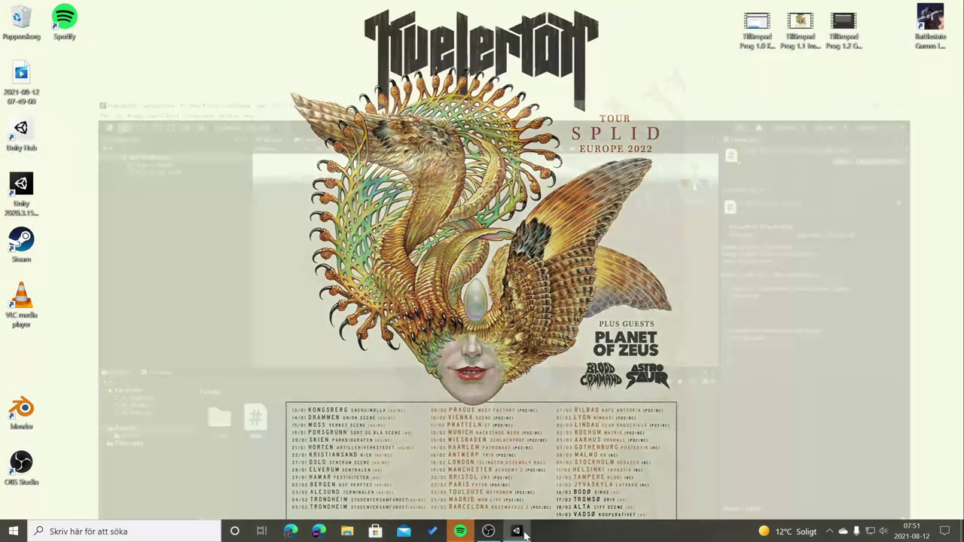
double_click(188, 383)
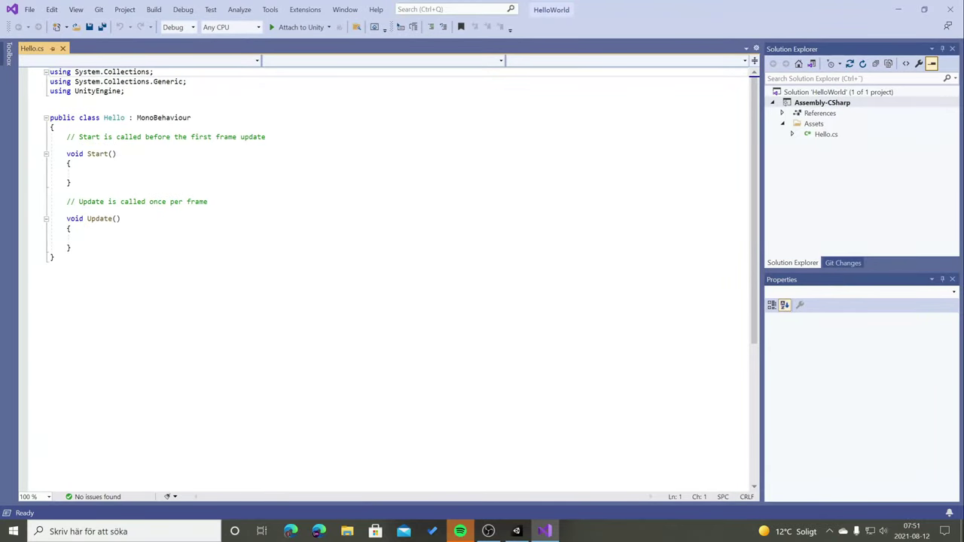
left_click_drag(55, 258, 46, 71)
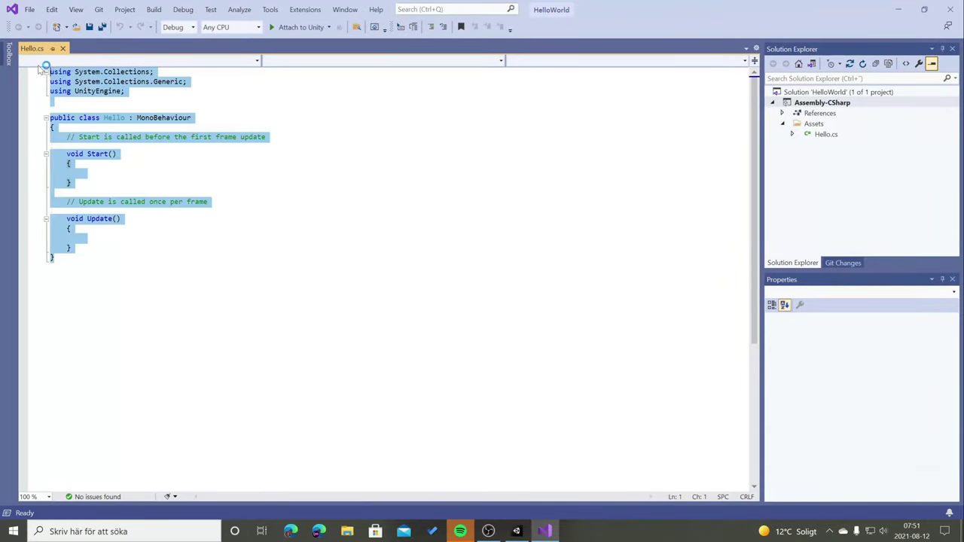
left_click(781, 102)
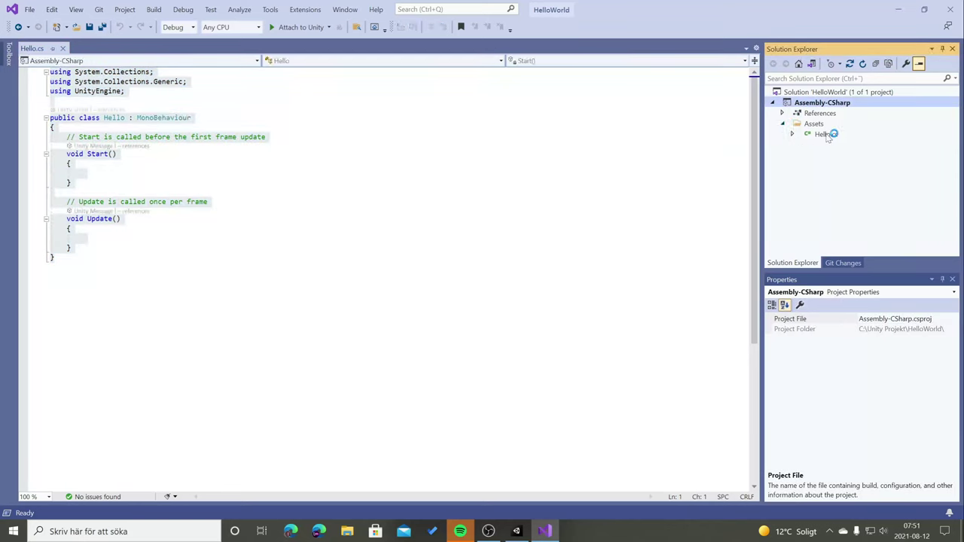
key("ctrl+a")
left_click(70, 228)
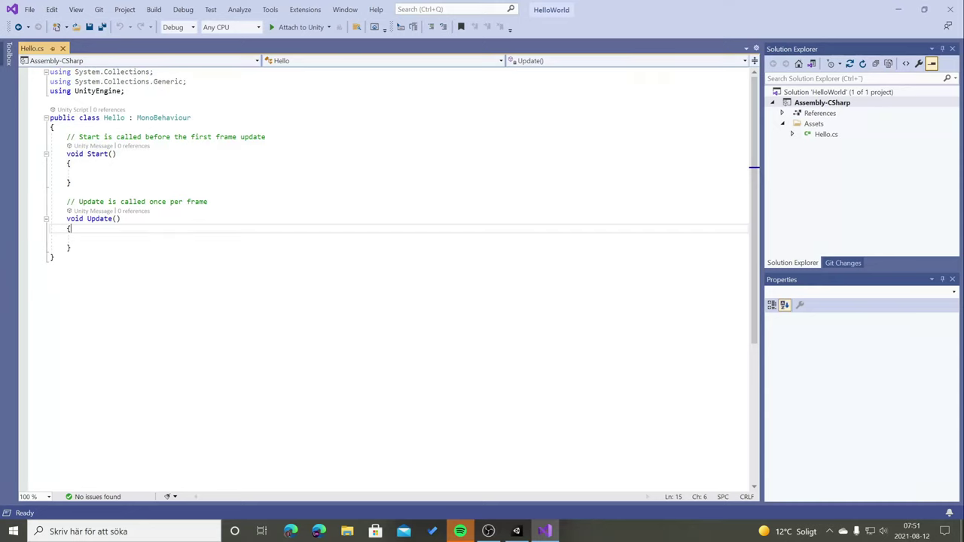
left_click(54, 126)
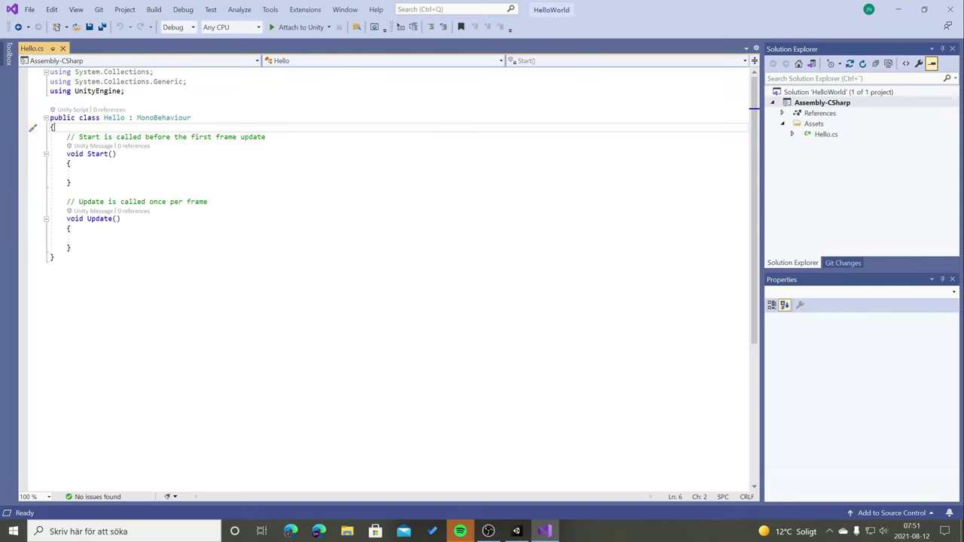
key("Return")
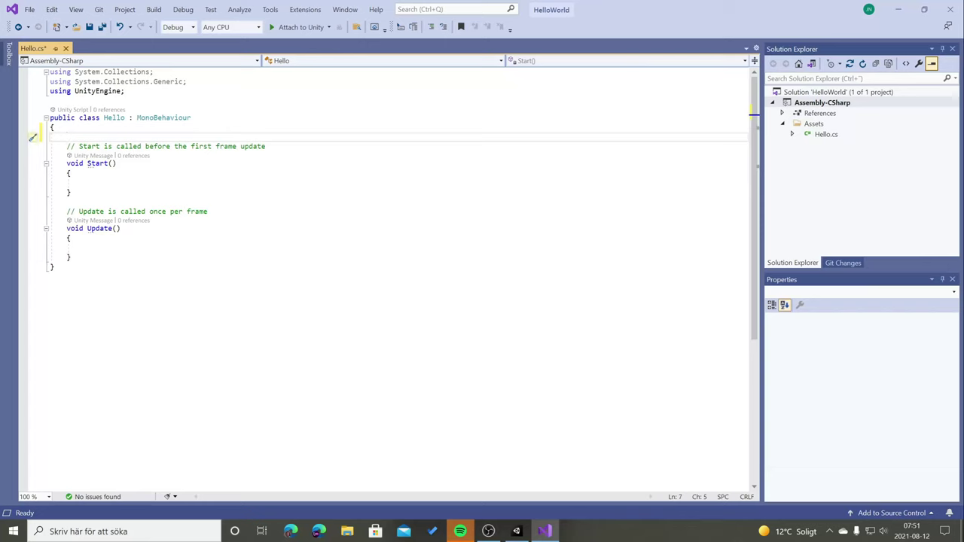
type("Game")
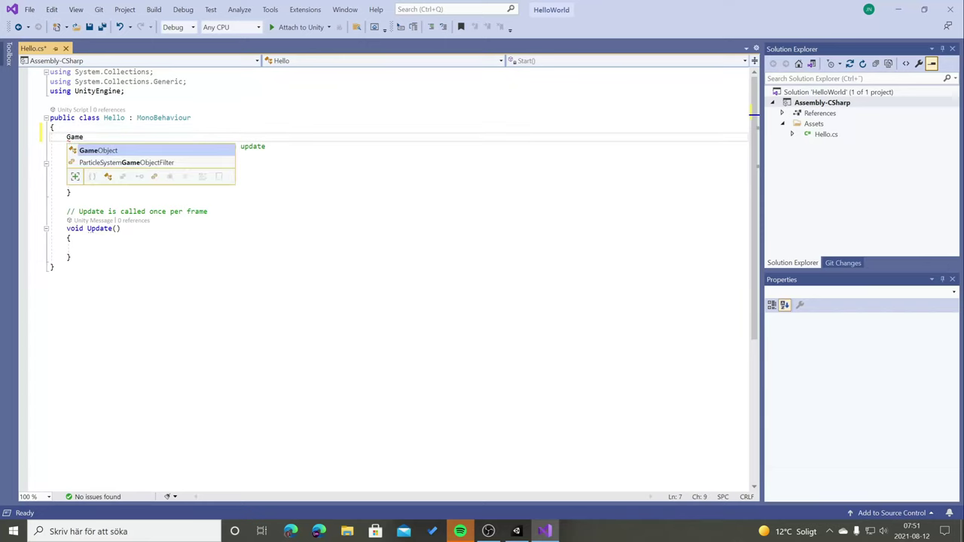
type("Obje")
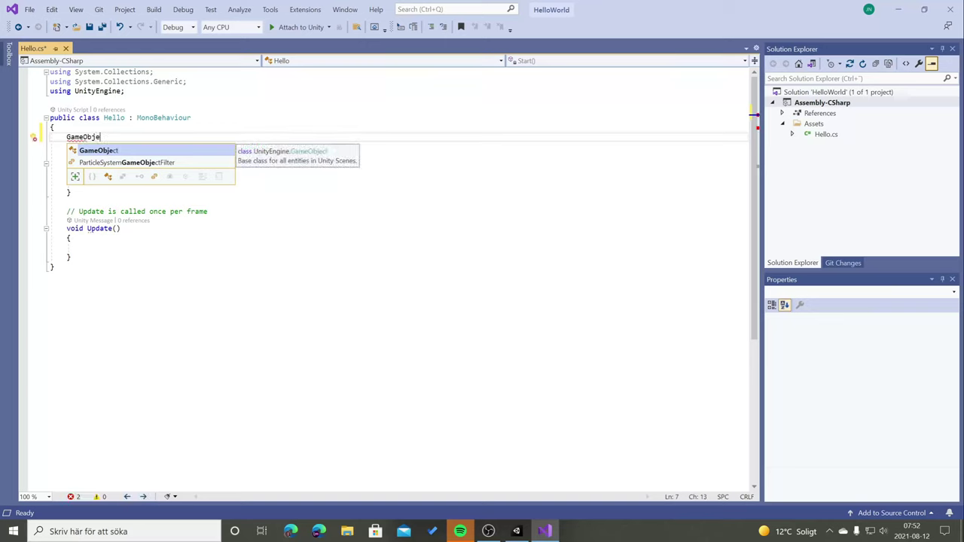
key("Tab")
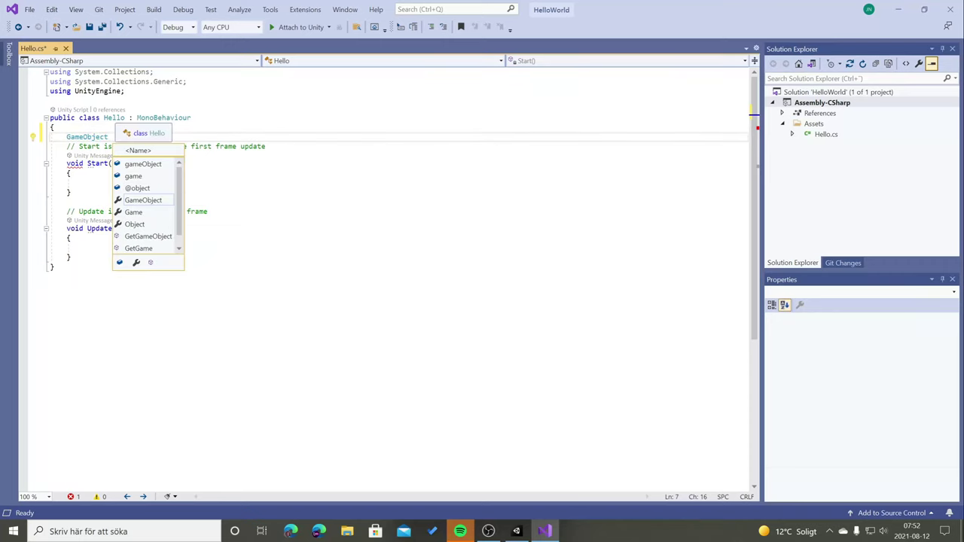
type("te")
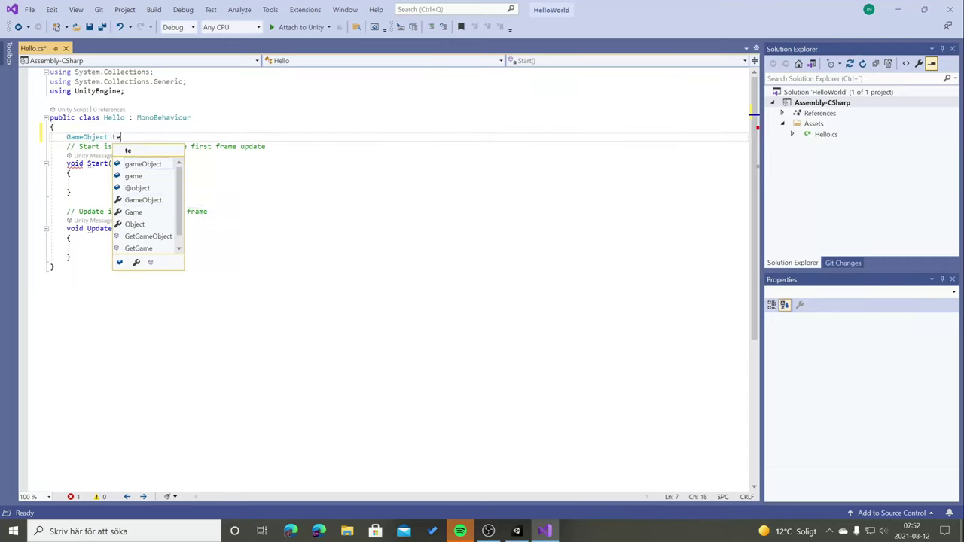
type("st;")
left_click(165, 81)
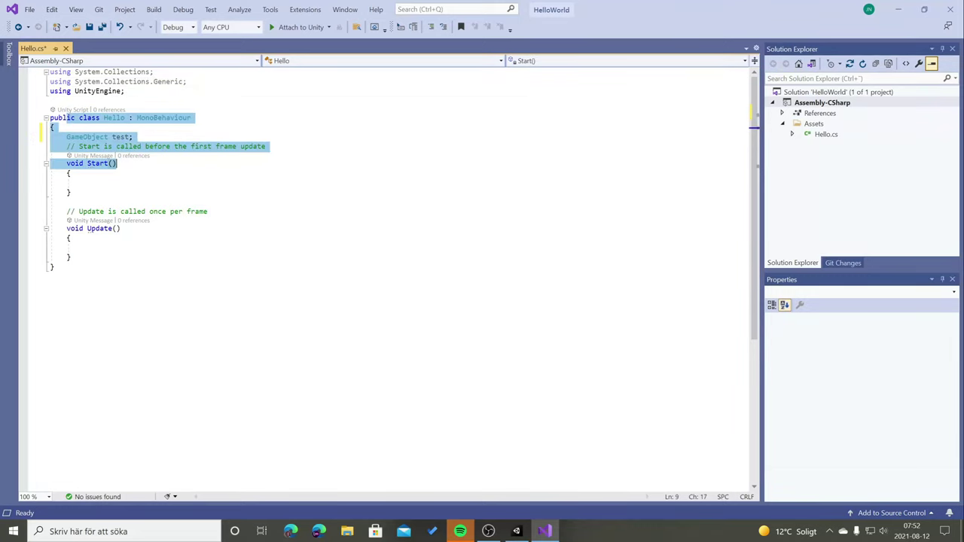
left_click(49, 100)
left_click(91, 137)
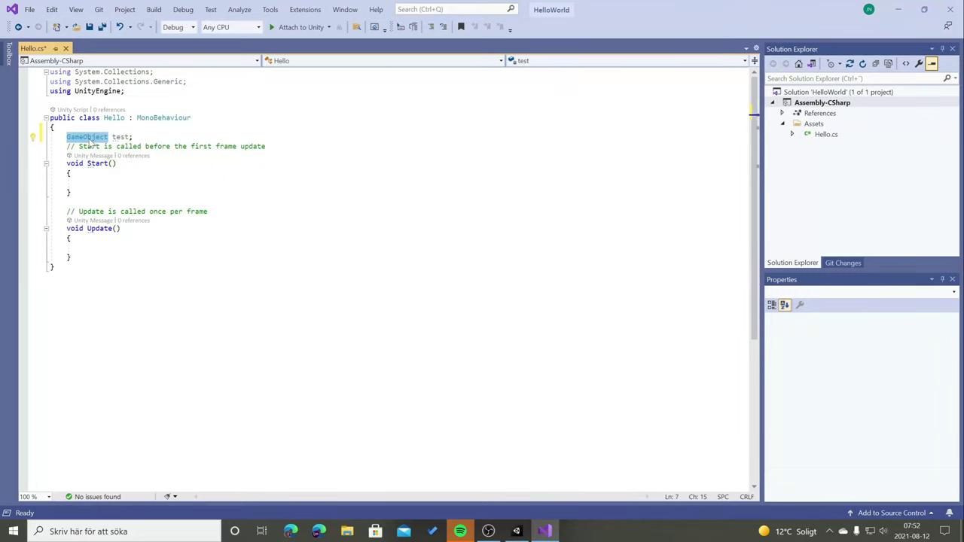
left_click(23, 138)
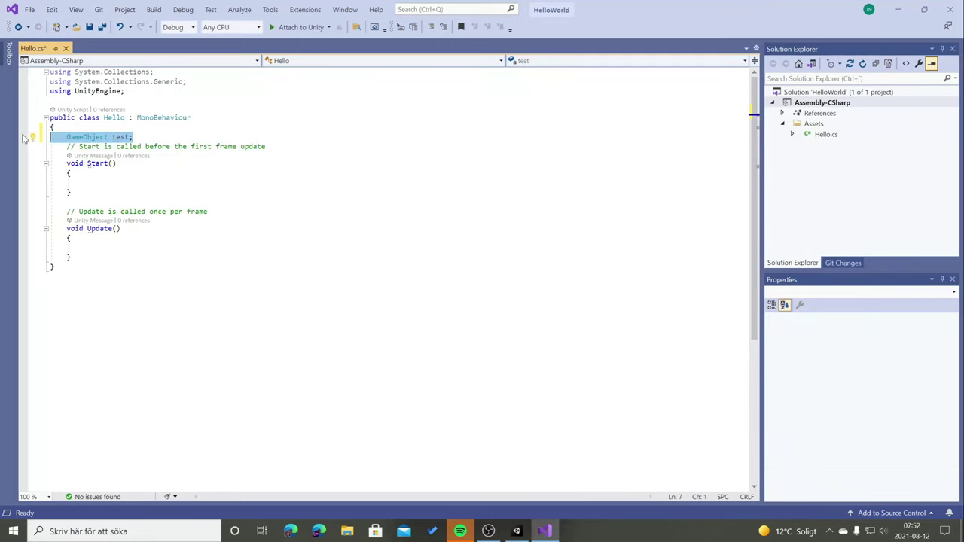
key("BackSpace")
key("BackSpace")
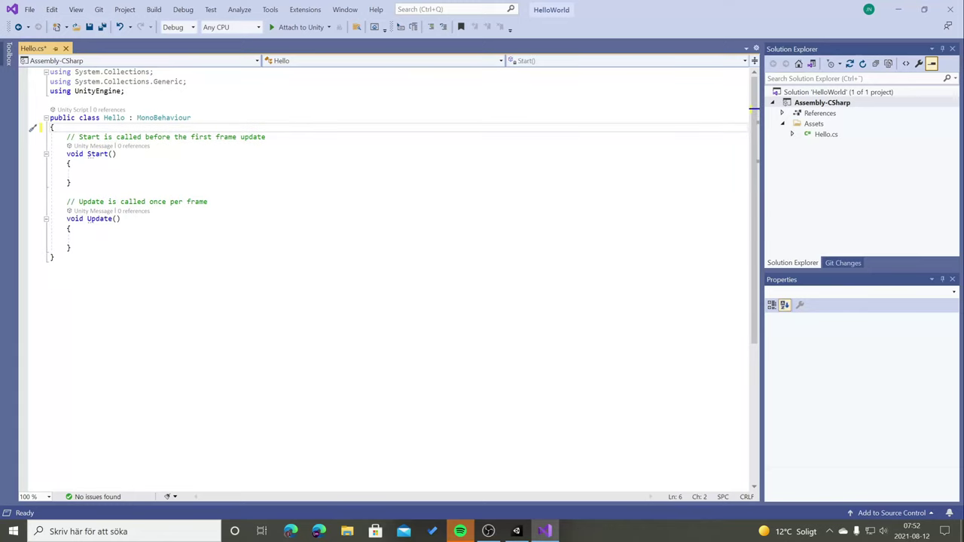
- Add Debug.Log("Hej test"); inside Start, save, and switch to Unity to compile
left_click(83, 172)
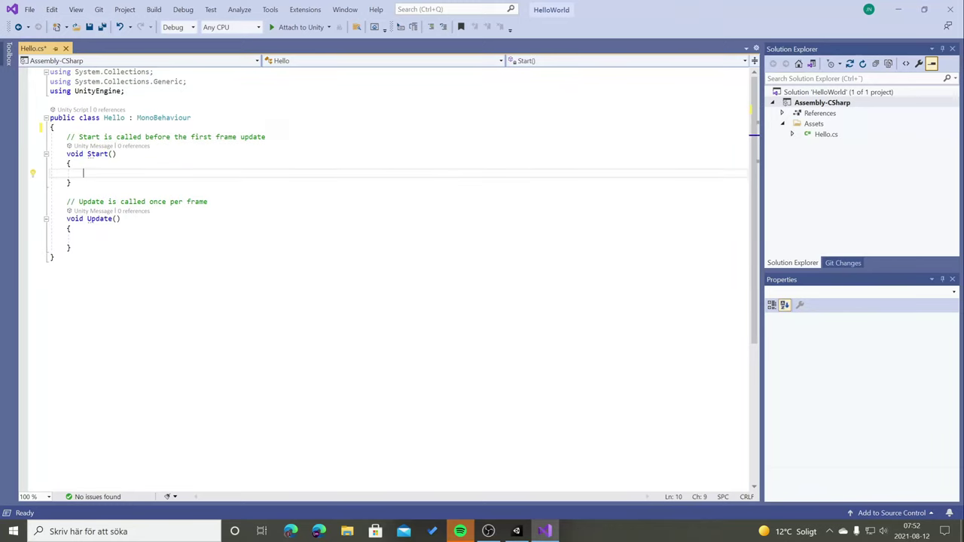
type("Debug")
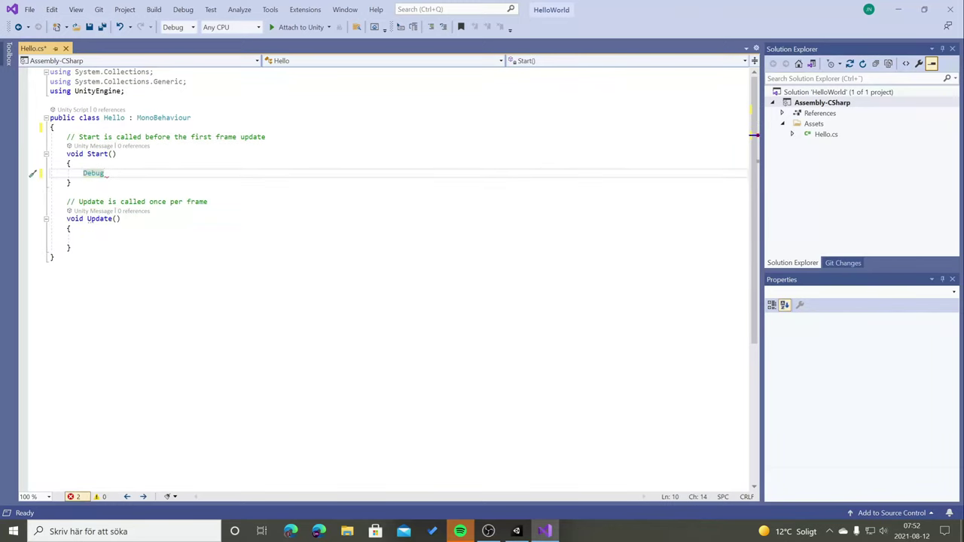
type(".")
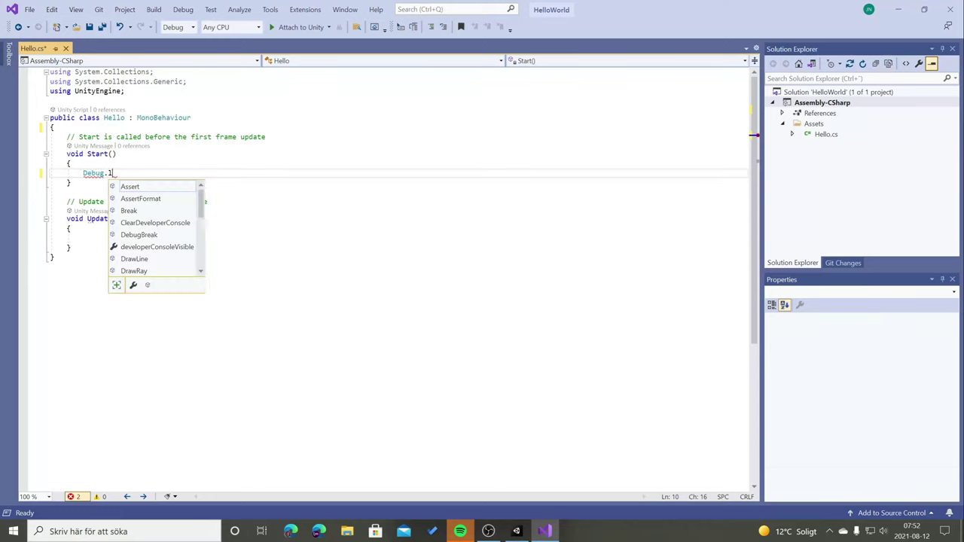
type("Log(")
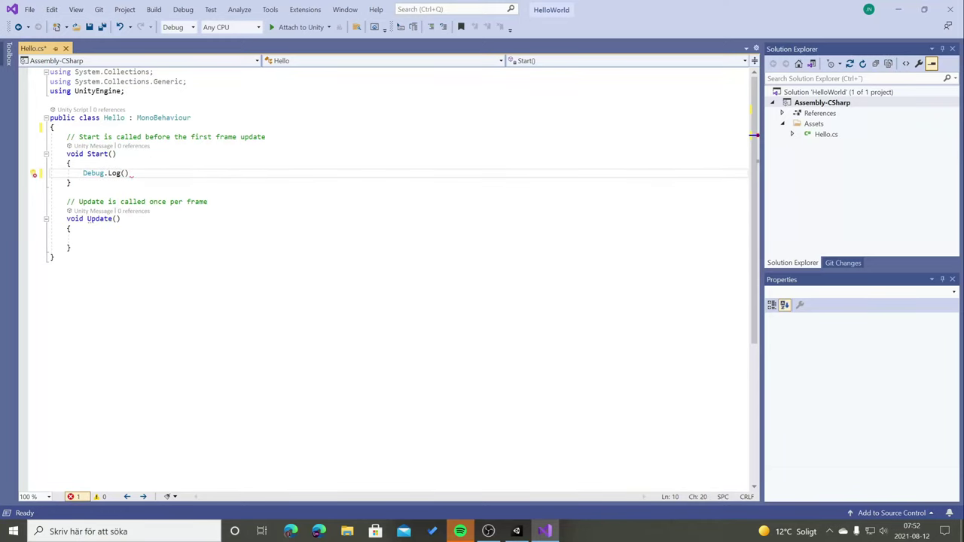
type("\"Hej")
type(" test\"")
type(");")
key("ctrl+s")
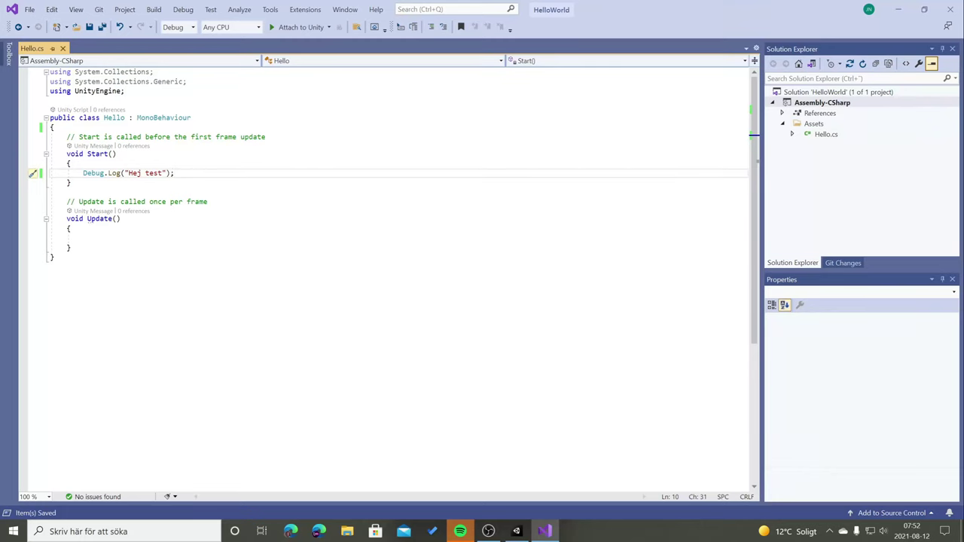
key("alt+Tab")
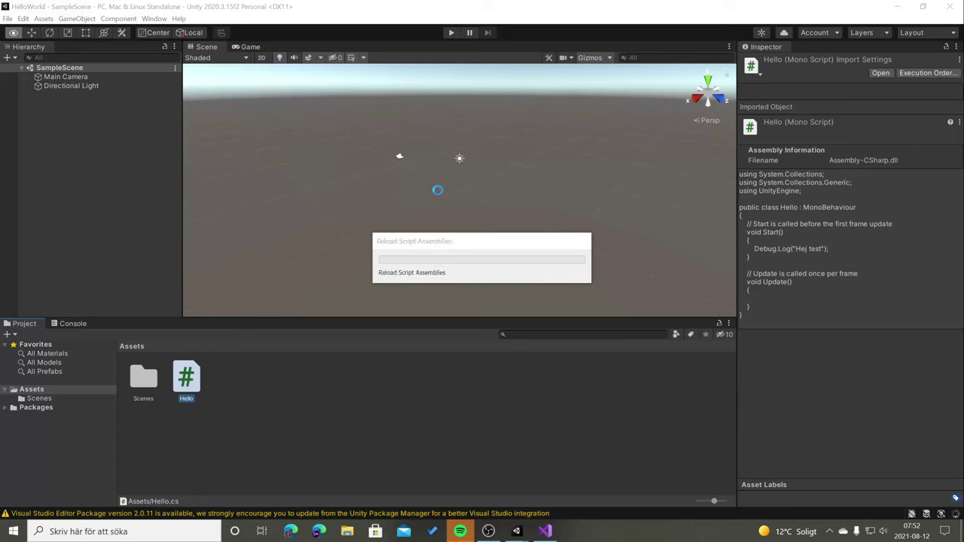
key("alt+Tab")
left_click_drag(82, 238, 96, 82)
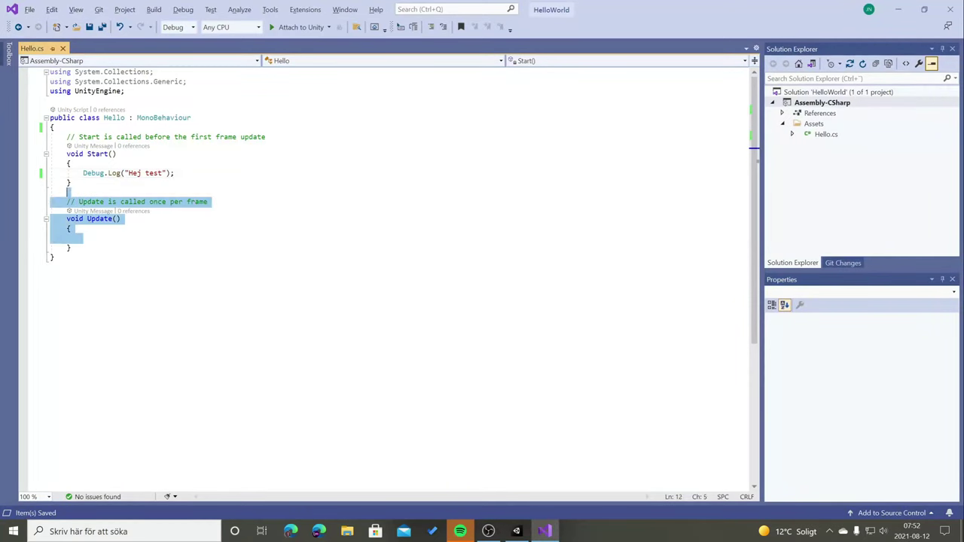
key("alt+Tab")
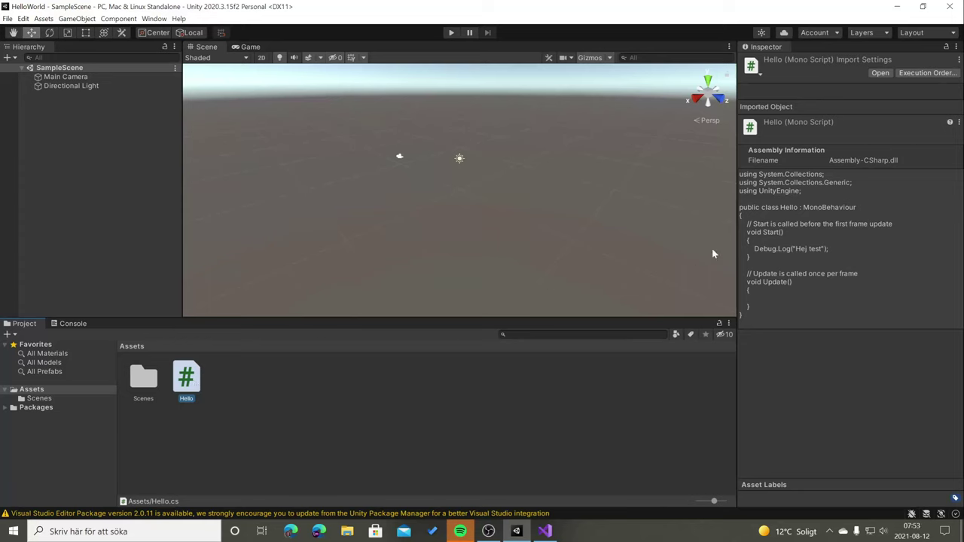
left_click(256, 363)
left_click(192, 383)
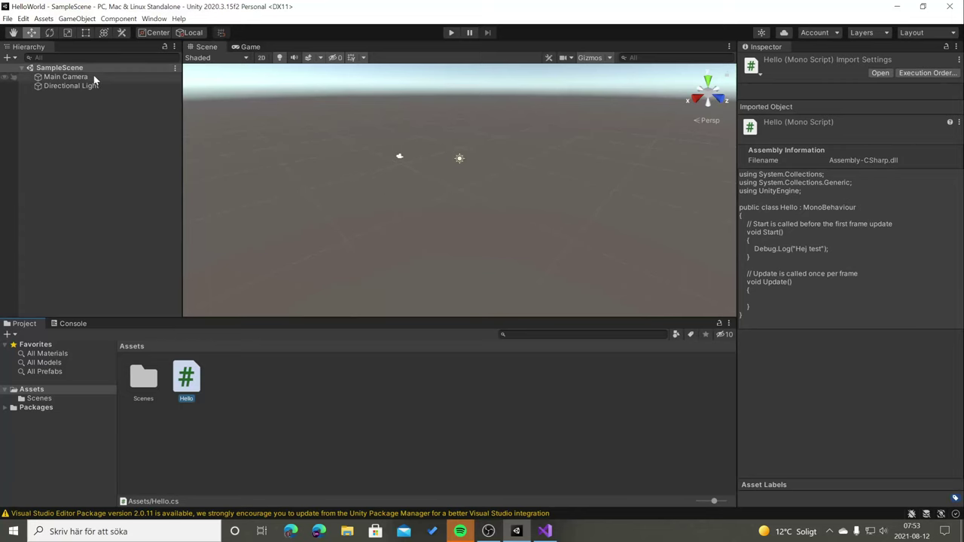
- Drag the Hello script onto Main Camera's Inspector to add it as a component
left_click(62, 78)
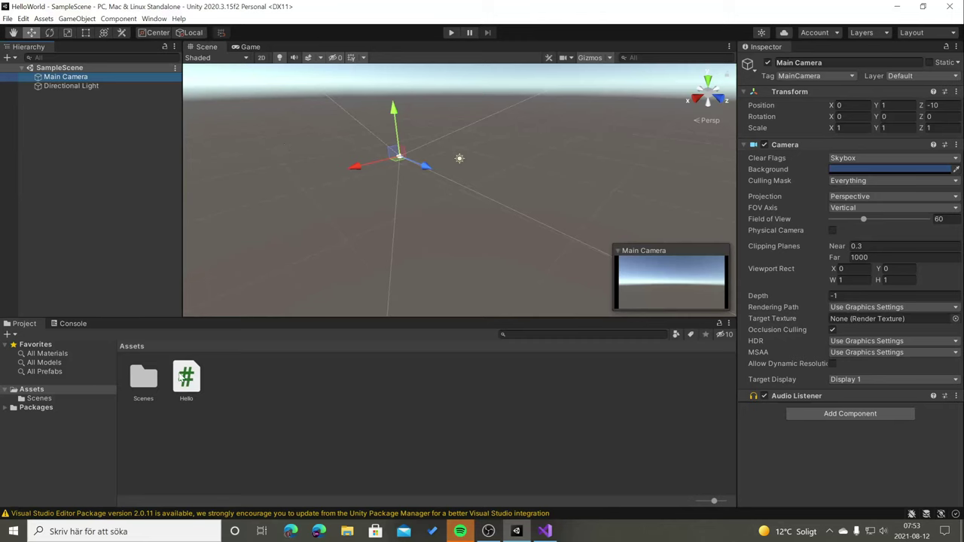
mouse_move(181, 376)
left_mouse_down()
mouse_move(799, 445)
mouse_move(781, 419)
left_mouse_up()
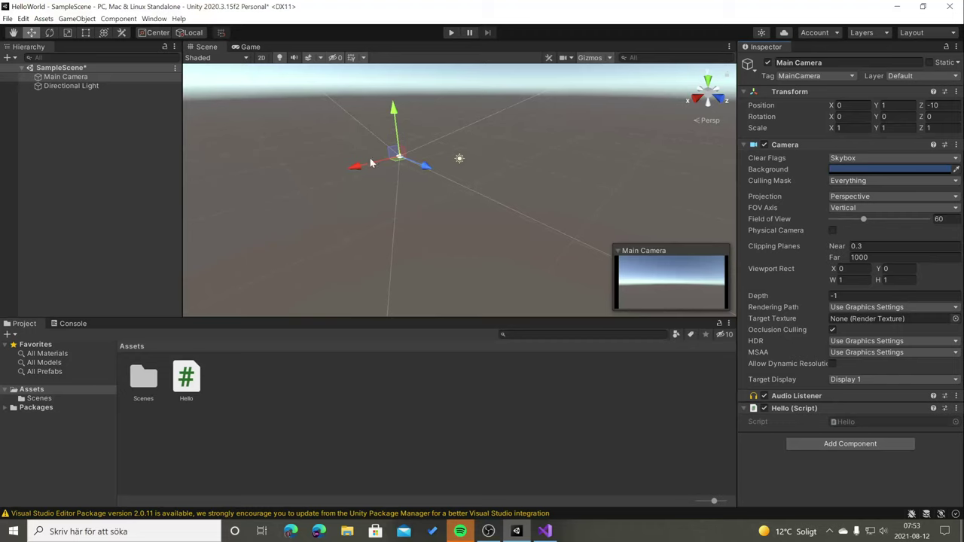
left_click(385, 186)
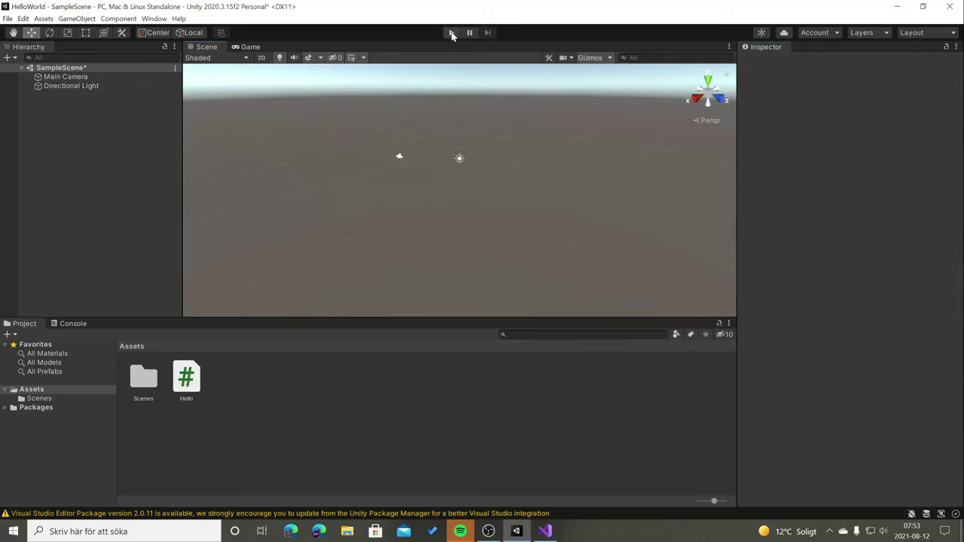
- Show the Console, then select the Start method in Hello.cs
left_click(67, 324)
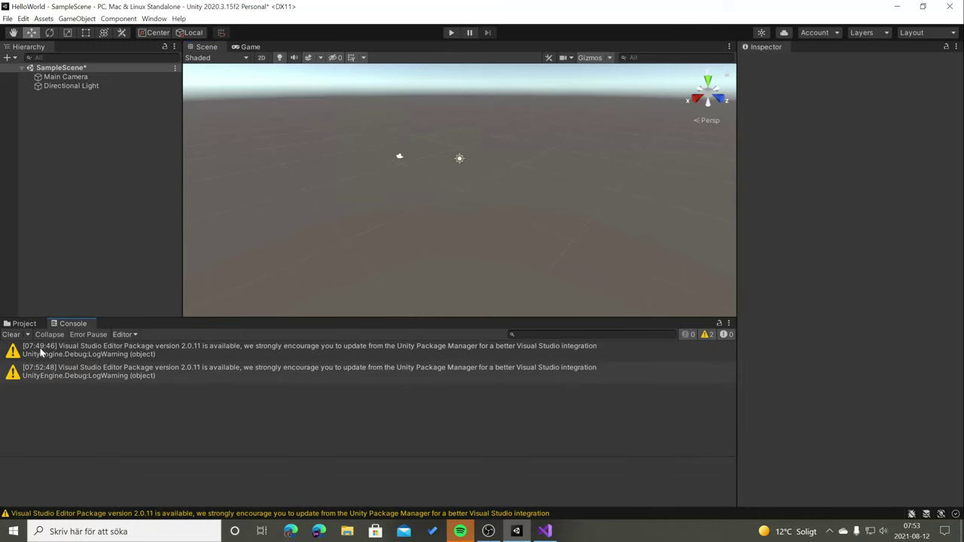
key("alt+Tab")
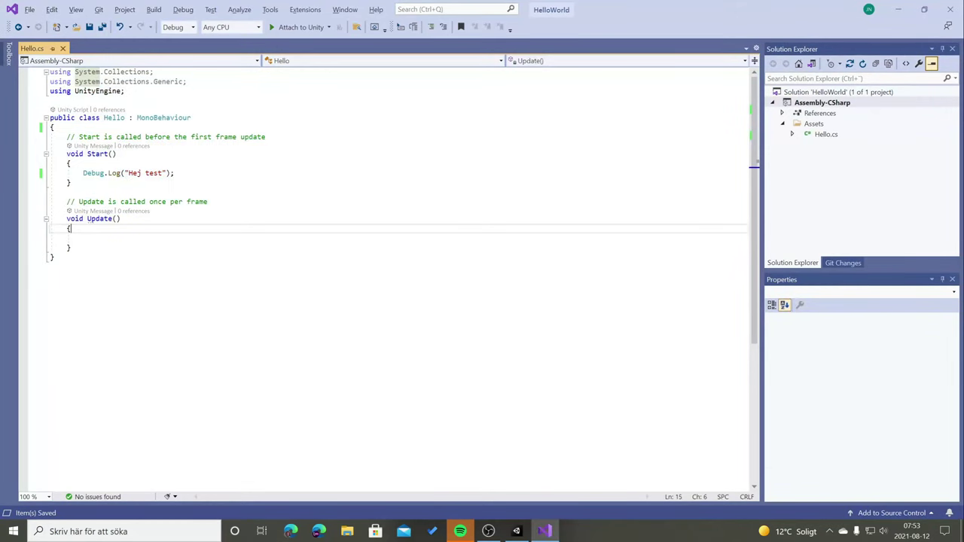
key("shift+Home")
left_click_drag(66, 154, 72, 183)
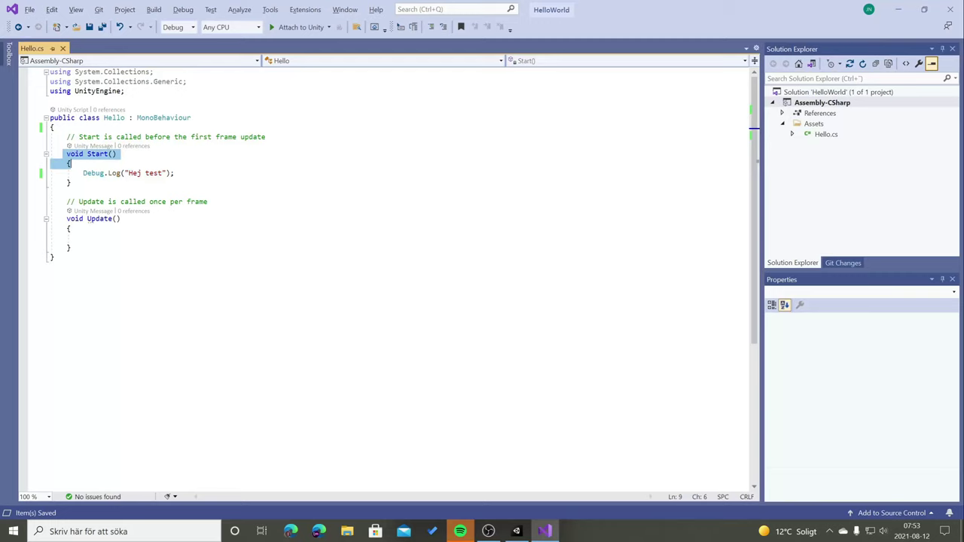
- Play the scene in Unity to log "Hej test", then return to Visual Studio
key("alt+Tab")
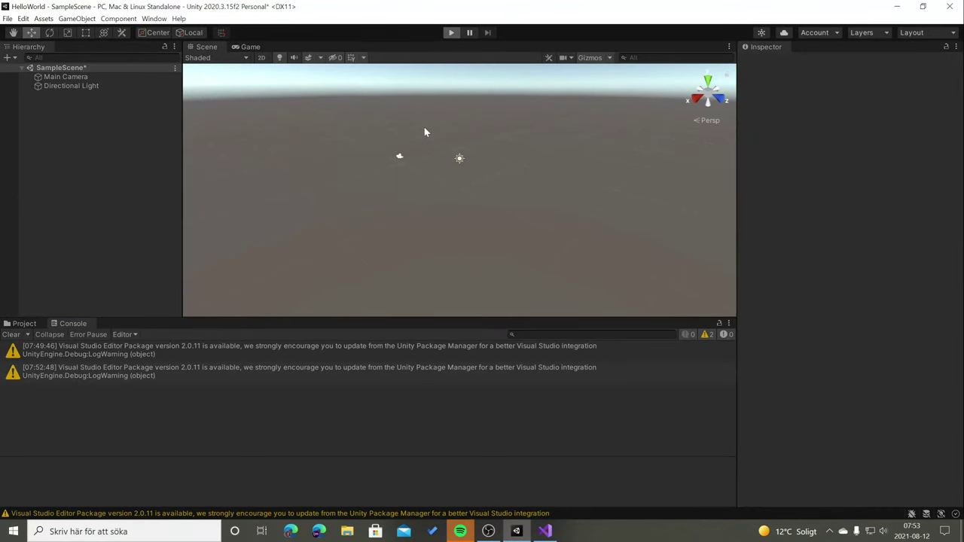
key("ctrl+p")
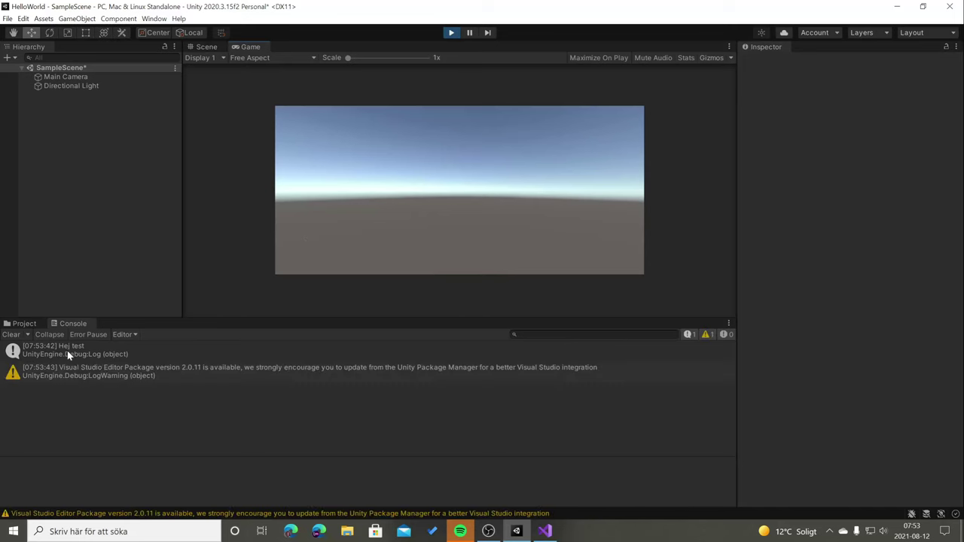
key("alt+Tab")
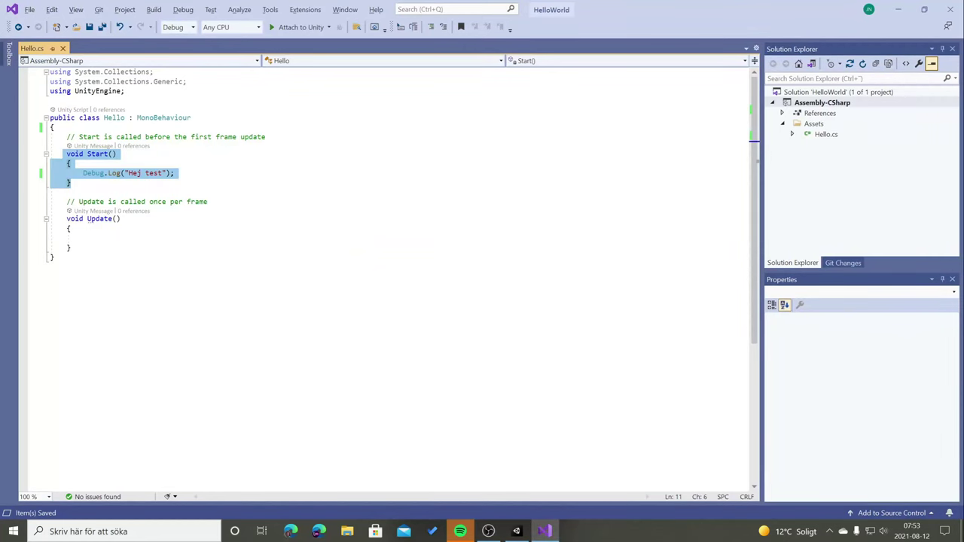
- Replace "Hej test" with "Hello World" in Debug.Log, save, and return to Unity
left_click(161, 179)
left_click_drag(162, 173, 128, 173)
left_click(161, 176)
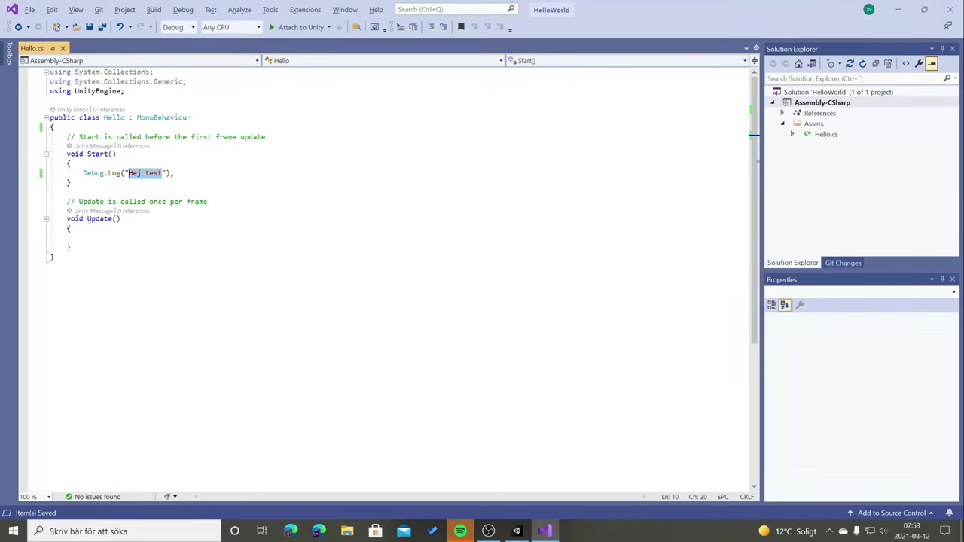
type("Hello ")
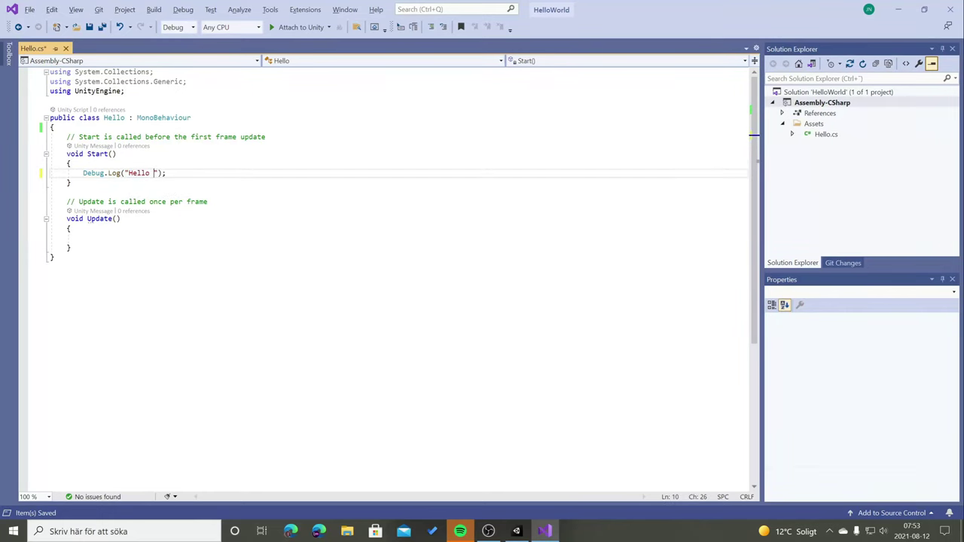
type("World")
key("ctrl+s")
left_click(205, 201)
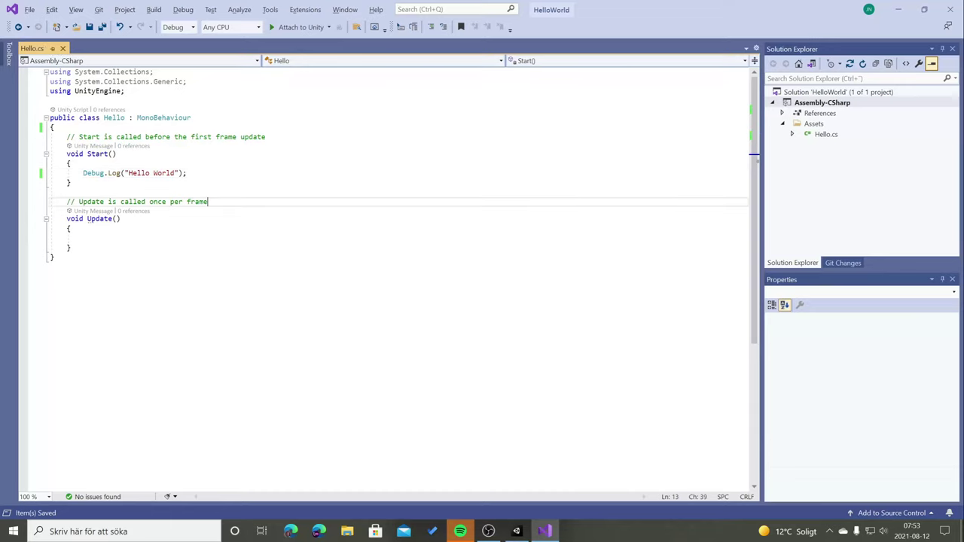
key("alt+Tab")
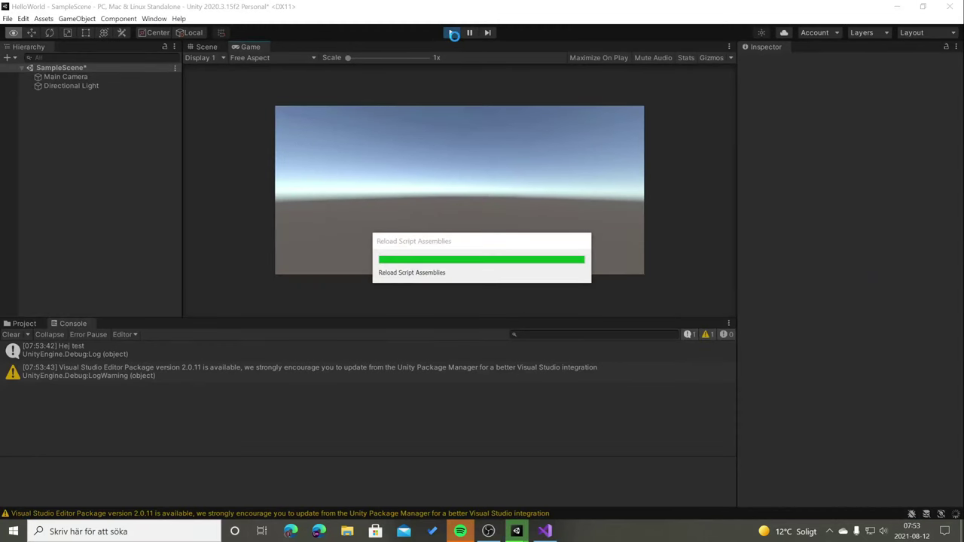
- Clear the Console, replay the scene to log "Hello World", stop, and view the Hello script
left_click(454, 34)
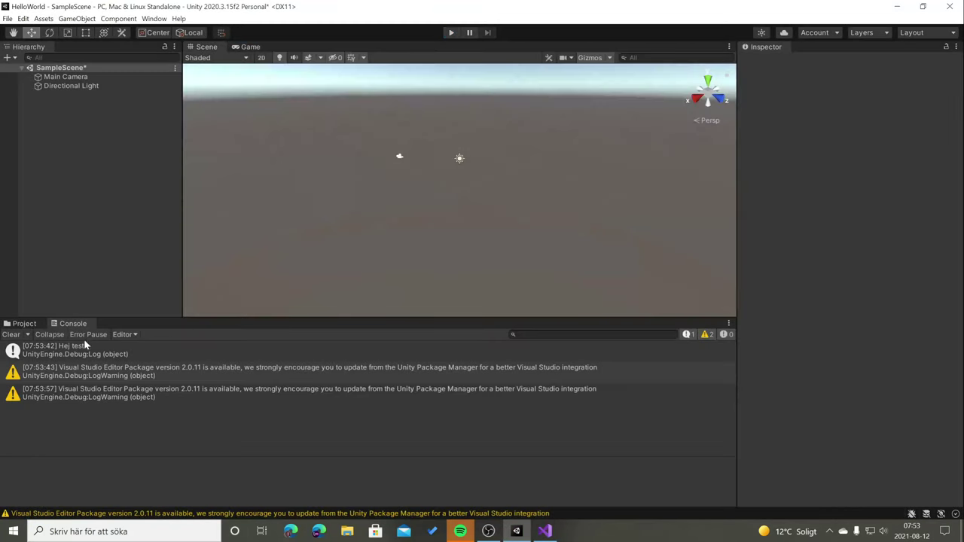
left_click(11, 336)
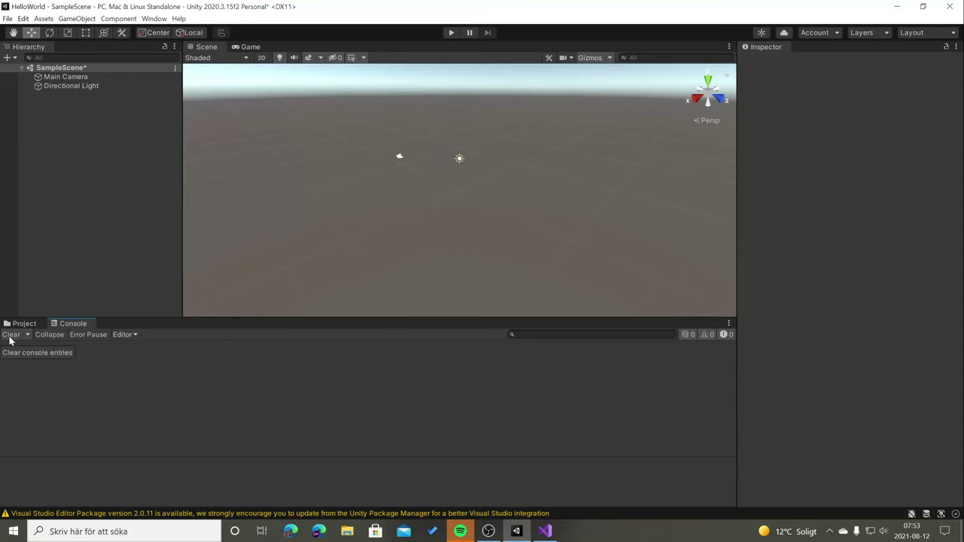
left_click(453, 34)
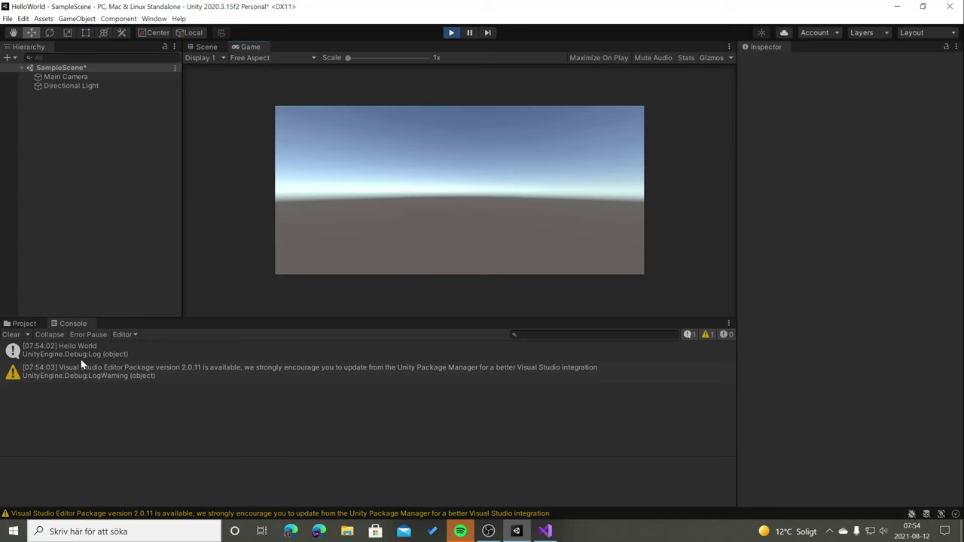
left_click(452, 33)
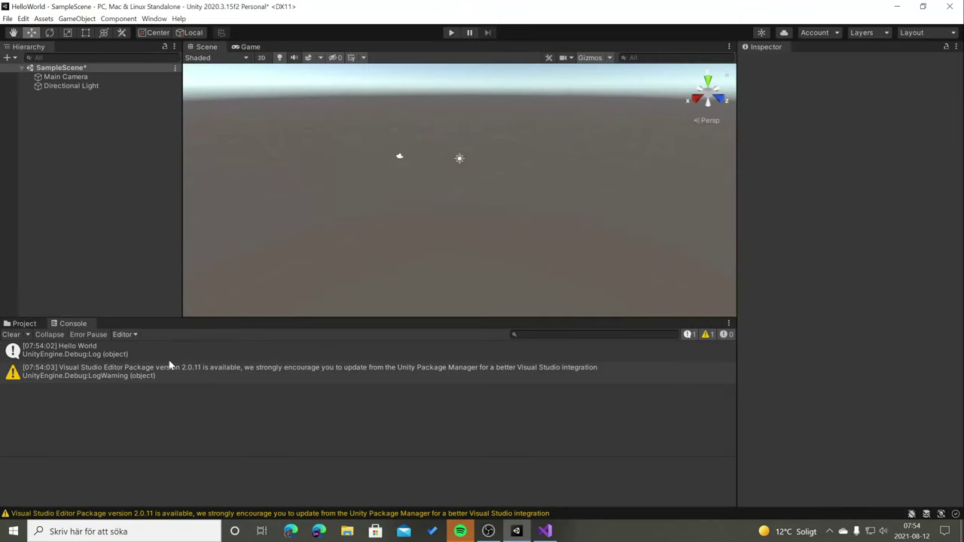
left_click(24, 324)
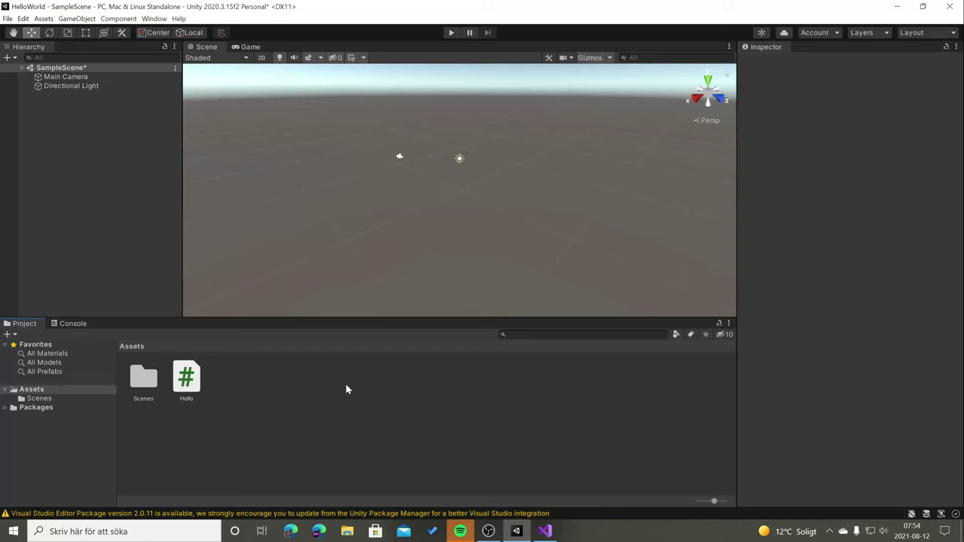
left_click(184, 380)
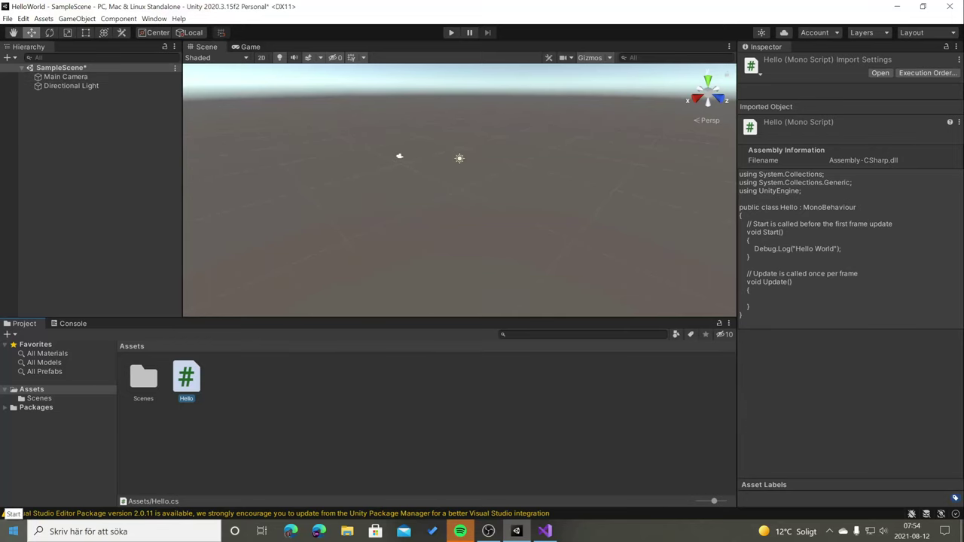
left_click(13, 531)
type("ble")
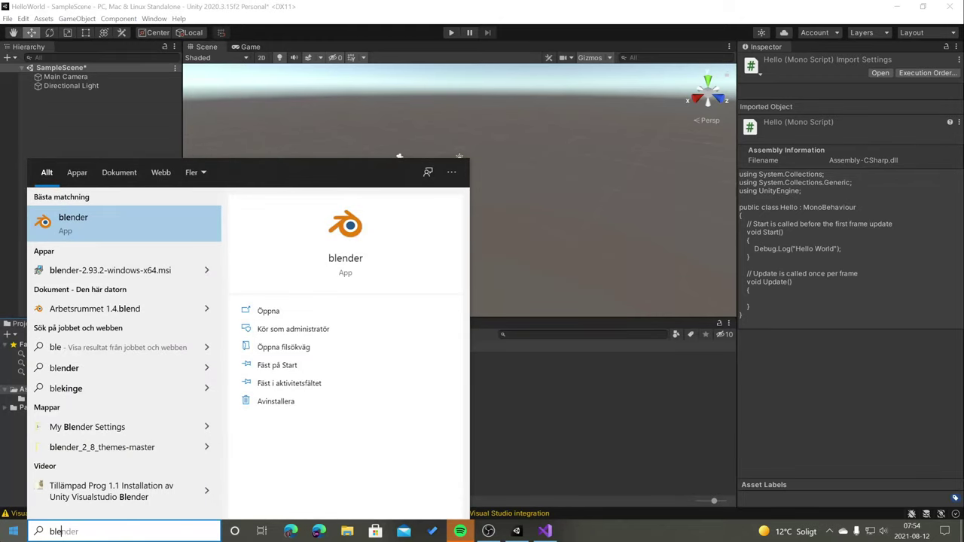
left_click(96, 219)
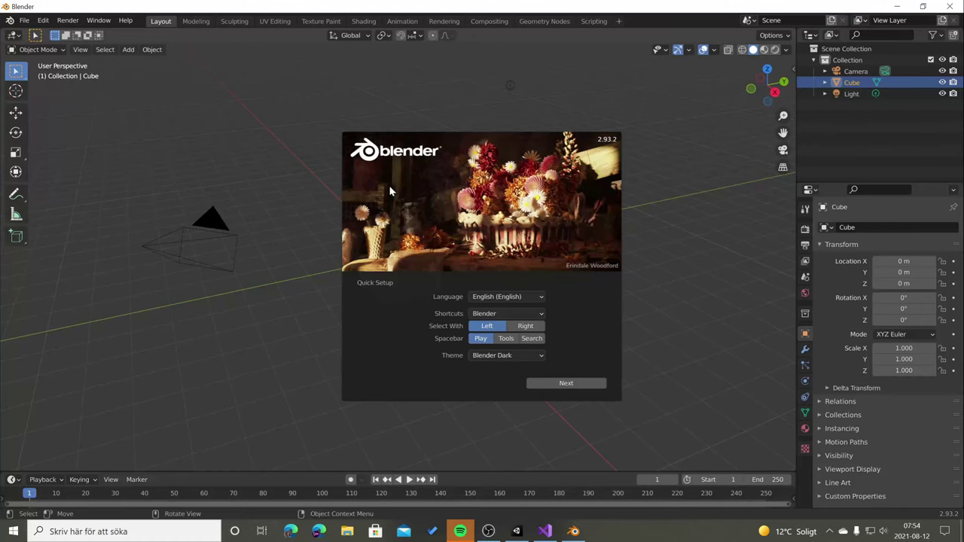
left_click(947, 6)
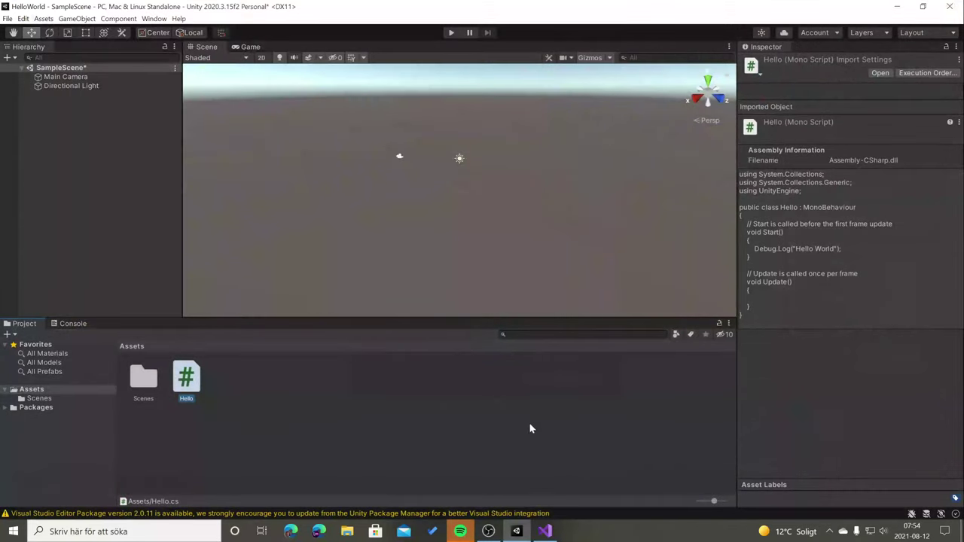